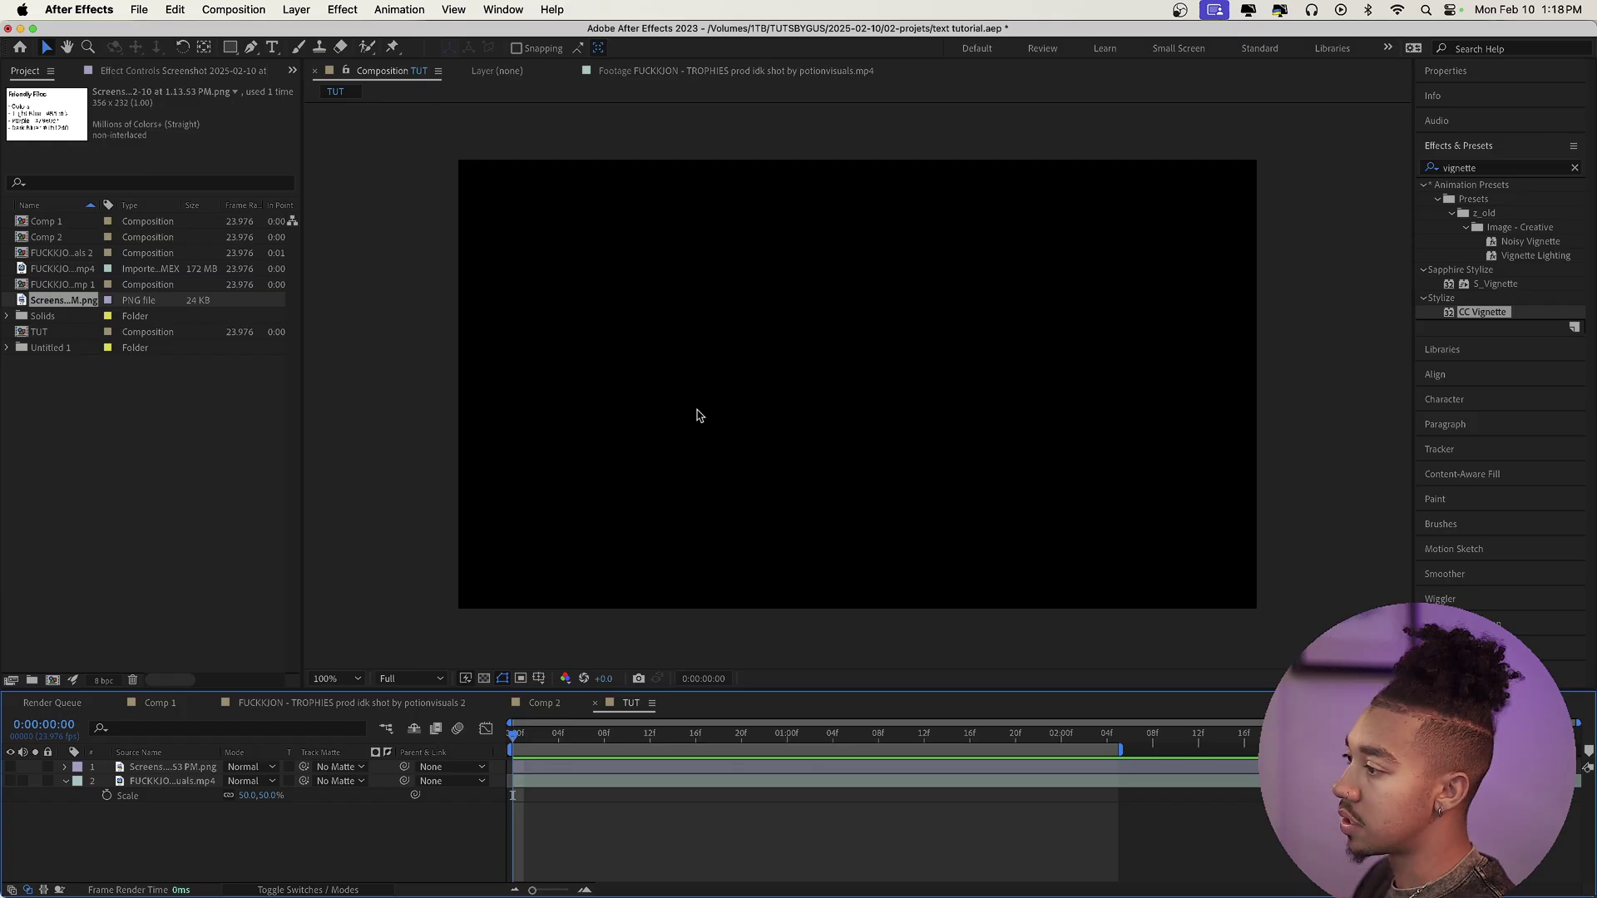
# Step: Switch to the Horizontal Type tool with Cmd+T and place a text insertion point in the TUT composition
pyautogui.press('super+t')
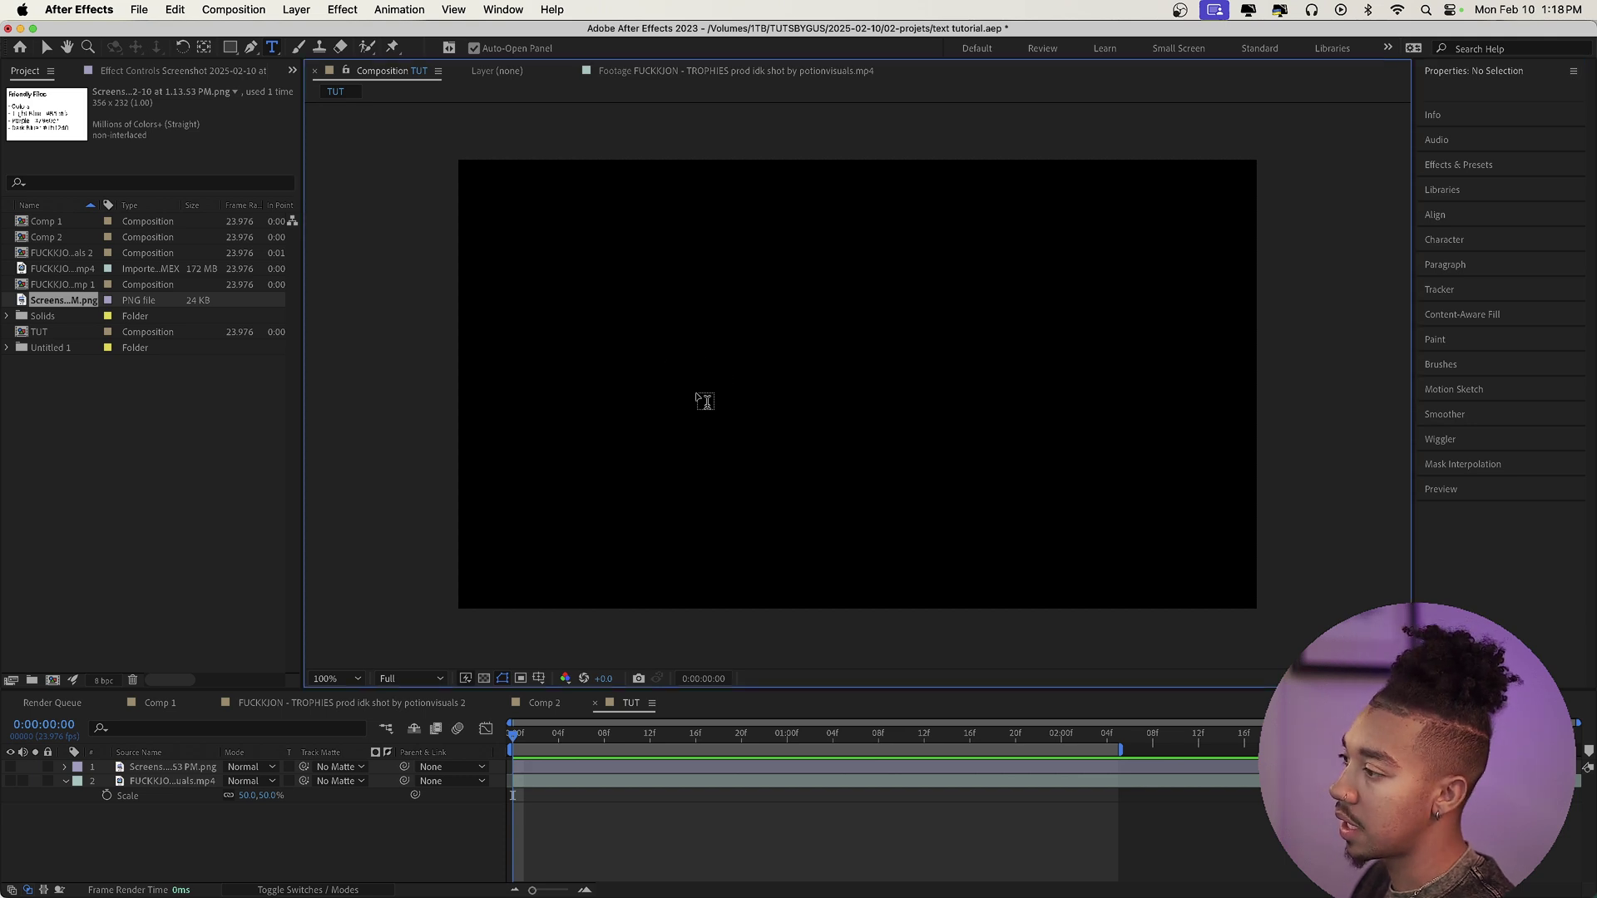
pyautogui.click(701, 391)
# Step: Type FLICKER, enlarge its font size, and centre it horizontally and vertically with the Align panel
pyautogui.write('FLICKER')
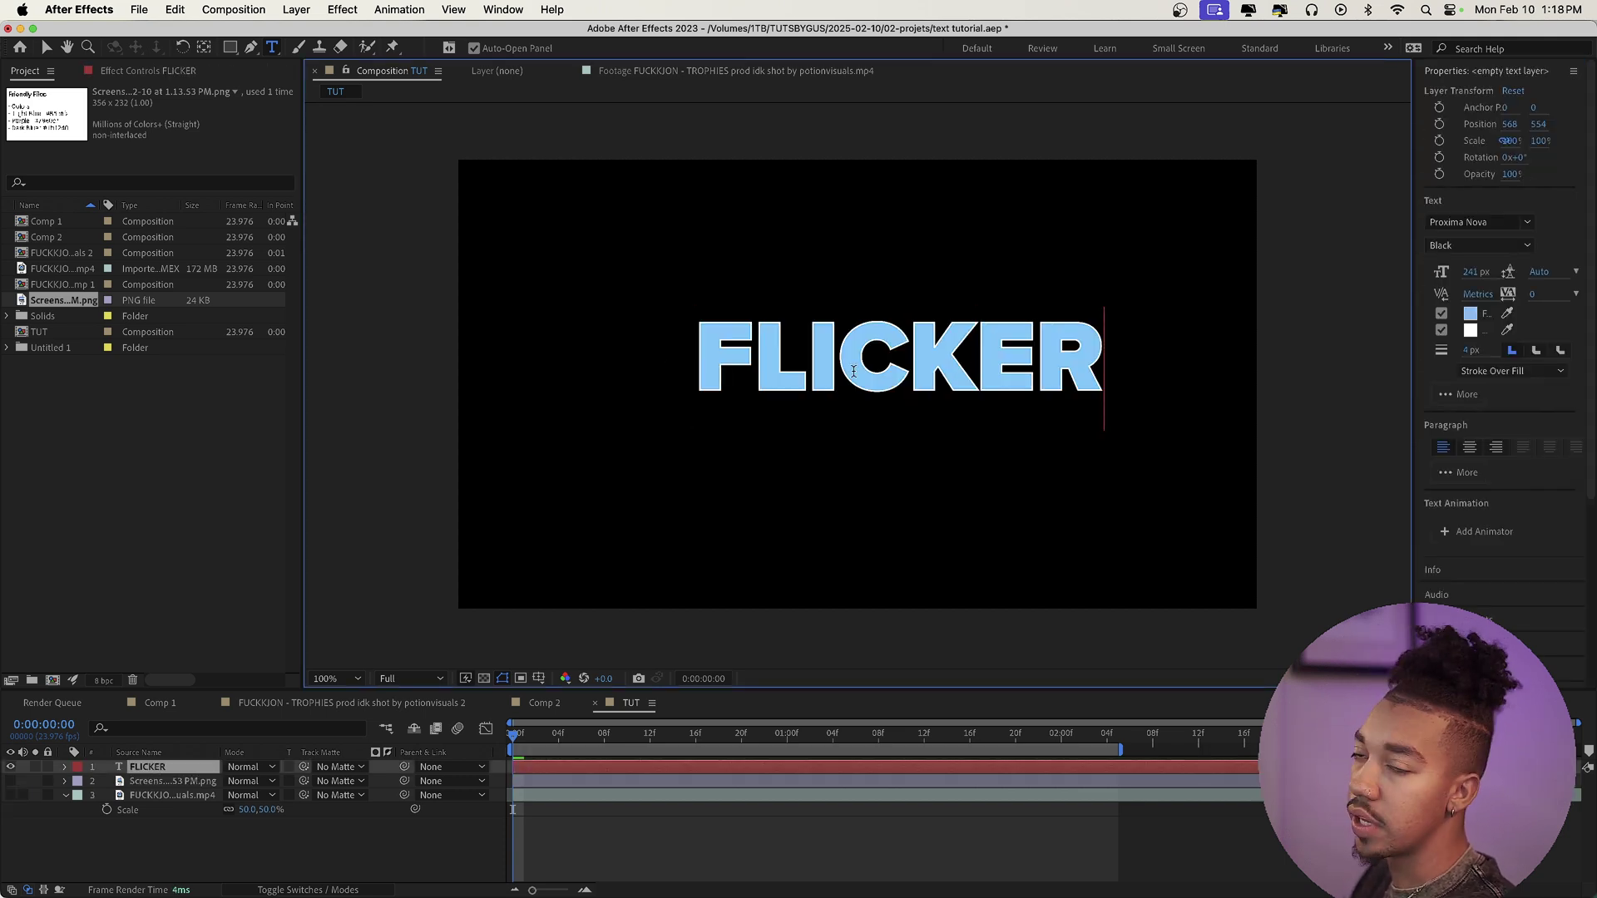
pyautogui.click(89, 840)
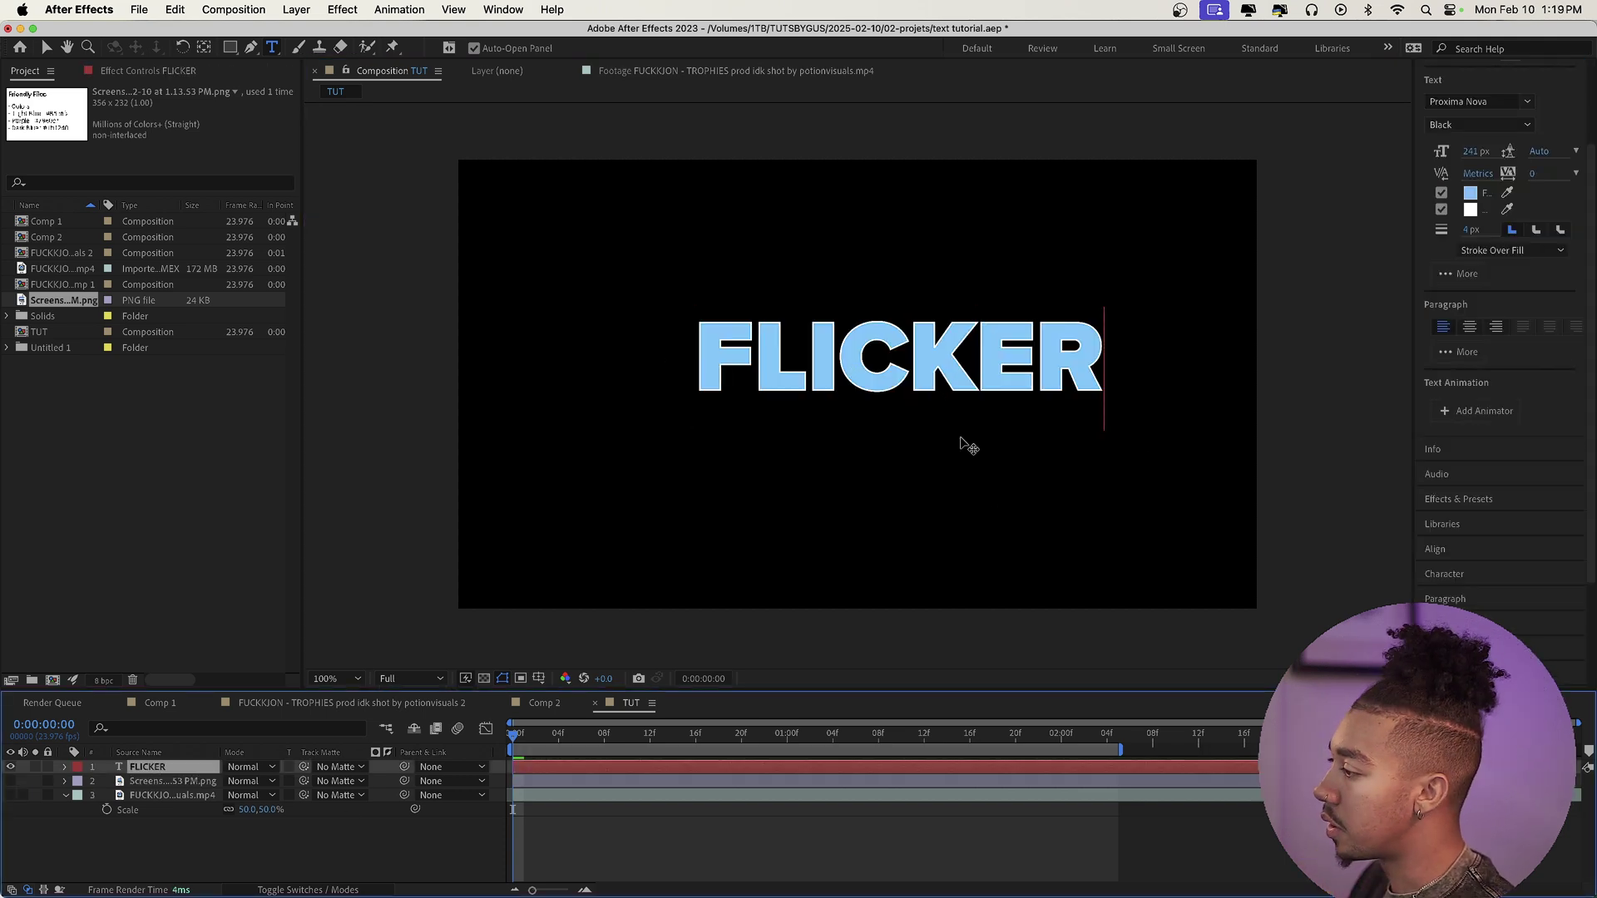
pyautogui.doubleClick(936, 366)
pyautogui.moveTo(1465, 155)
pyautogui.mouseDown()
pyautogui.moveTo(1508, 146)
pyautogui.moveTo(1454, 163)
pyautogui.moveTo(1485, 150)
pyautogui.mouseUp()
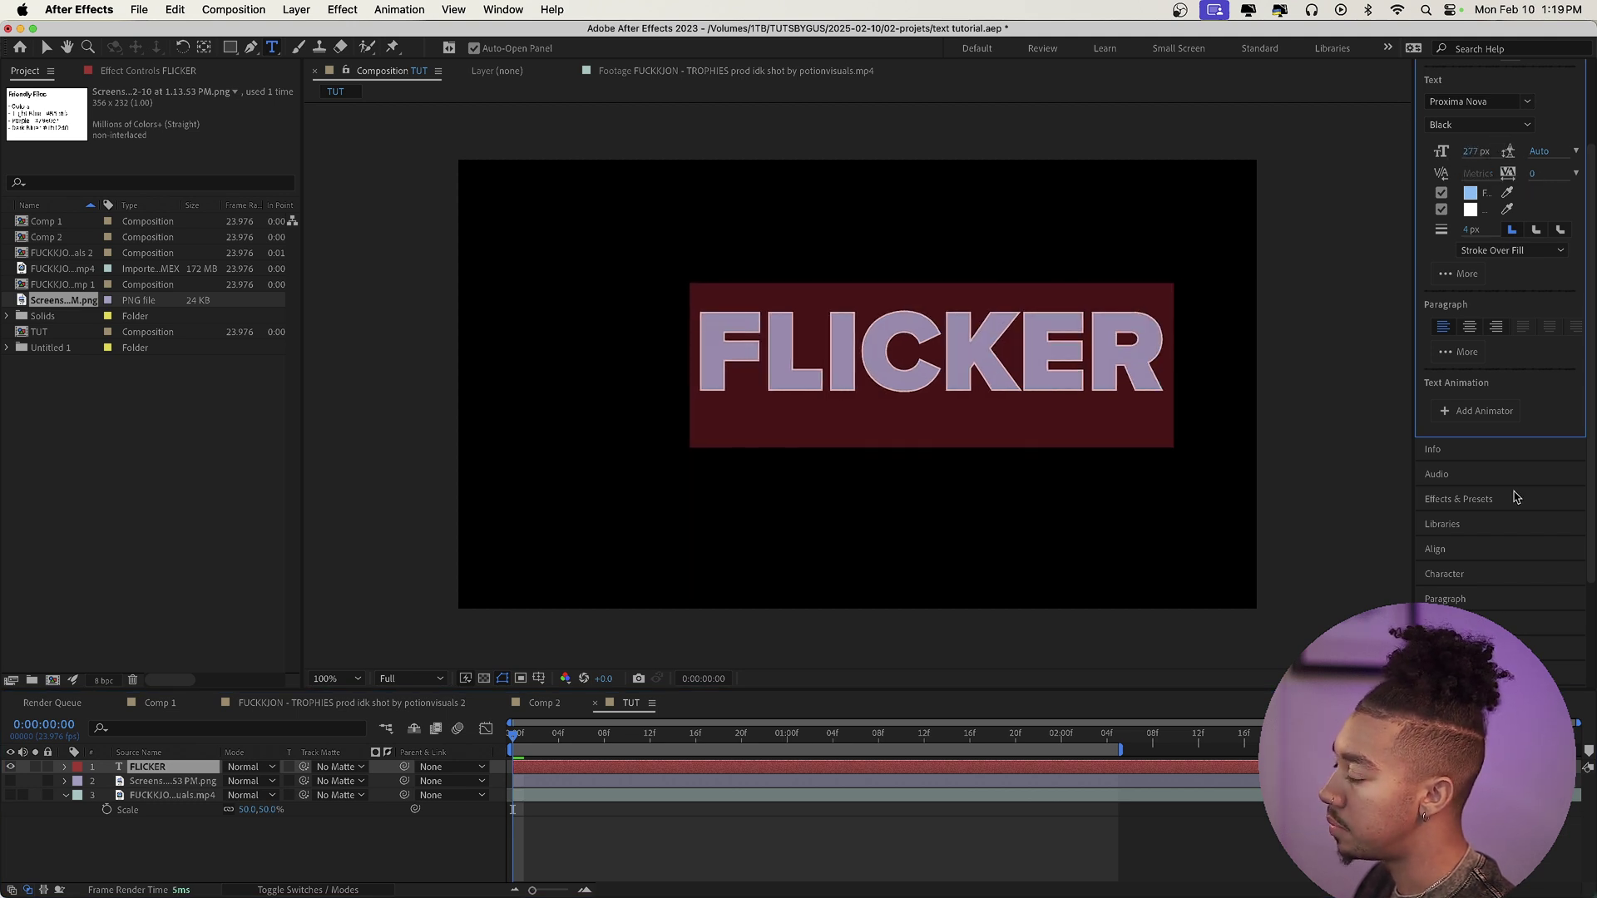
pyautogui.click(1448, 551)
pyautogui.click(1459, 237)
pyautogui.press('capslock')
pyautogui.click(1545, 238)
pyautogui.press('capslock')
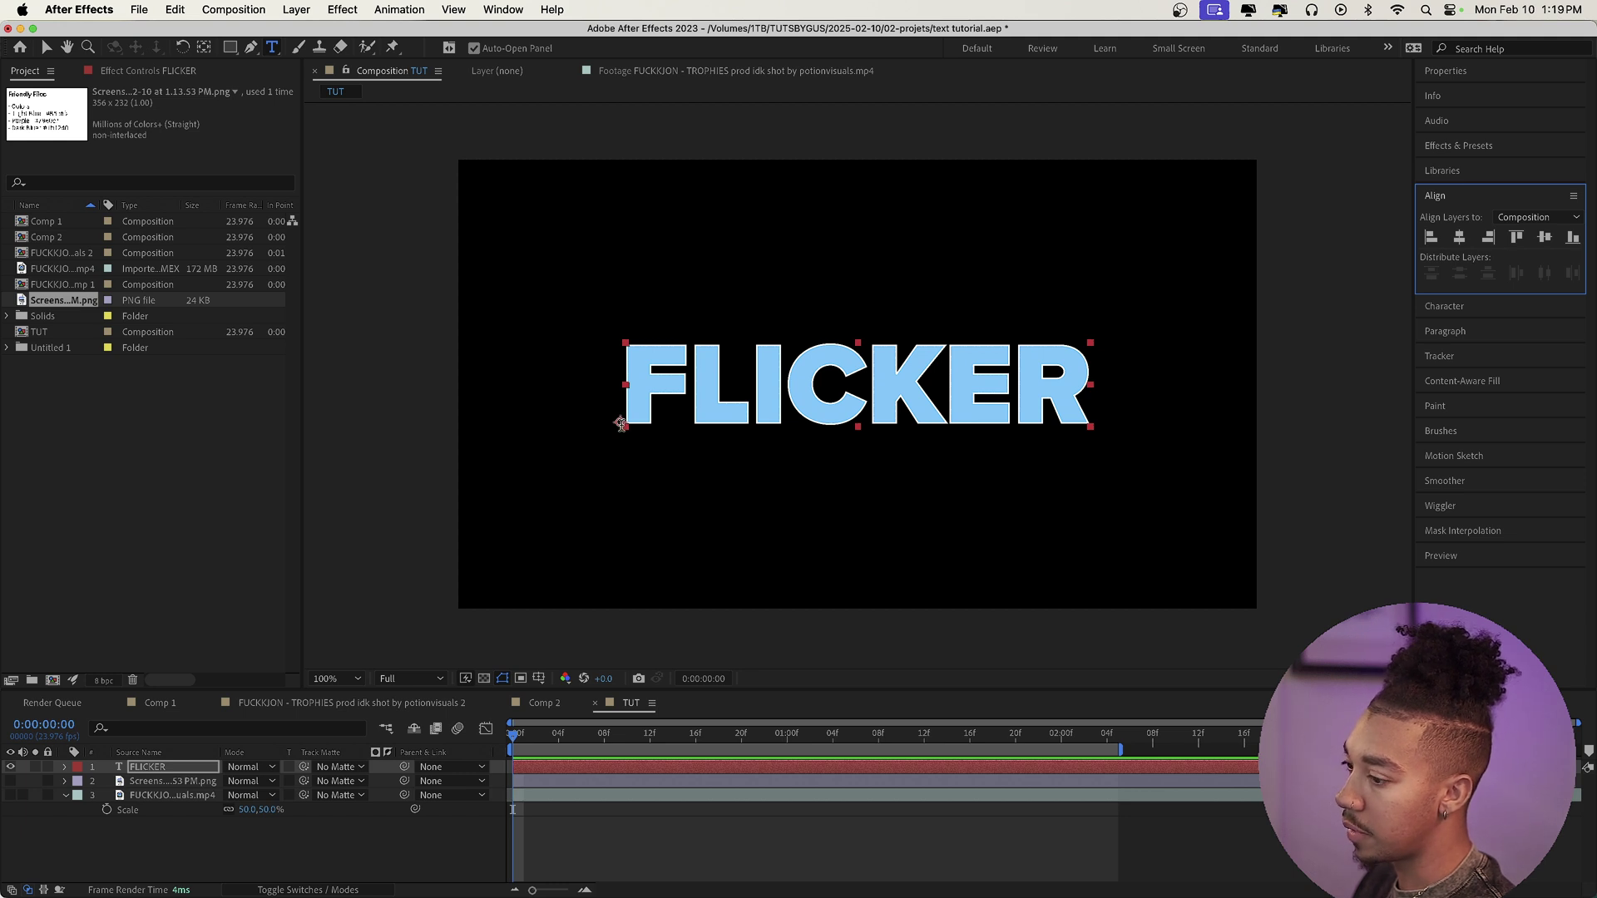
# Step: Keep FLICKER at 100% scale and move its anchor point to the text's centre
pyautogui.click(200, 772)
pyautogui.press('s')
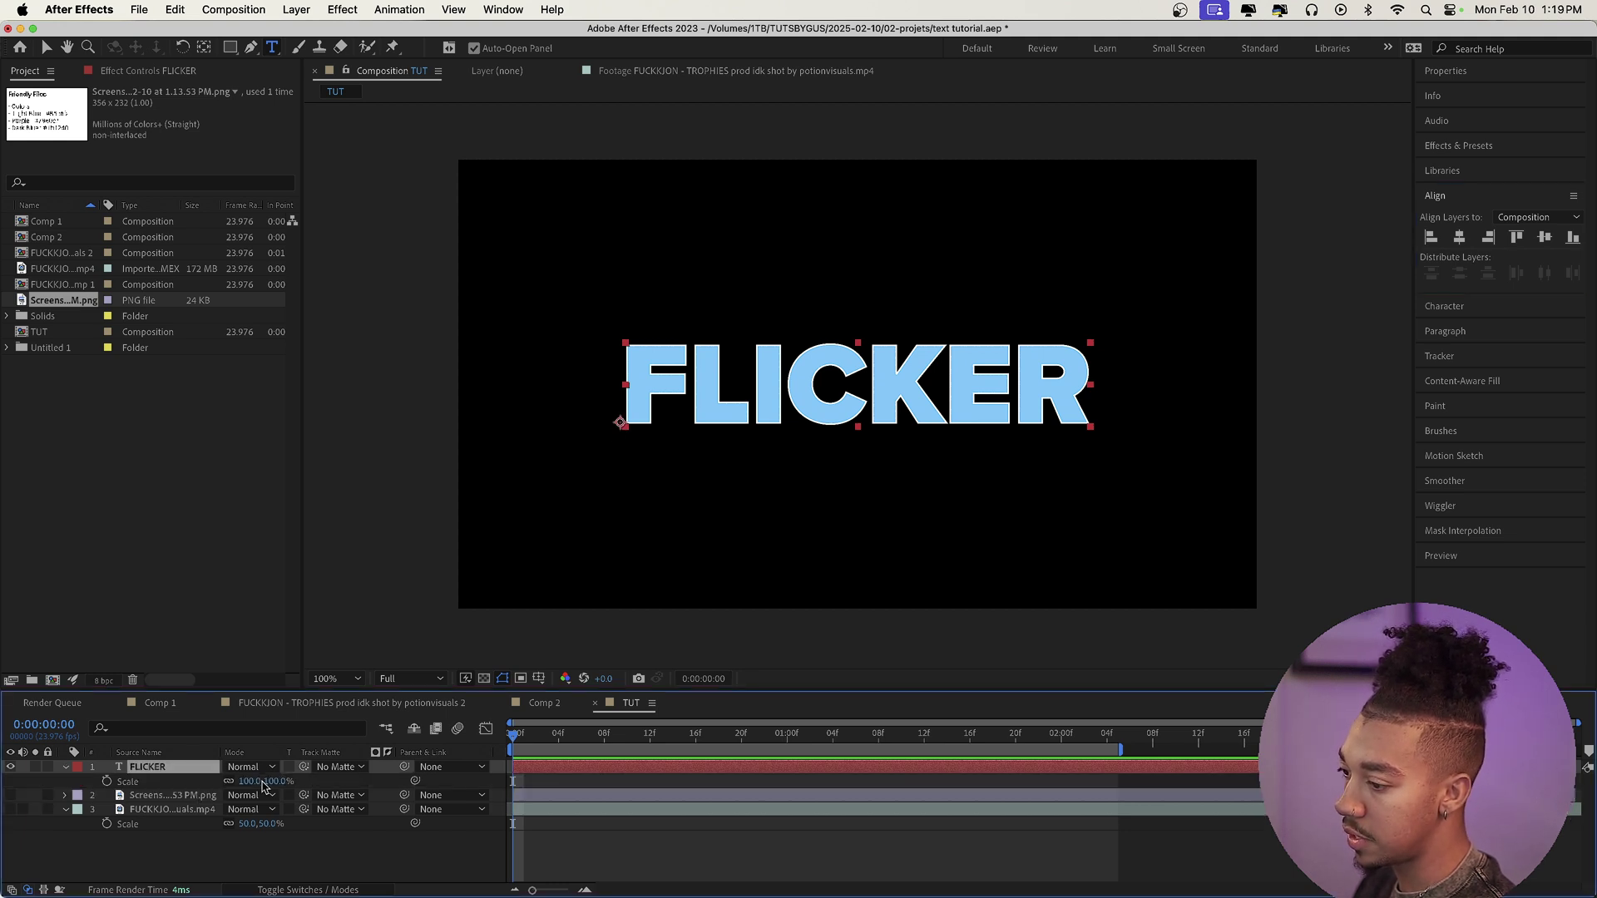
pyautogui.moveTo(256, 782); pyautogui.dragTo(273, 782)
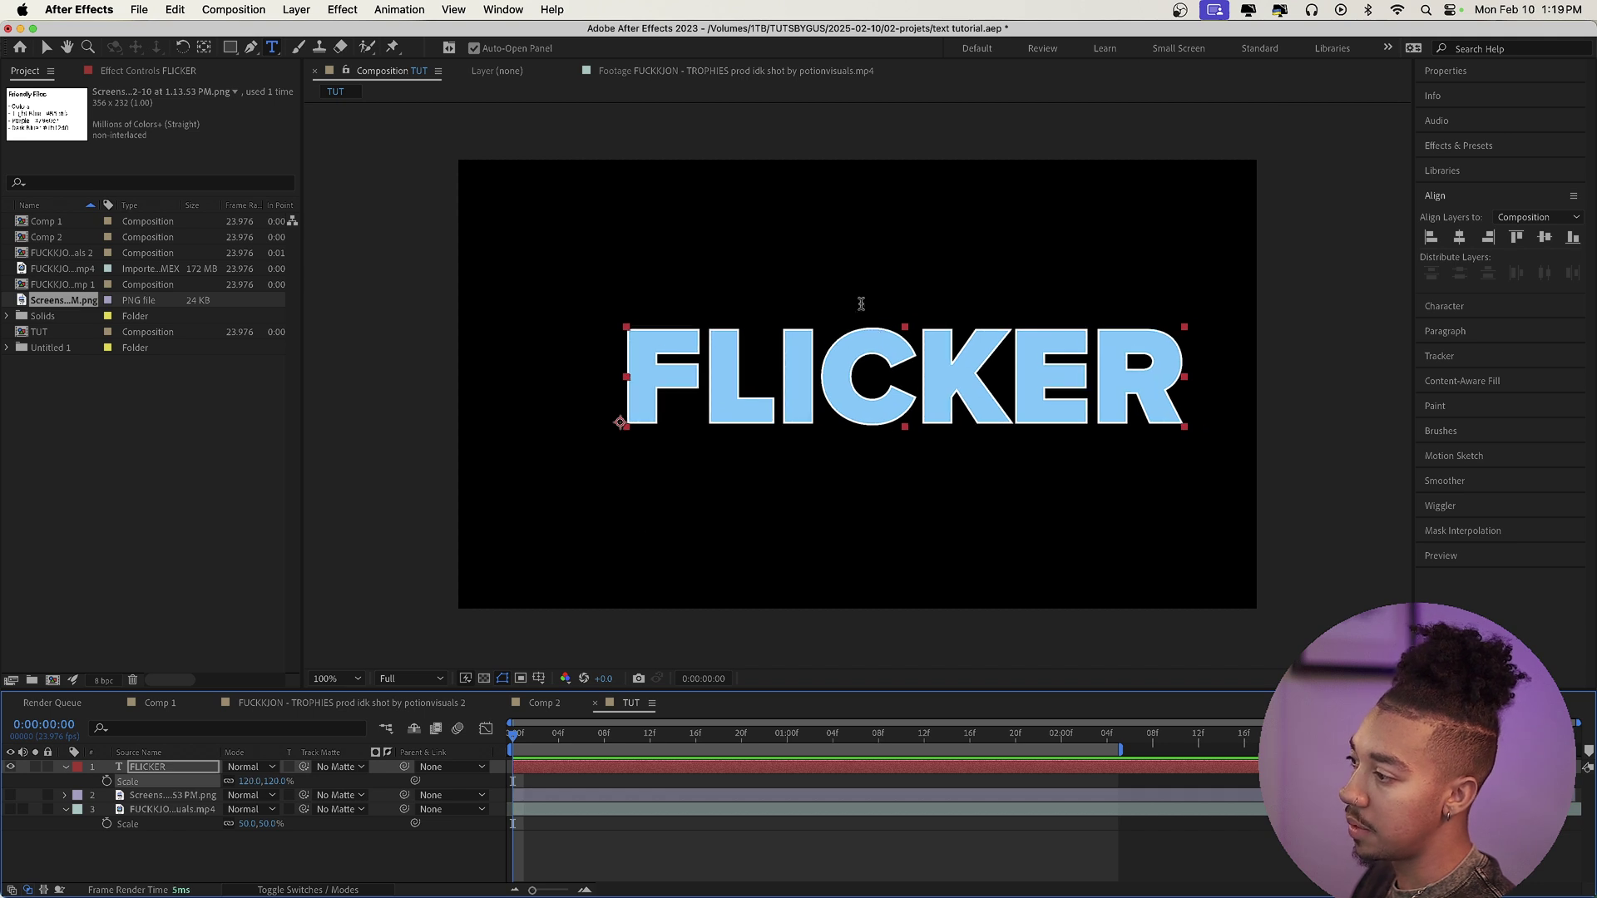
pyautogui.press('super+z')
pyautogui.press('super+z')
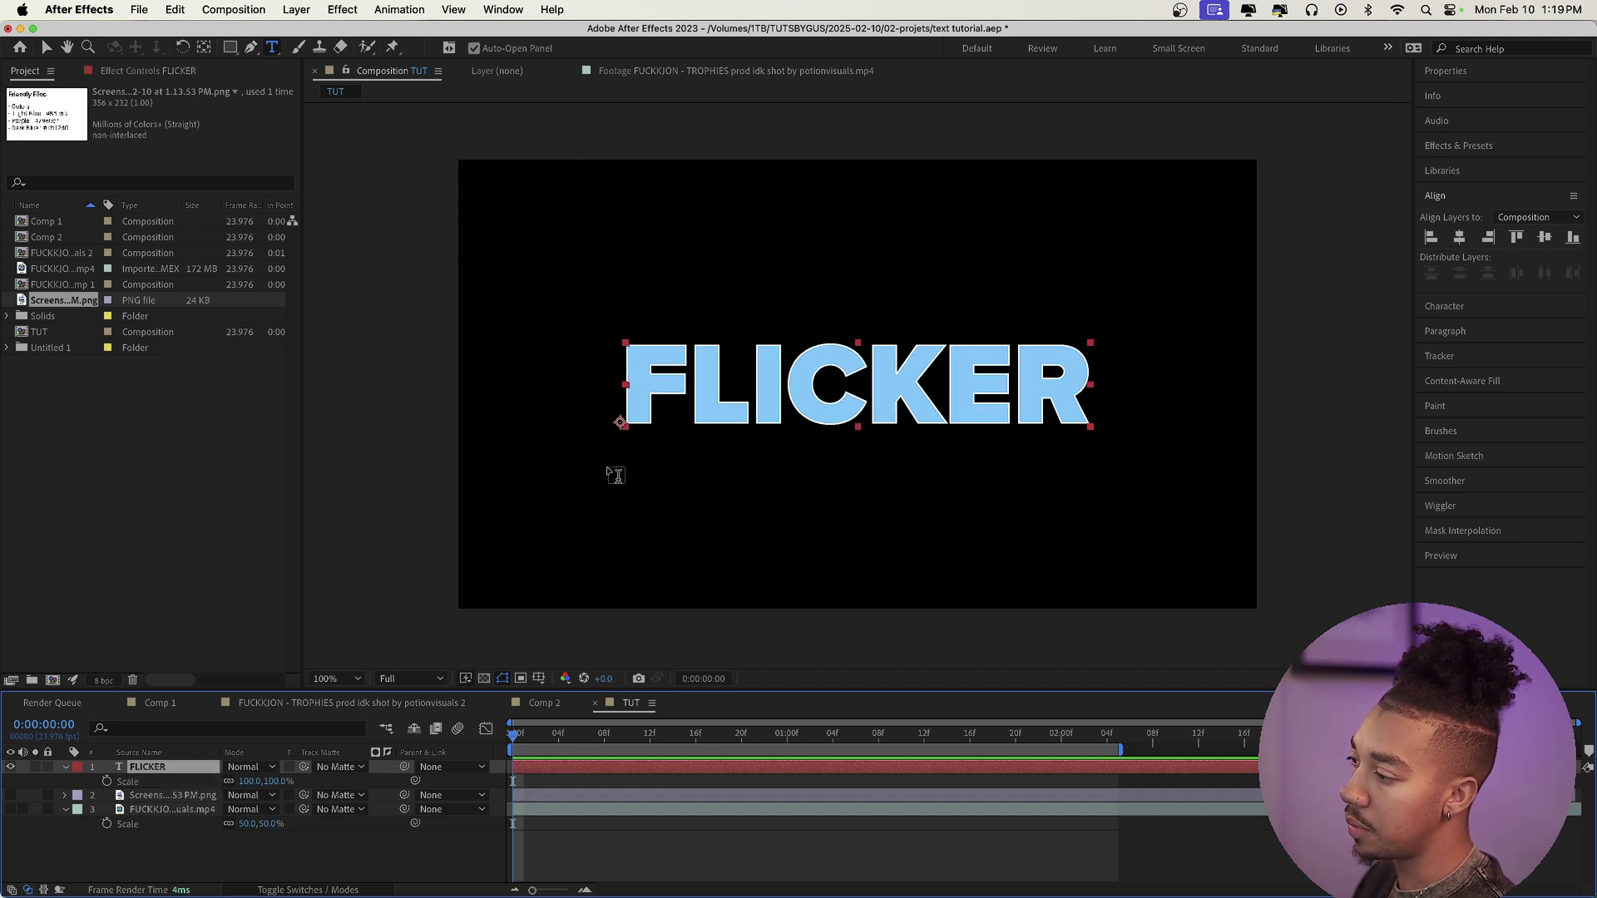
pyautogui.press('y')
pyautogui.moveTo(620, 423); pyautogui.dragTo(851, 385)
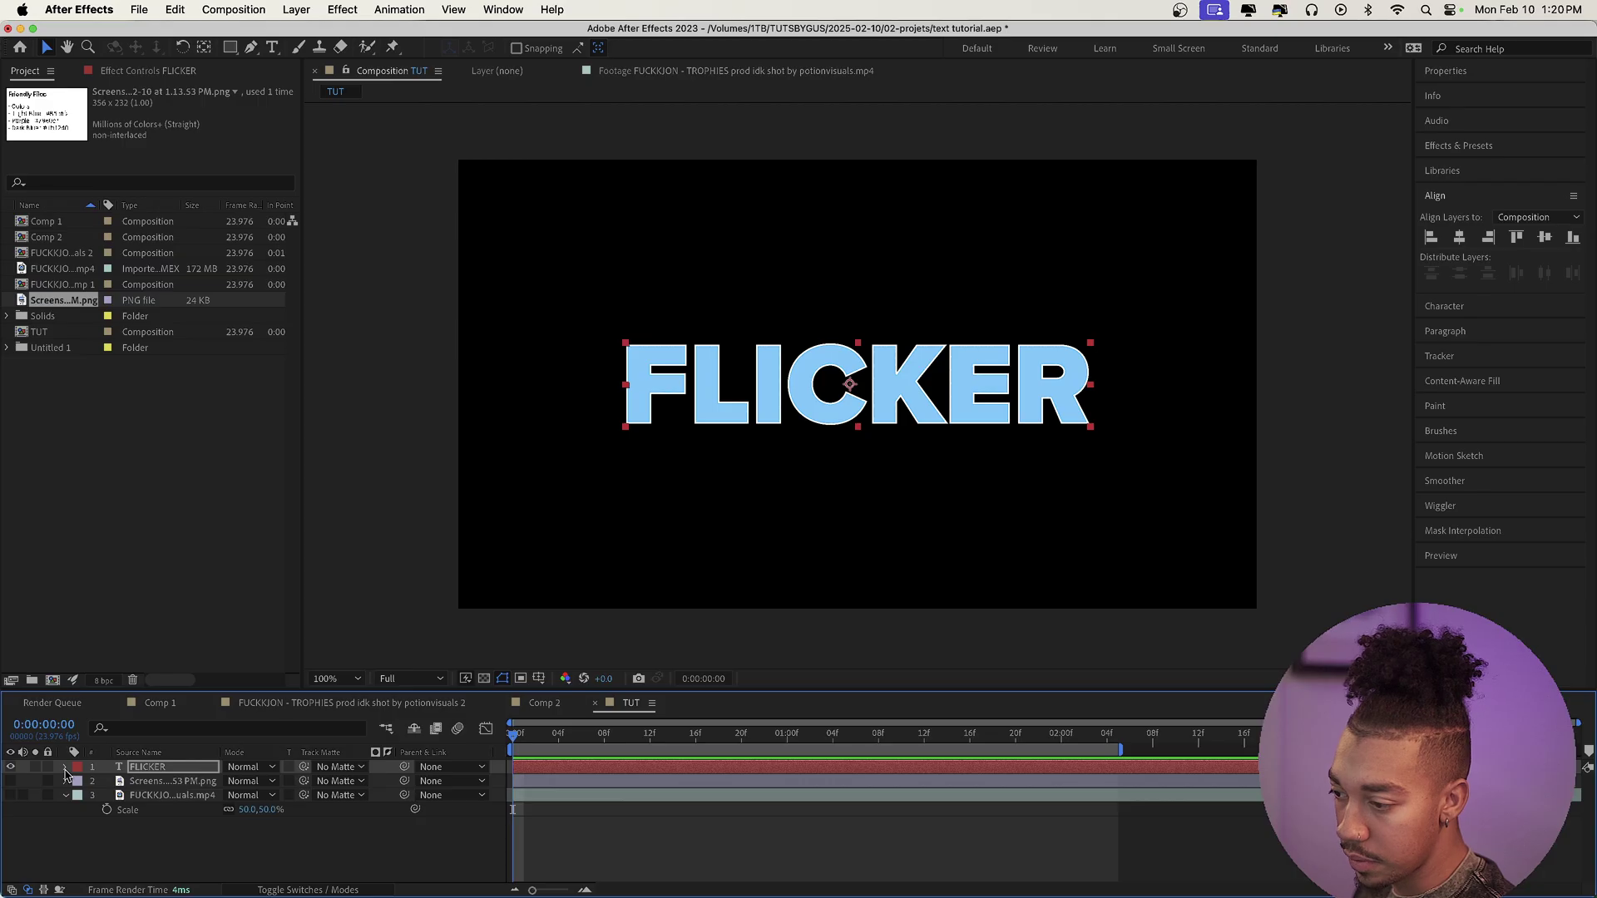
pyautogui.click(67, 770)
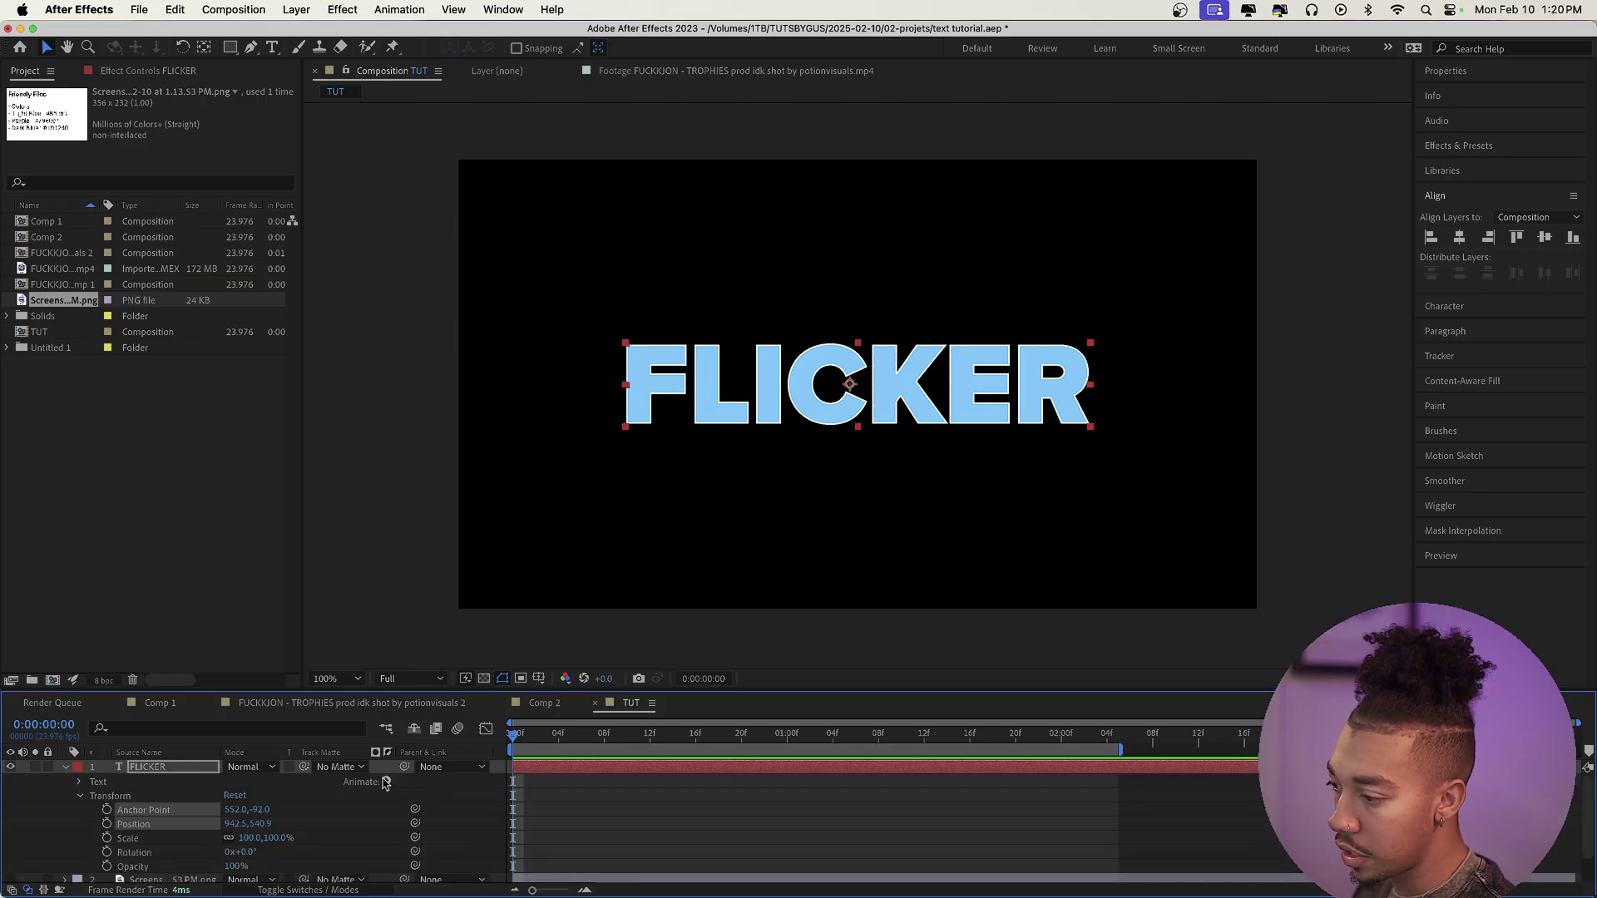
# Step: Add an Opacity animator to FLICKER and set its Range Selector End to 50%
pyautogui.click(386, 782)
pyautogui.click(387, 783)
pyautogui.click(387, 782)
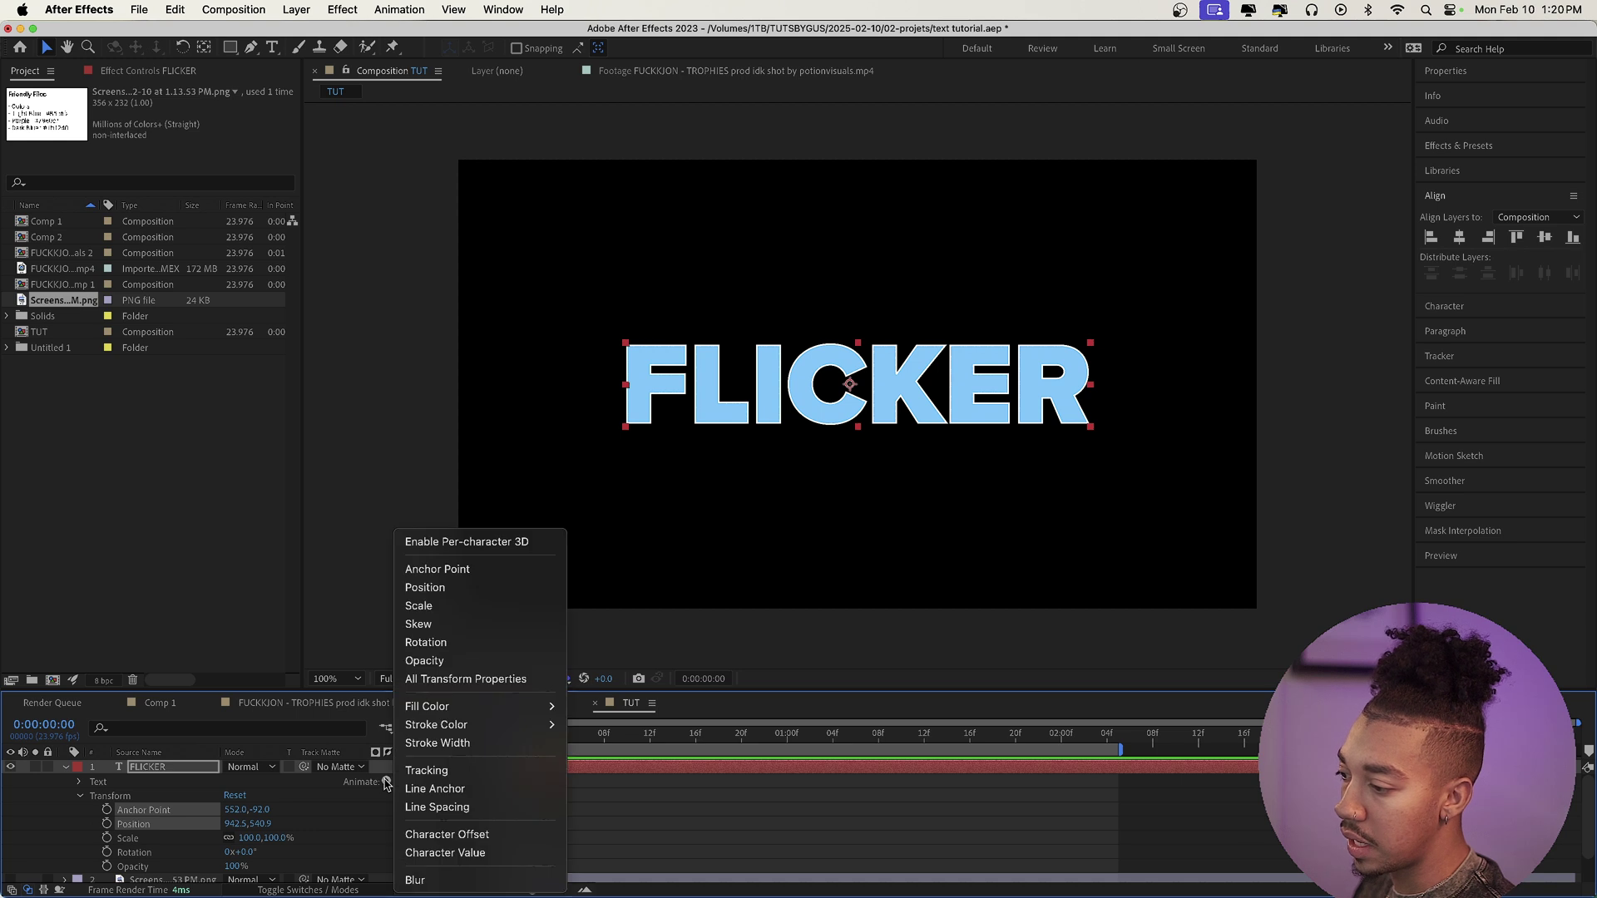
pyautogui.click(424, 661)
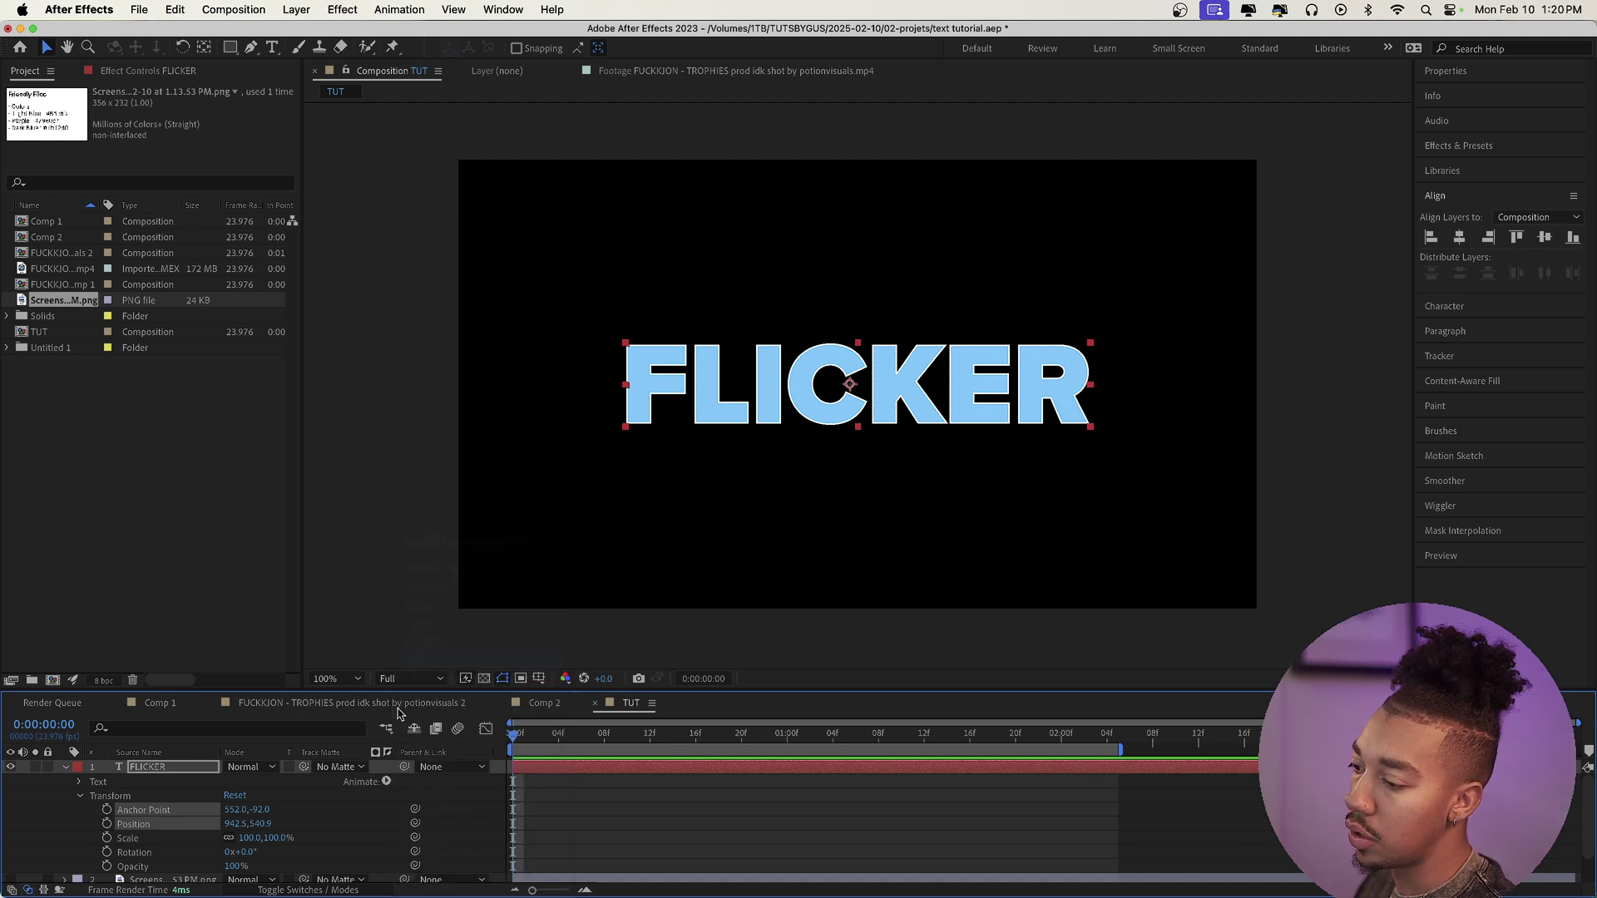
pyautogui.moveTo(227, 840); pyautogui.dragTo(211, 857)
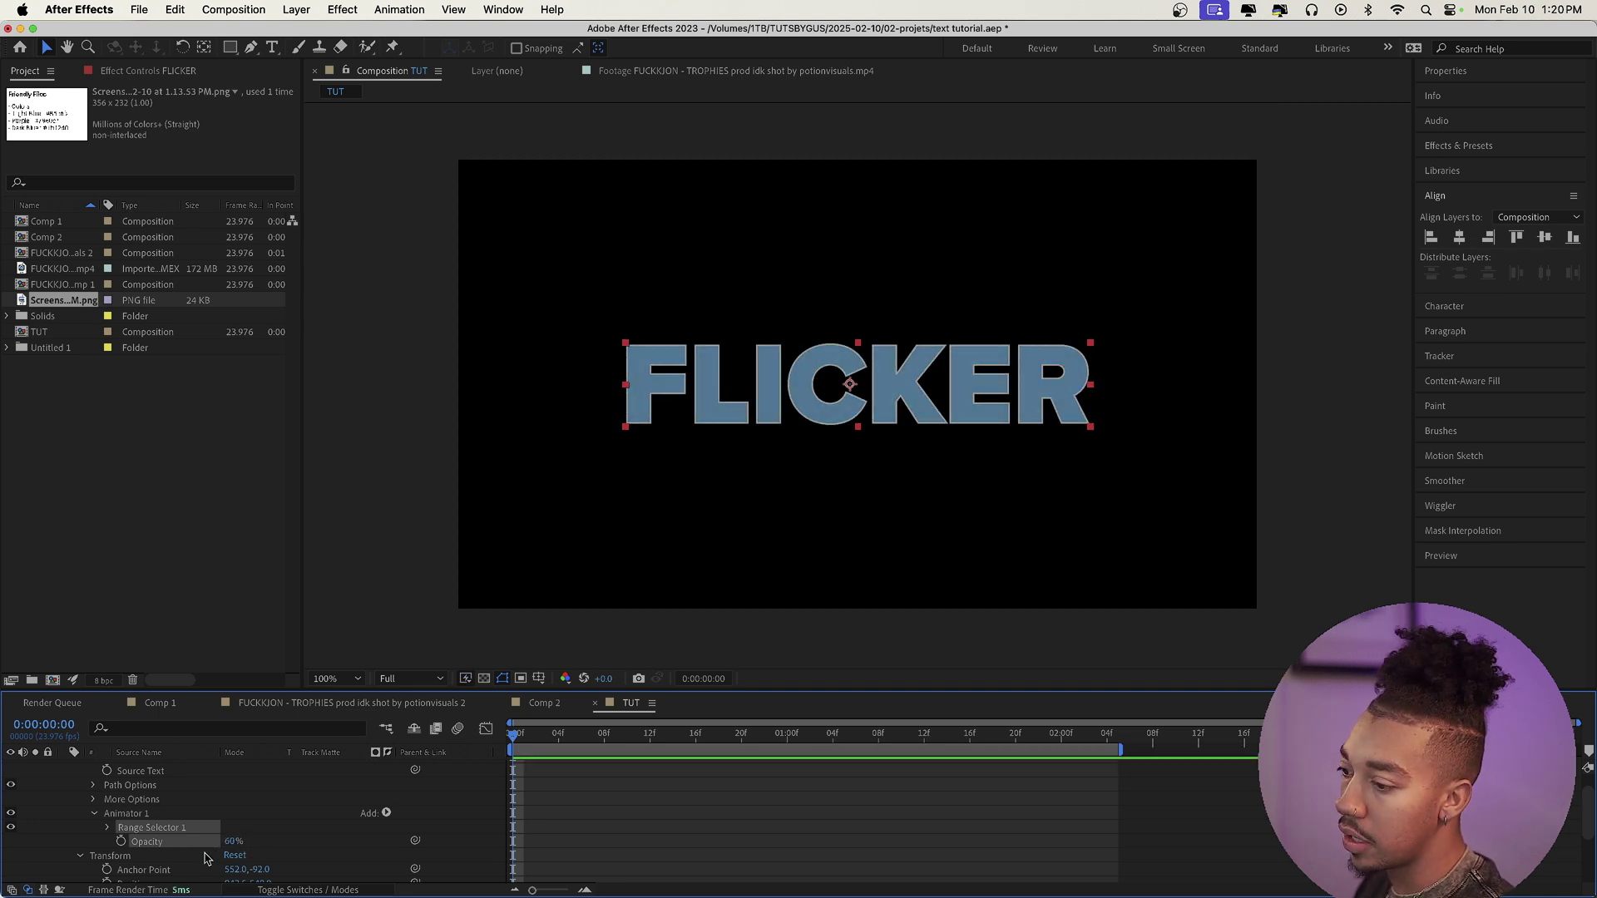
pyautogui.press('cmd+z')
pyautogui.click(107, 828)
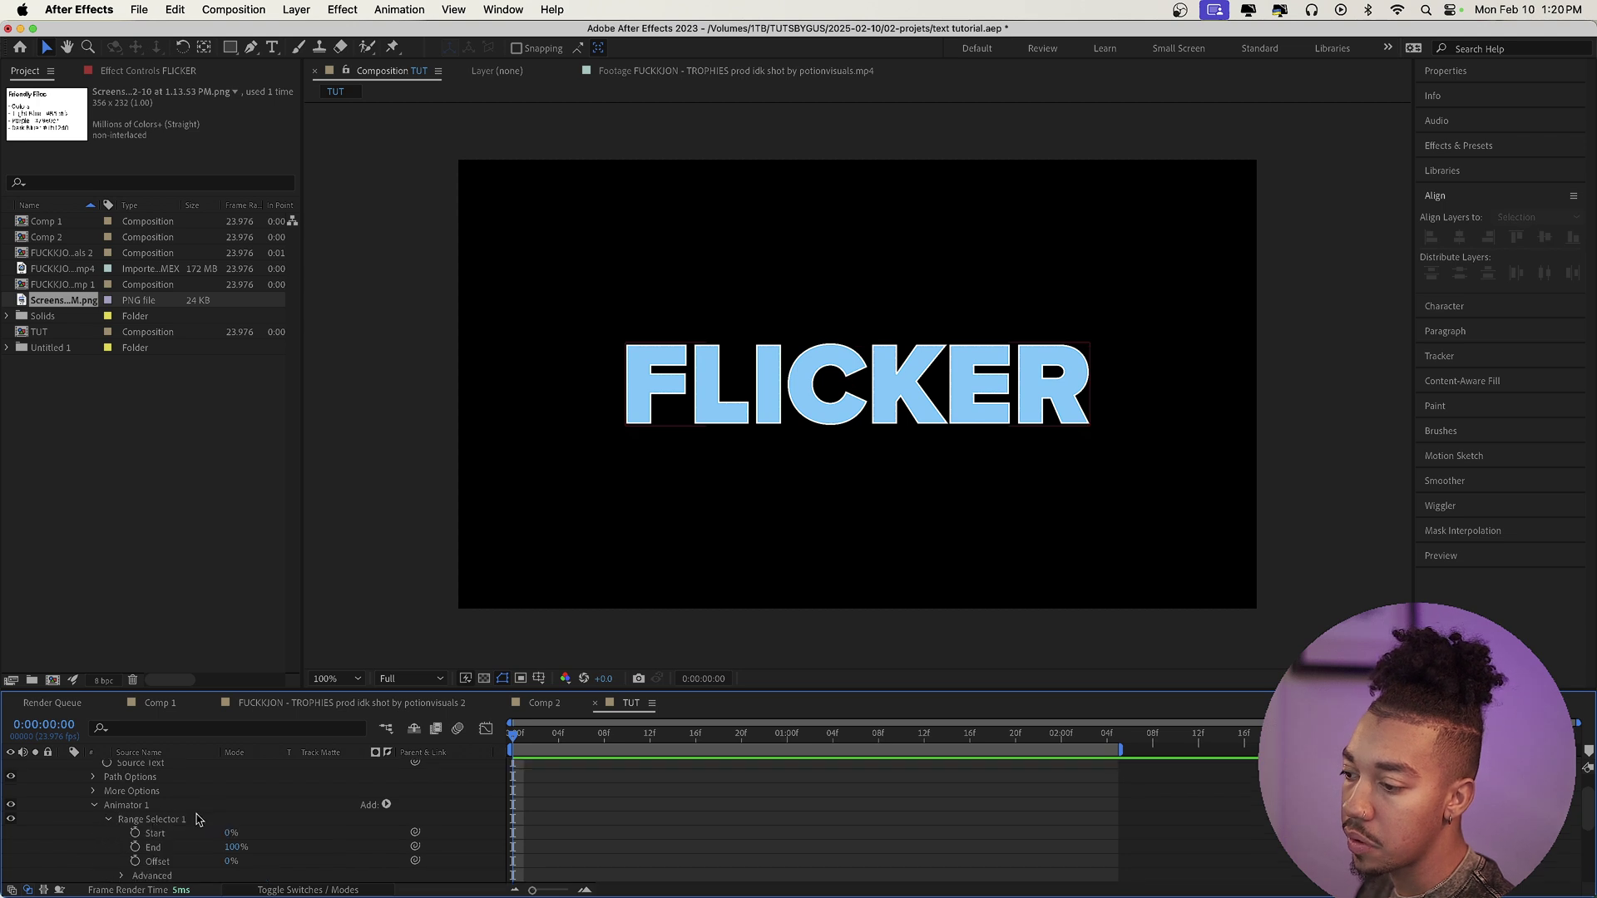
pyautogui.moveTo(239, 822); pyautogui.dragTo(209, 830)
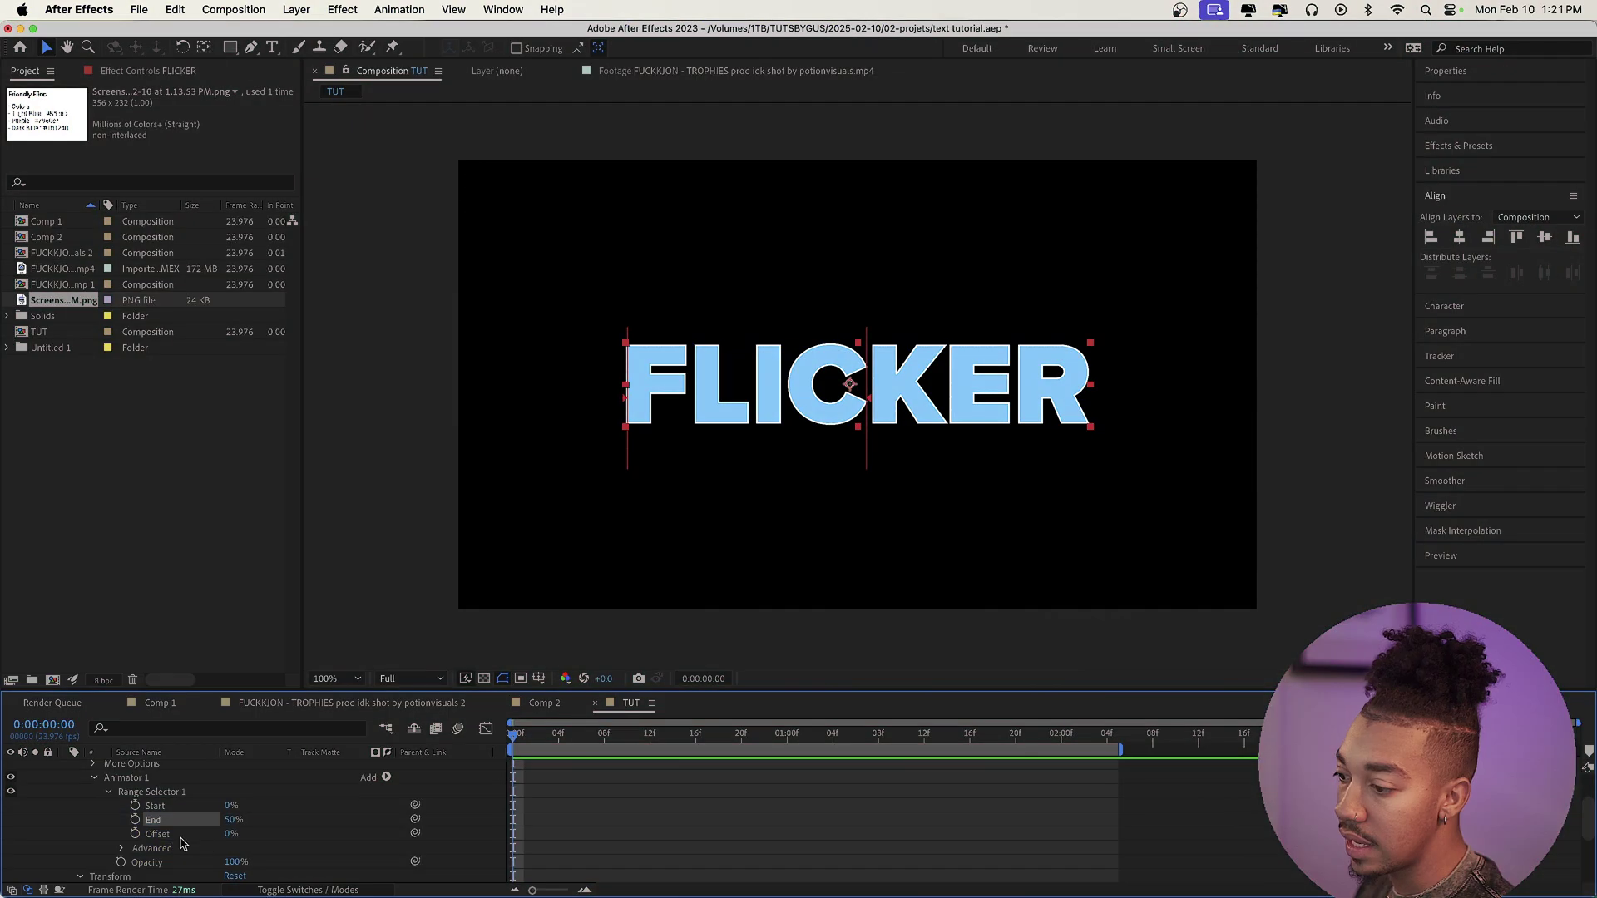
# Step: Set the animator Opacity to 45% and turn Randomize Order on under Advanced
pyautogui.scroll(-2, 183, 842)
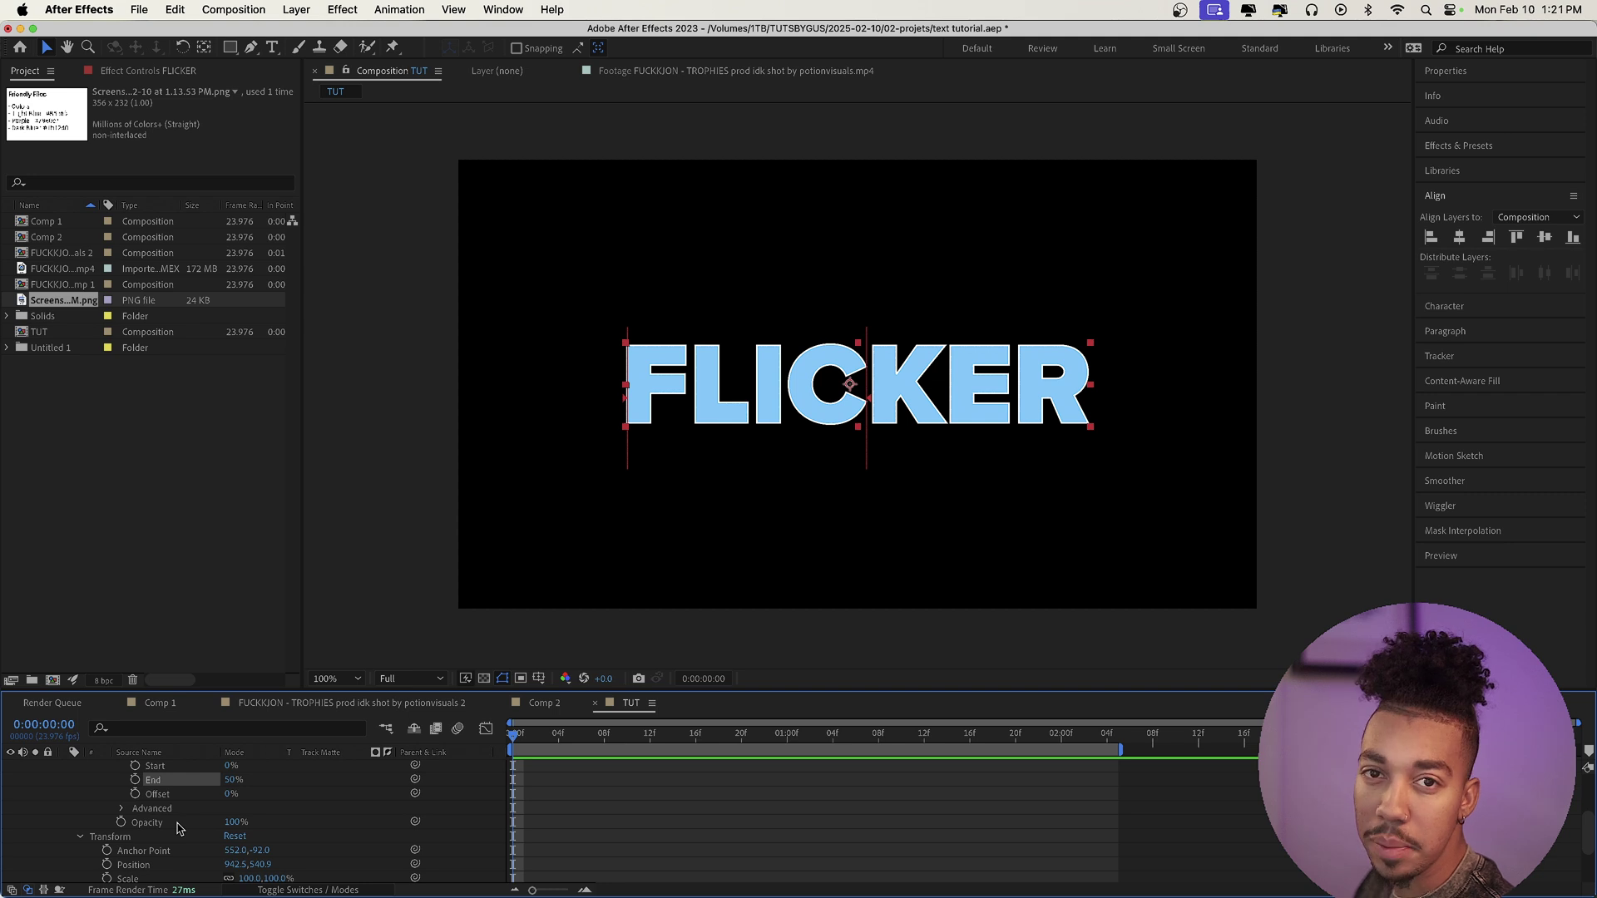
pyautogui.moveTo(236, 826)
pyautogui.mouseDown()
pyautogui.moveTo(203, 839)
pyautogui.moveTo(227, 798)
pyautogui.moveTo(266, 797)
pyautogui.moveTo(230, 797)
pyautogui.mouseUp()
pyautogui.scroll(1, 211, 809)
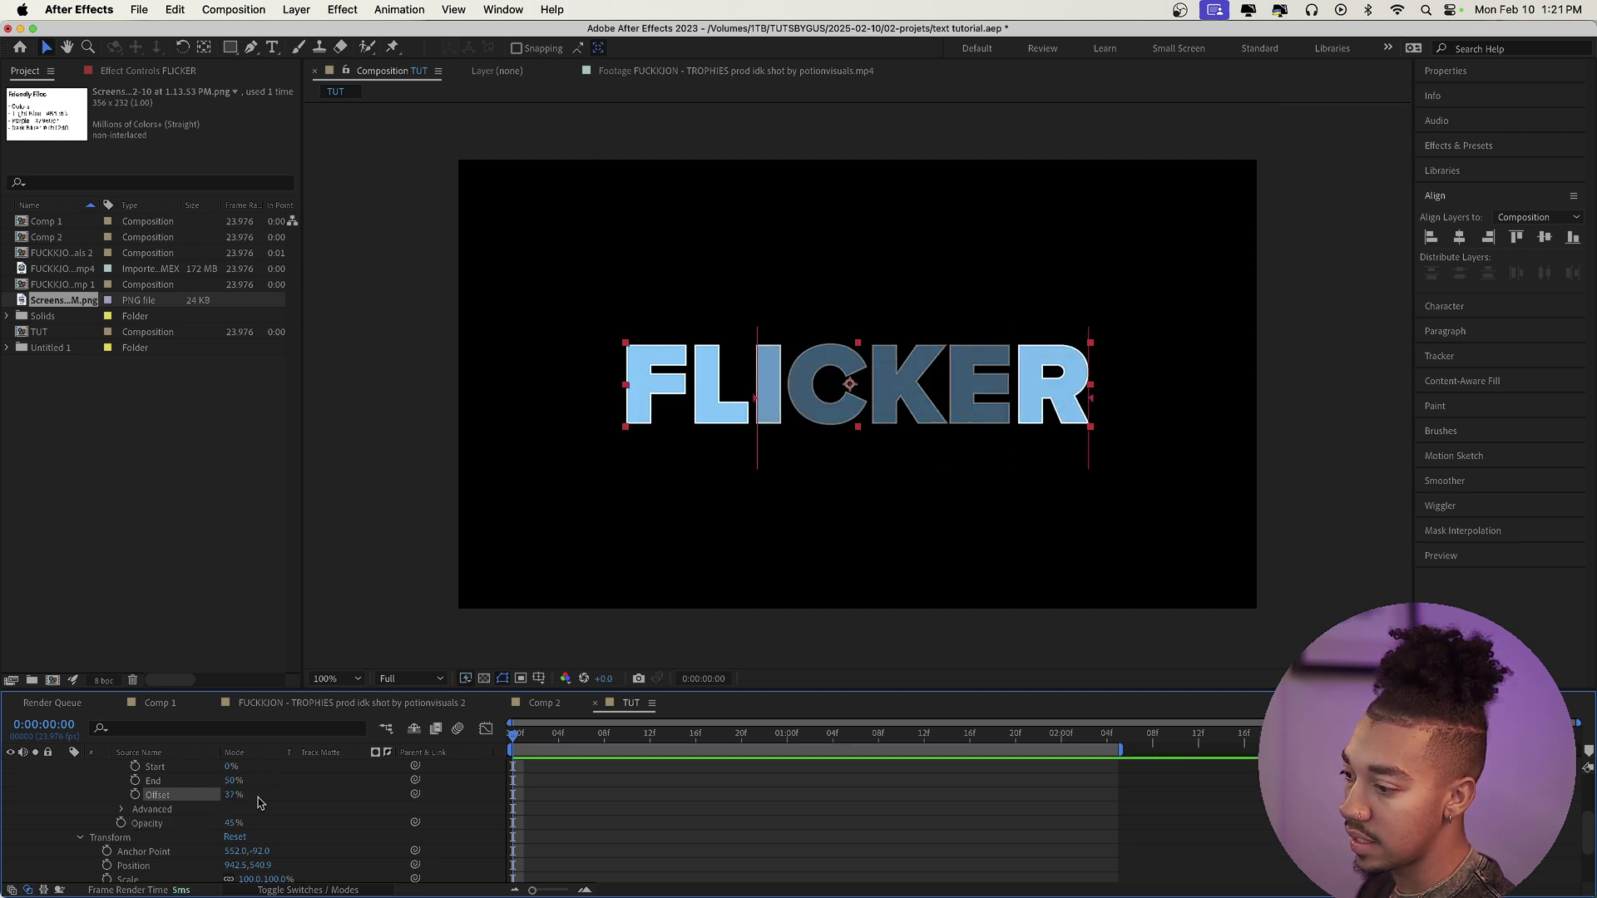
pyautogui.click(122, 810)
pyautogui.scroll(-2, 197, 824)
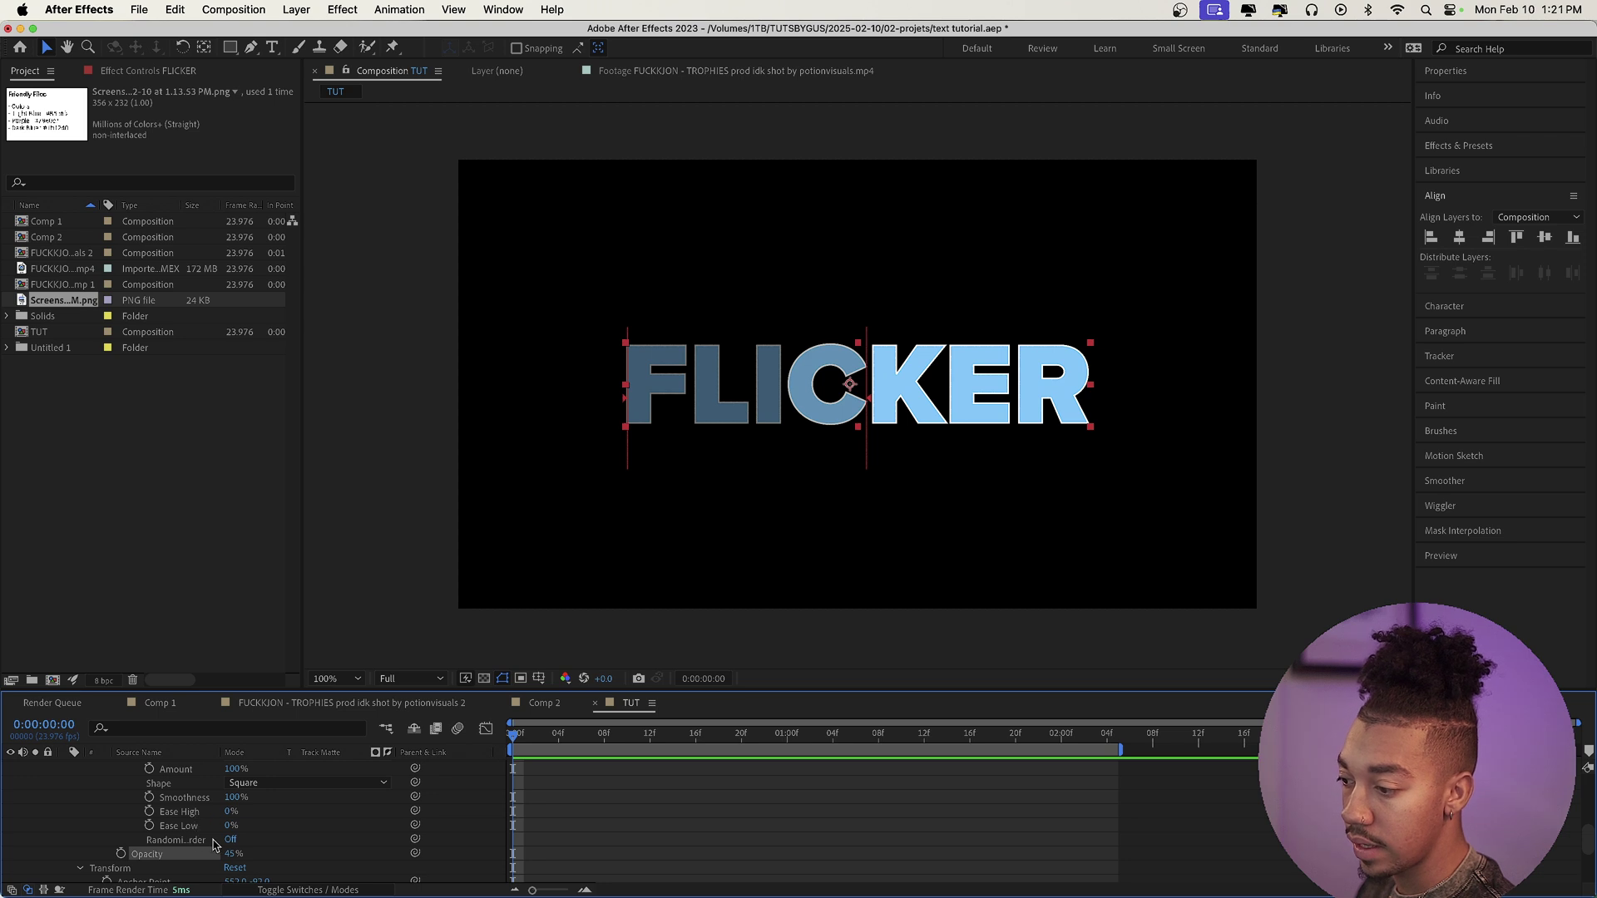
pyautogui.click(215, 842)
pyautogui.click(232, 839)
pyautogui.scroll(4, 208, 823)
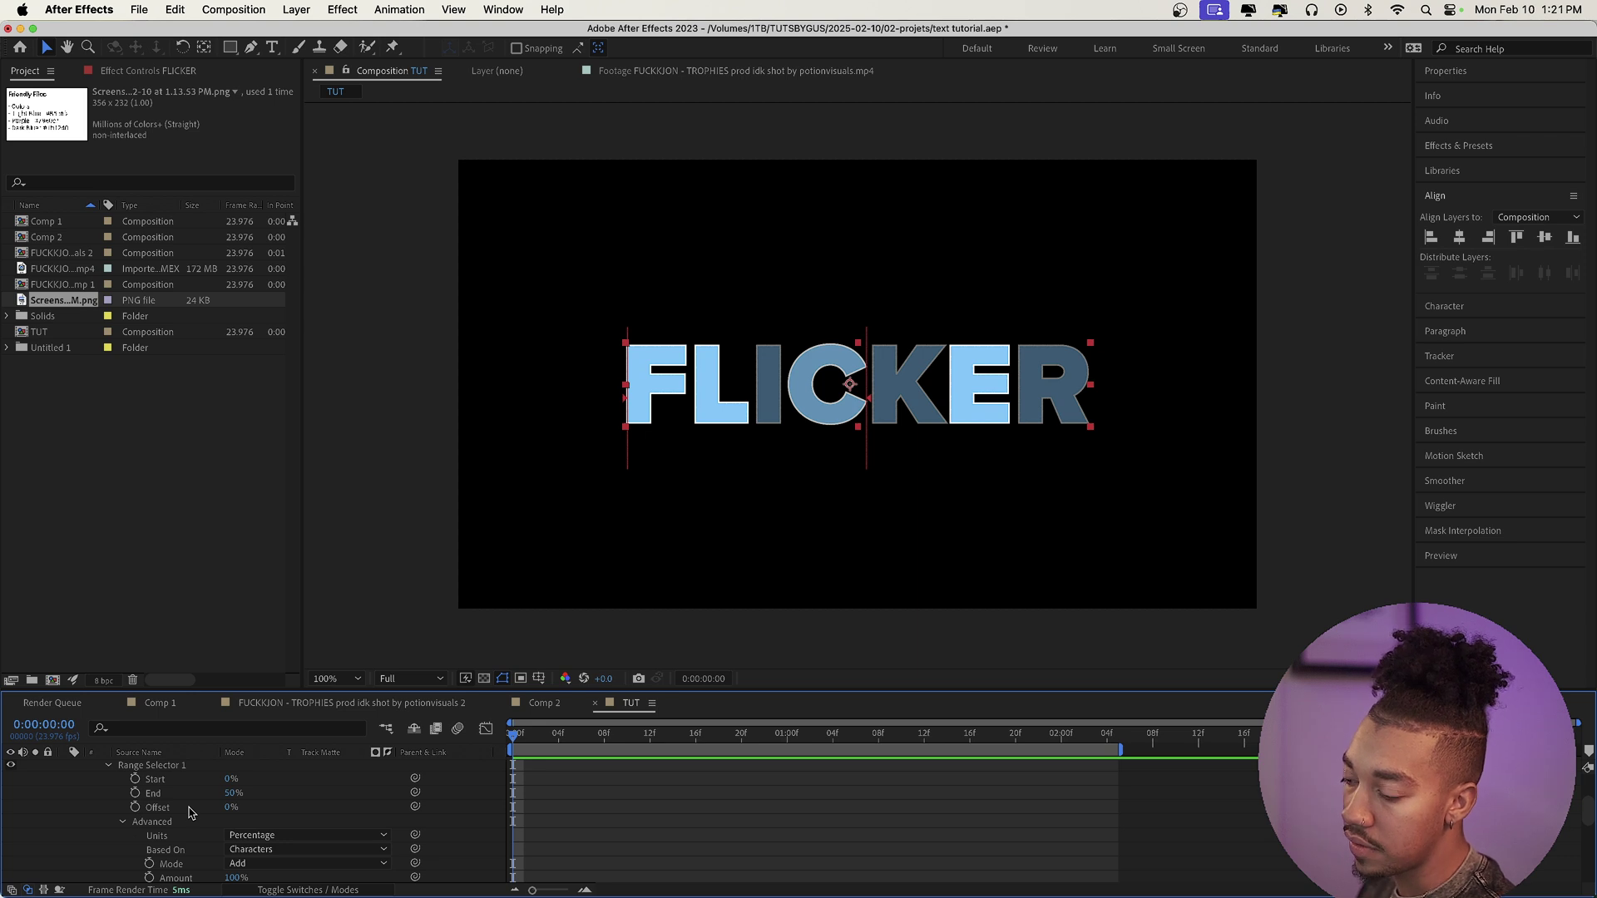
pyautogui.click(129, 805)
pyautogui.scroll(-1, 127, 802)
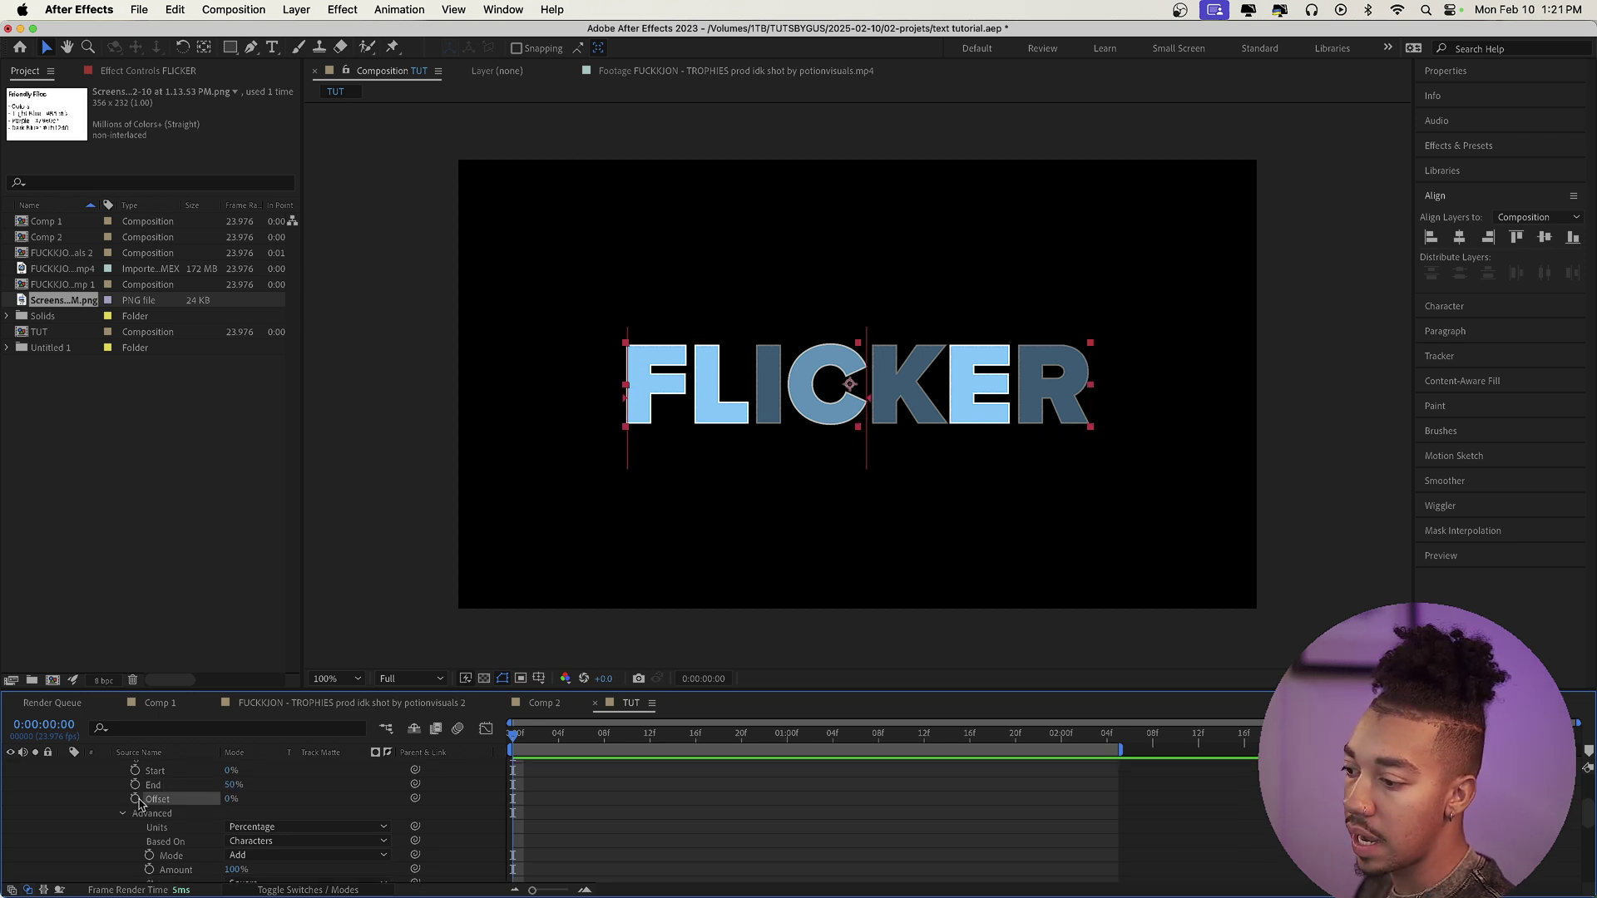
pyautogui.scroll(1, 140, 803)
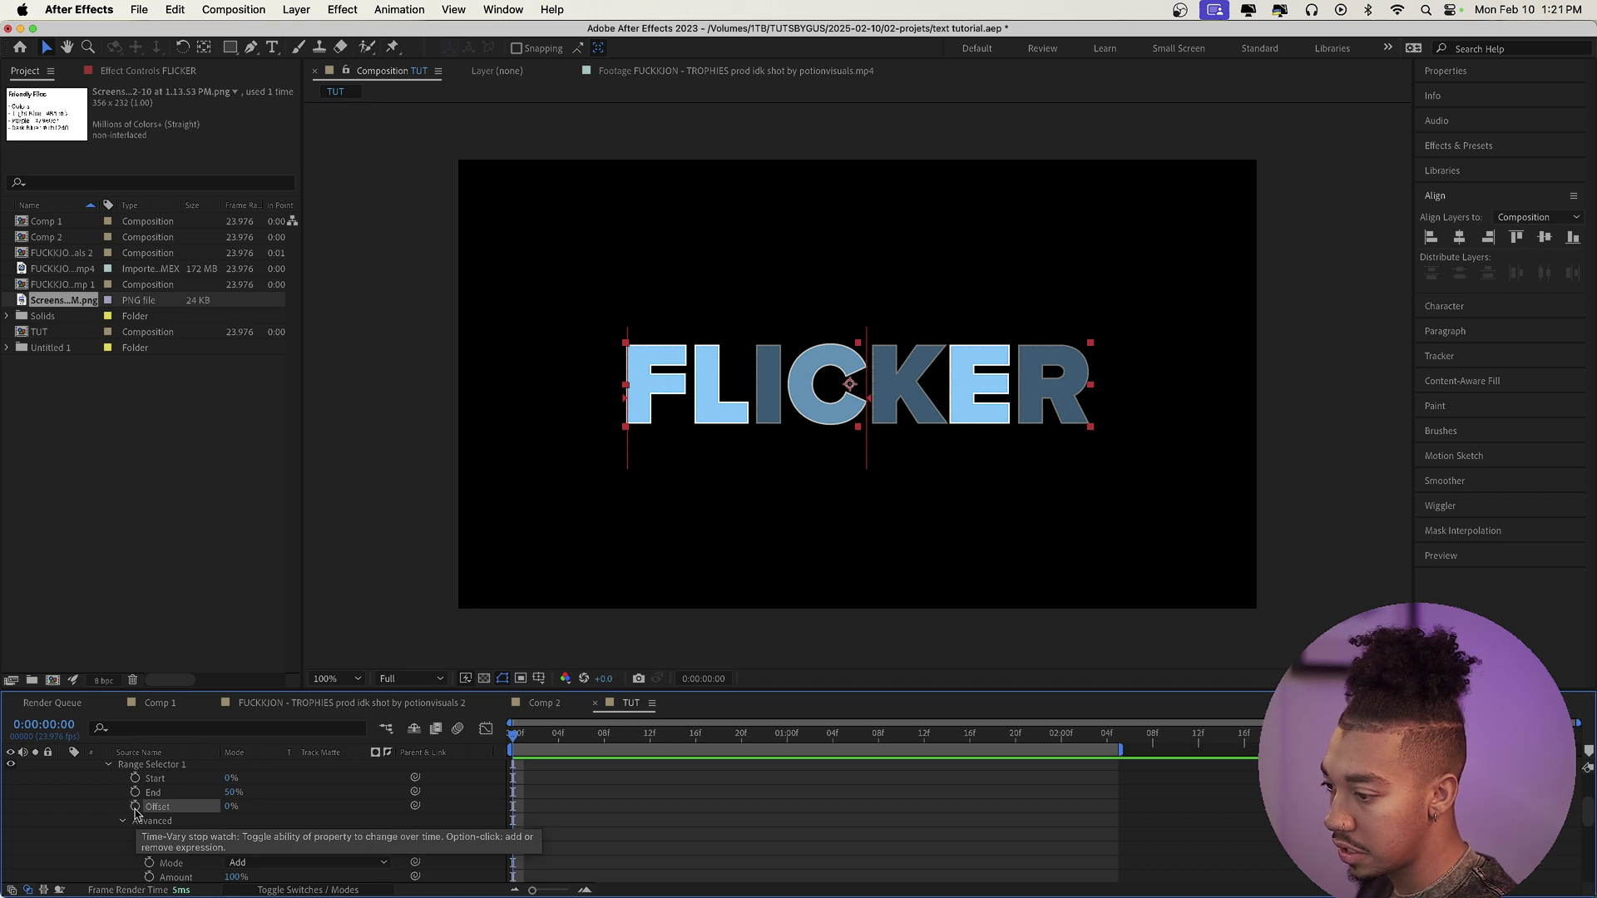
# Step: Drive the range Offset with a wiggle(24,50) expression and preview the flickering letters
pyautogui.keyDown('alt'); pyautogui.click(135, 806); pyautogui.keyUp('alt')
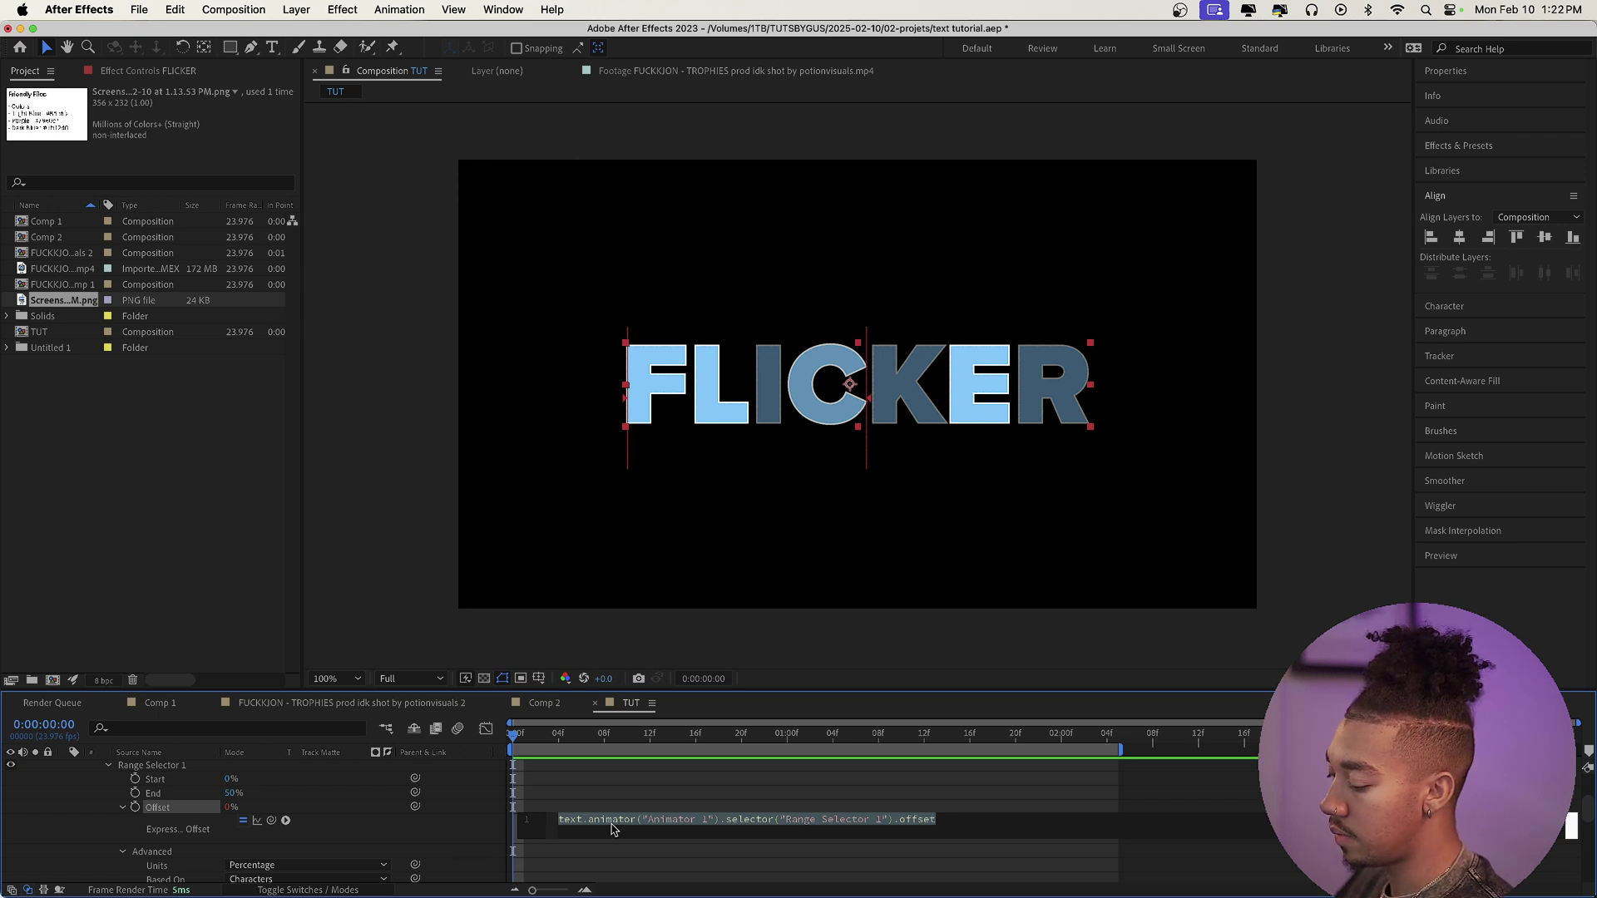
pyautogui.write('wiggle')
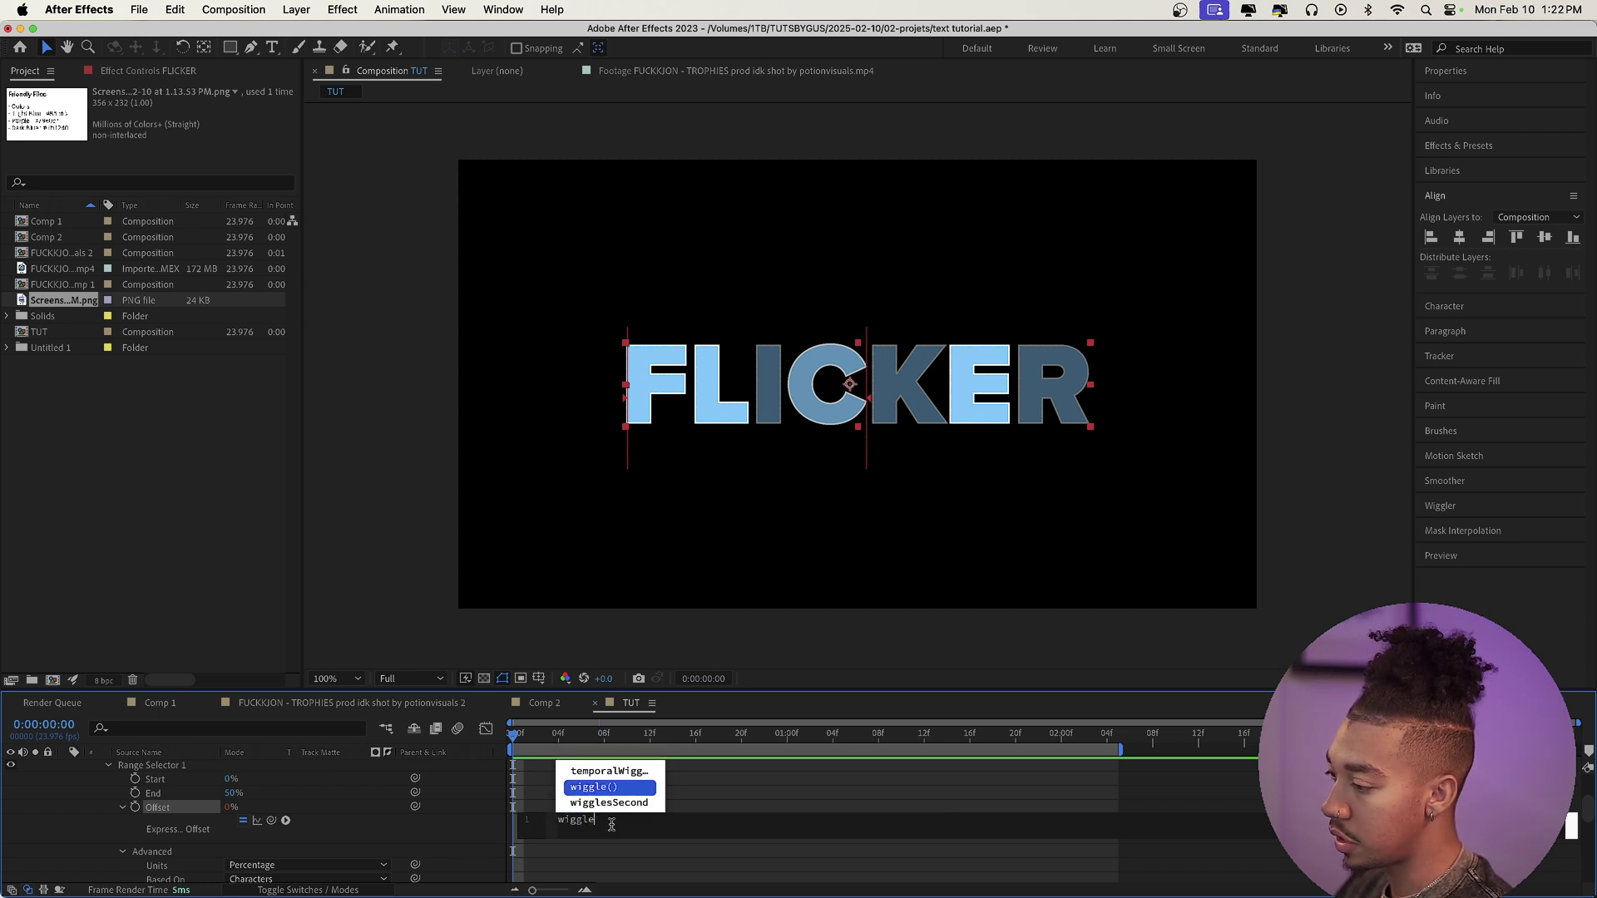
pyautogui.press('Return')
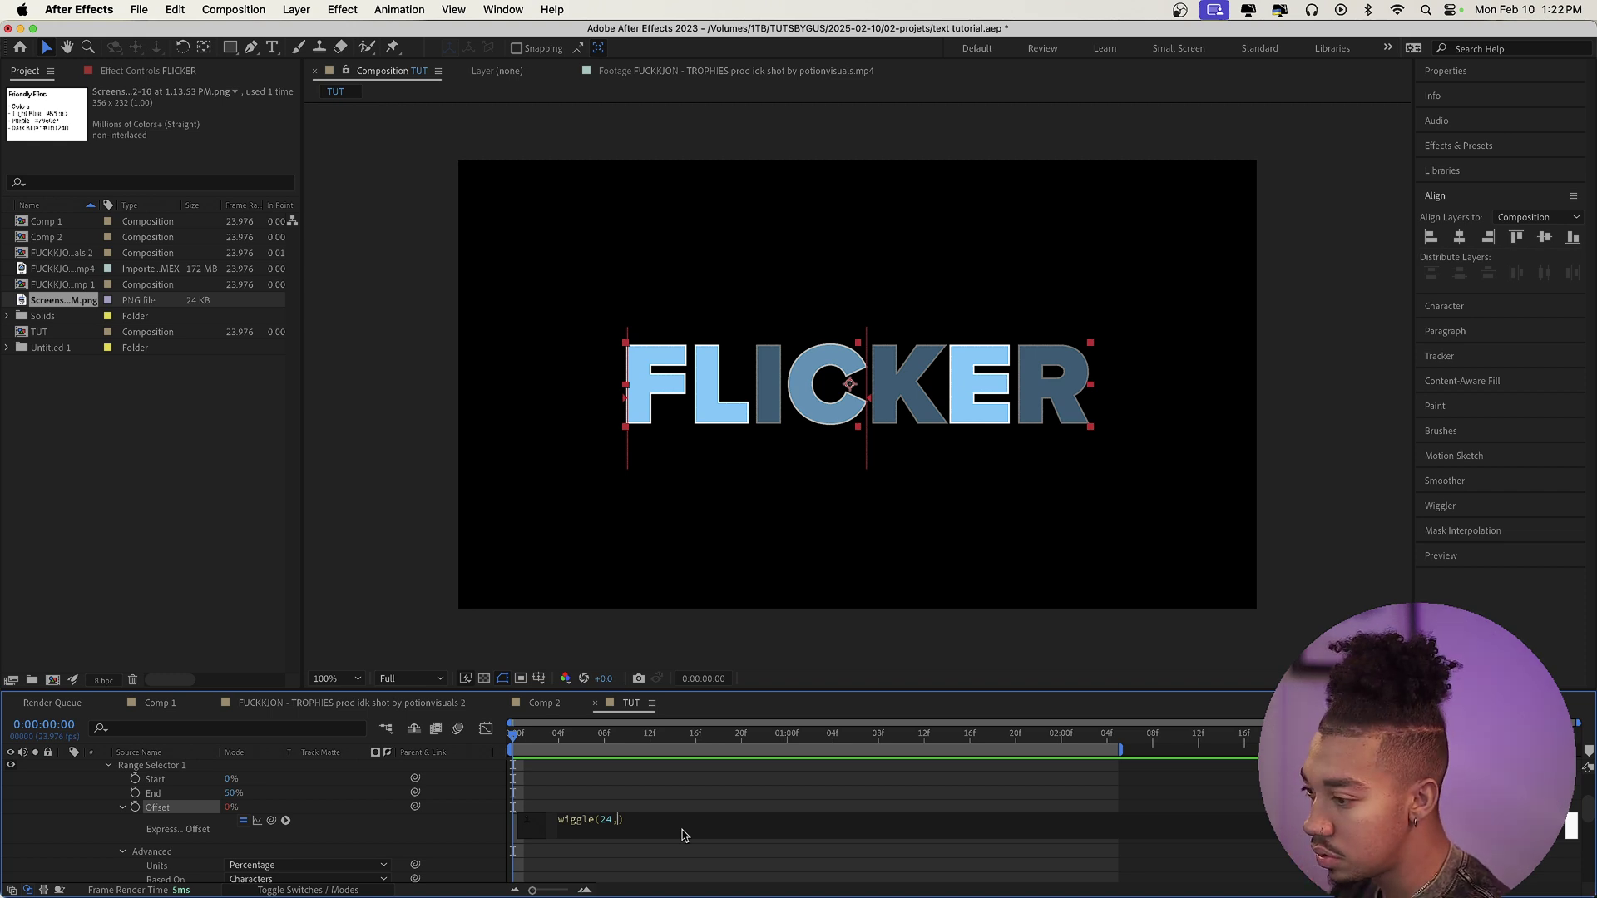
pyautogui.click(585, 792)
pyautogui.press('space')
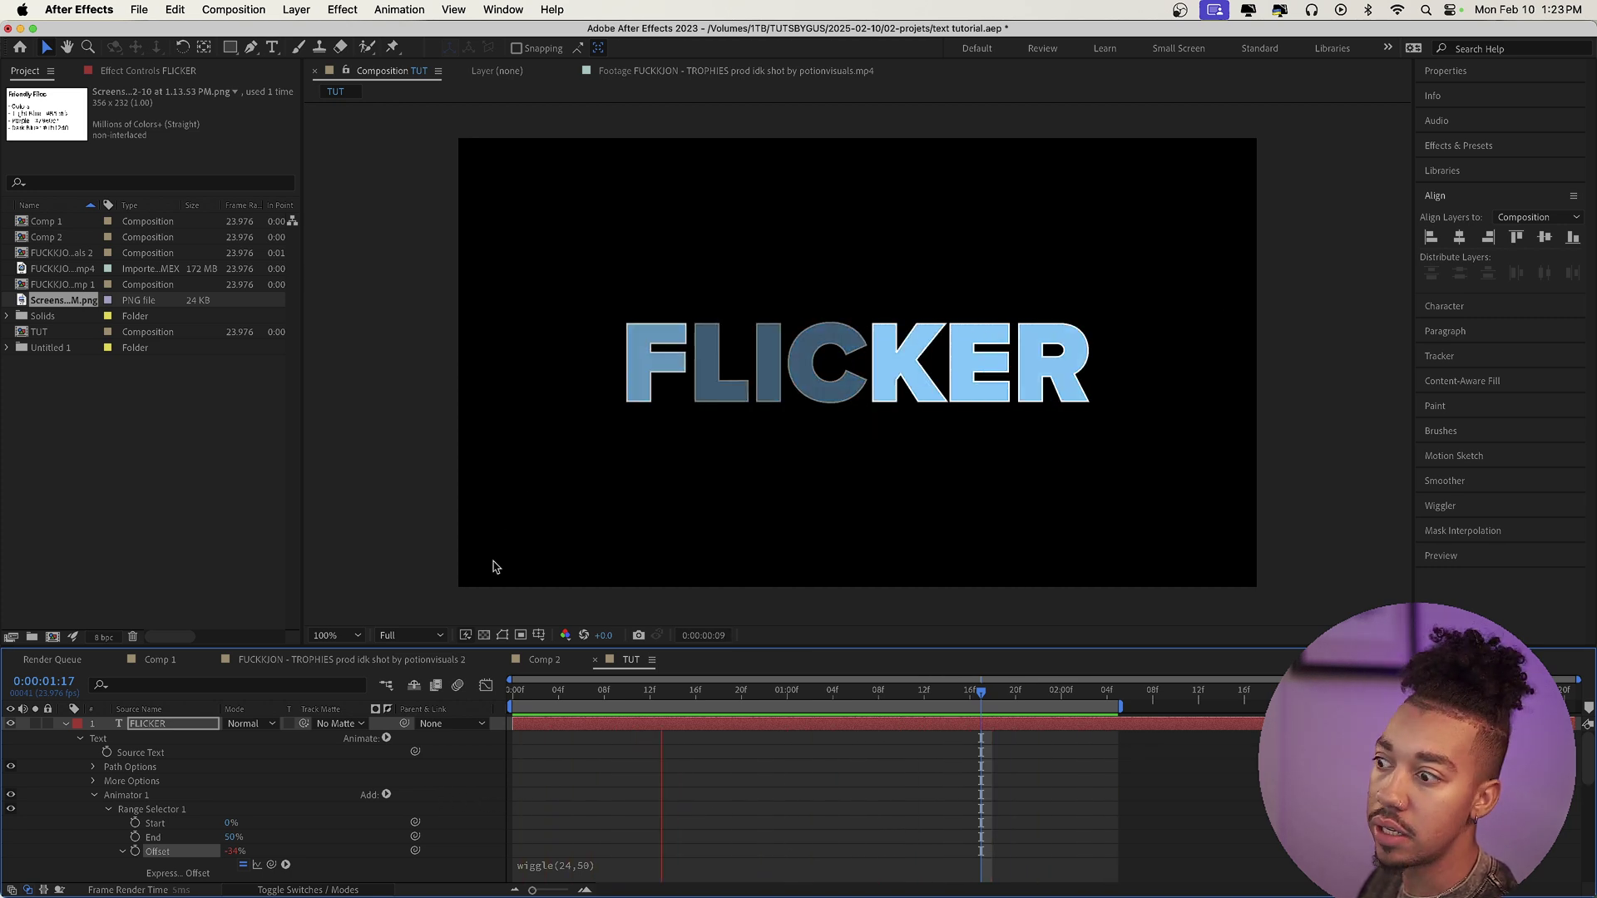
pyautogui.press('space')
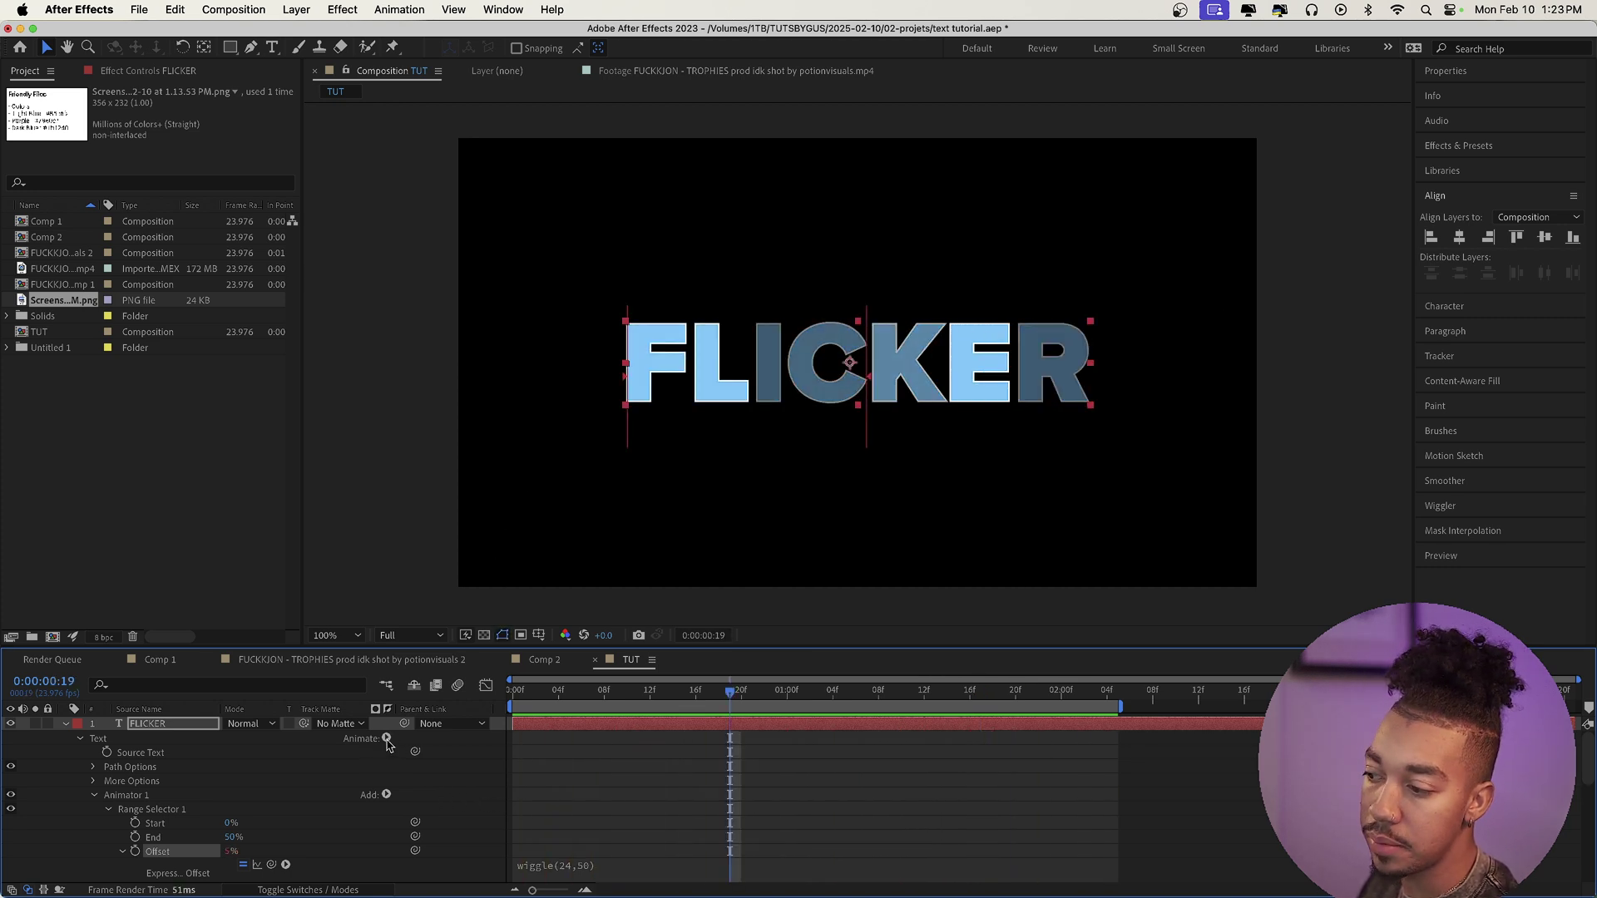
# Step: Add Fill Opacity at 29% to the FLICKER animator, preview it, and select the effects search text
pyautogui.click(386, 739)
pyautogui.moveTo(438, 712)
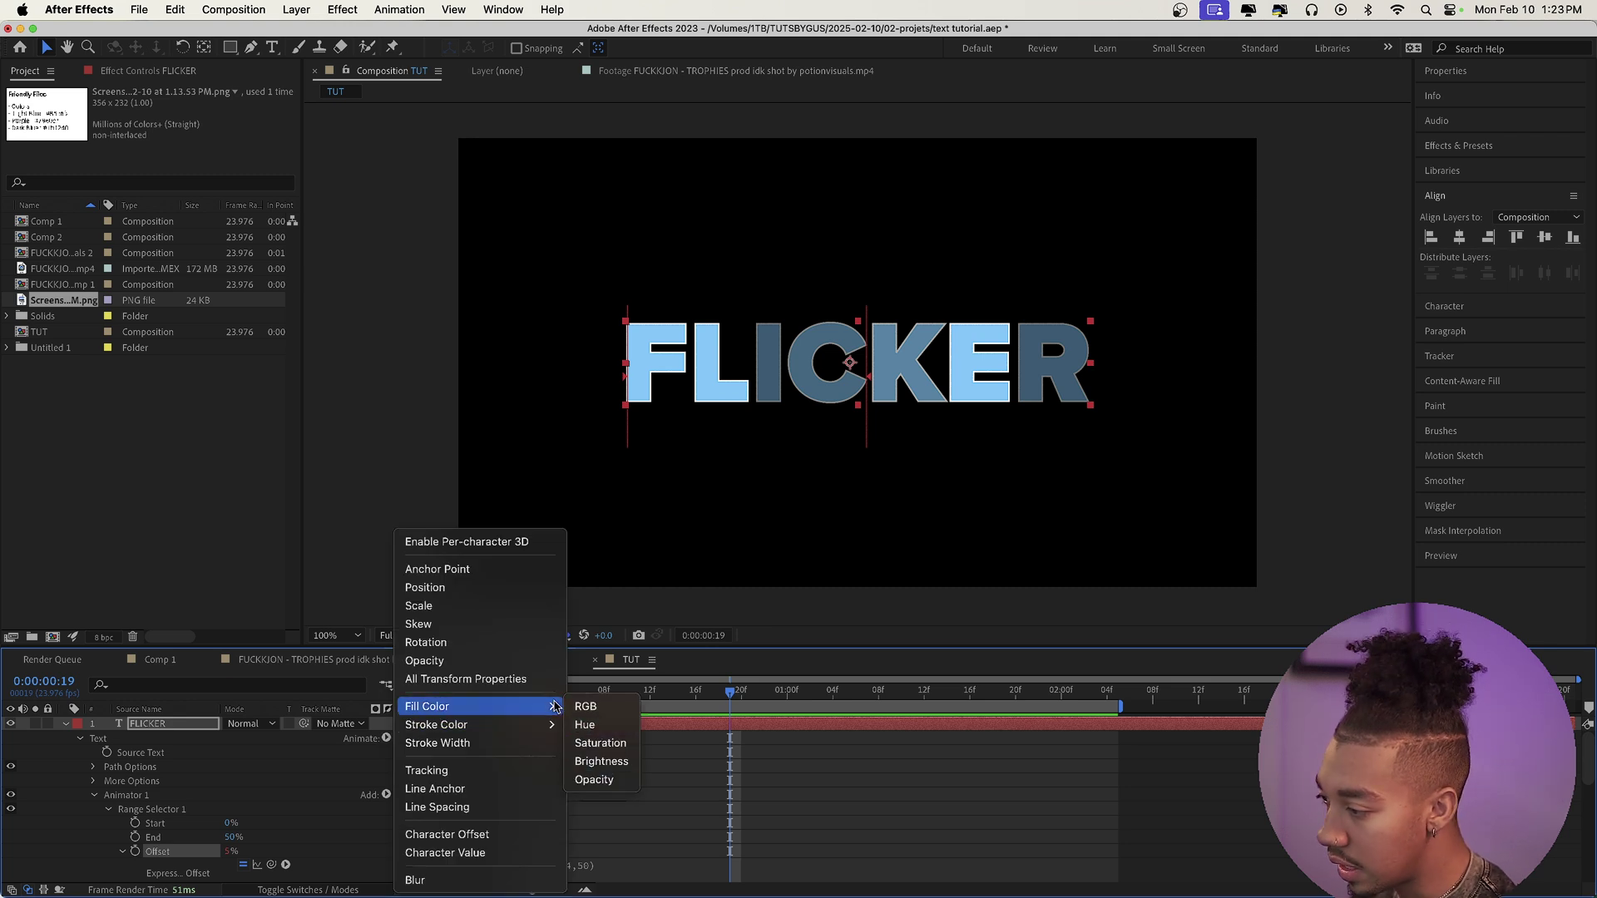
pyautogui.click(594, 780)
pyautogui.moveTo(233, 854); pyautogui.dragTo(229, 857)
pyautogui.click(915, 106)
pyautogui.press('space')
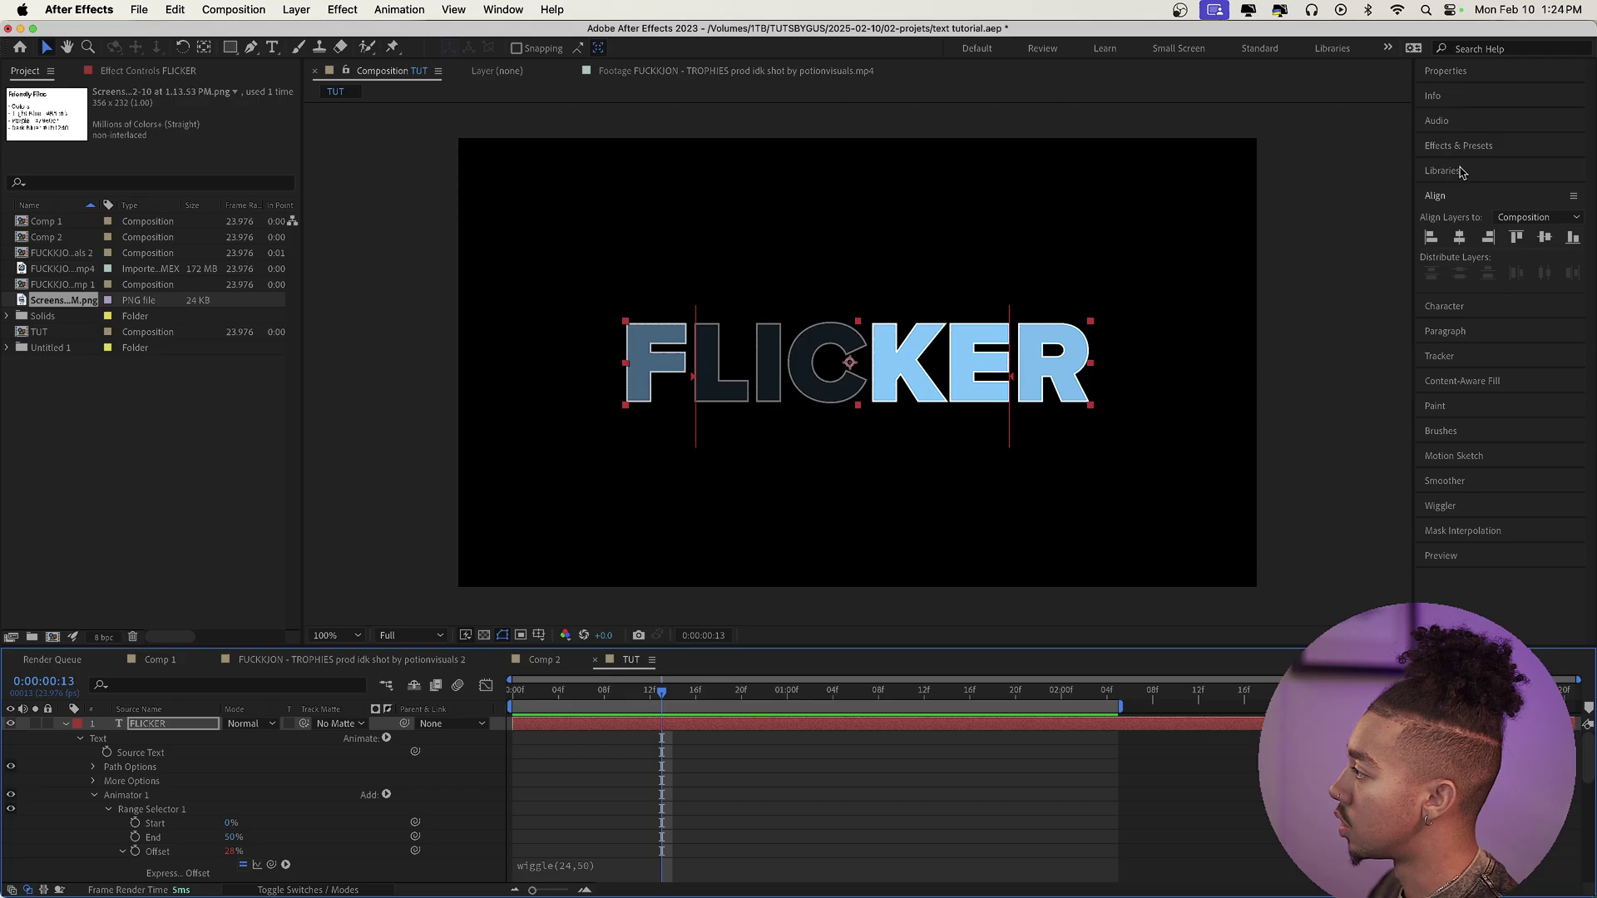
pyautogui.click(1463, 146)
pyautogui.click(1468, 168)
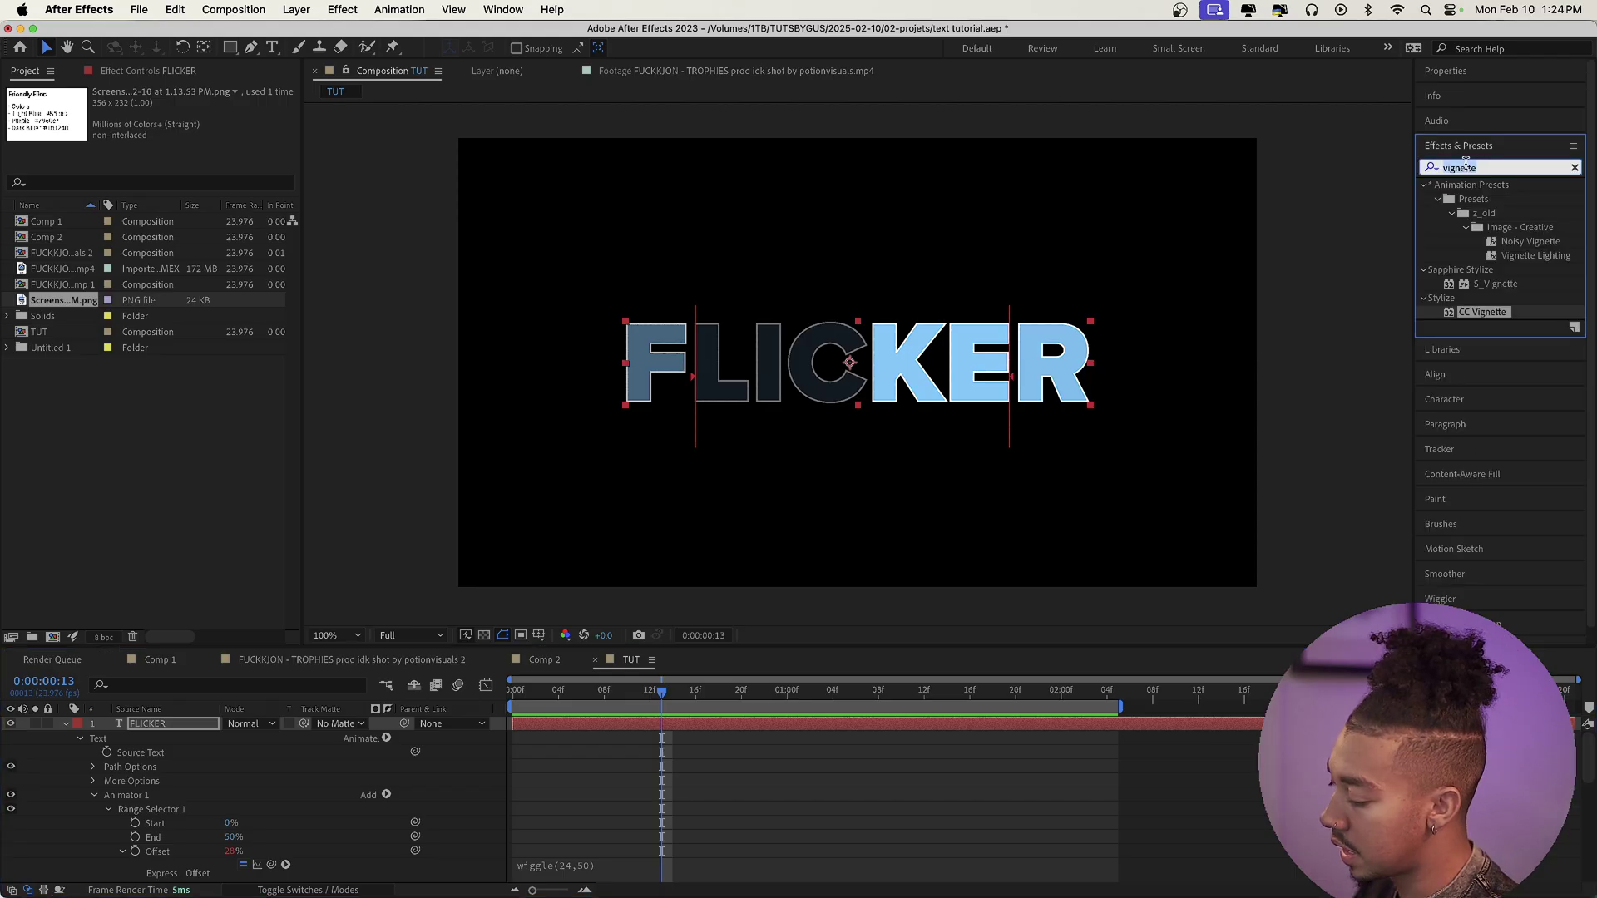
# Step: Apply Universe Glow (uni.Glow) to FLICKER with Intensity 0.6 and preview it
pyautogui.write('glow')
pyautogui.scroll(-5, 1562, 298)
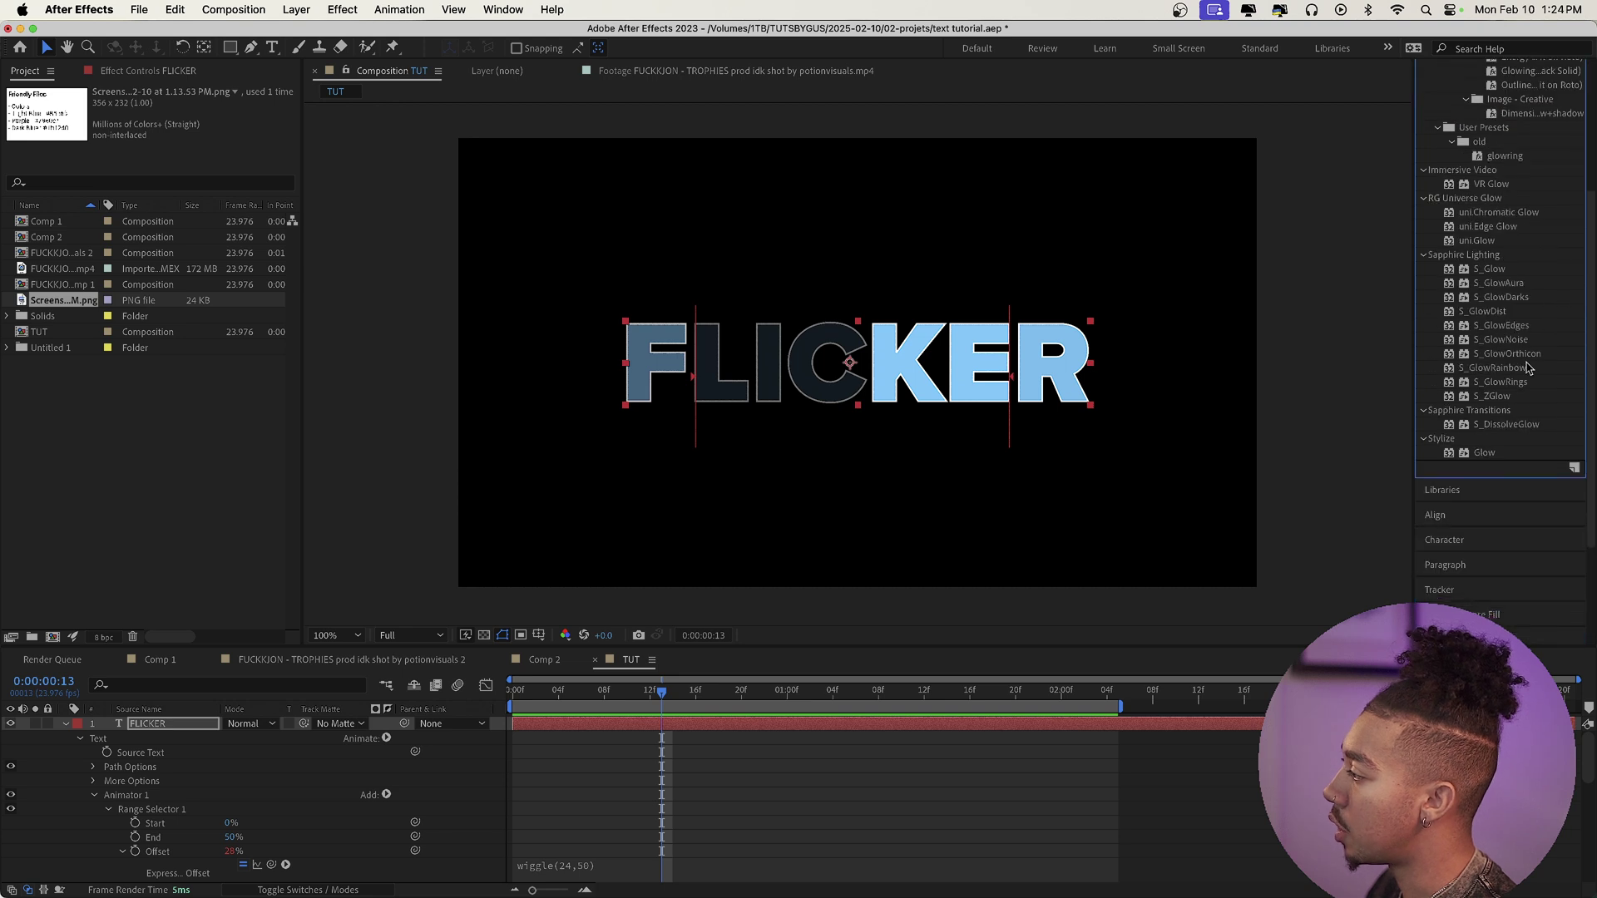
pyautogui.click(1486, 453)
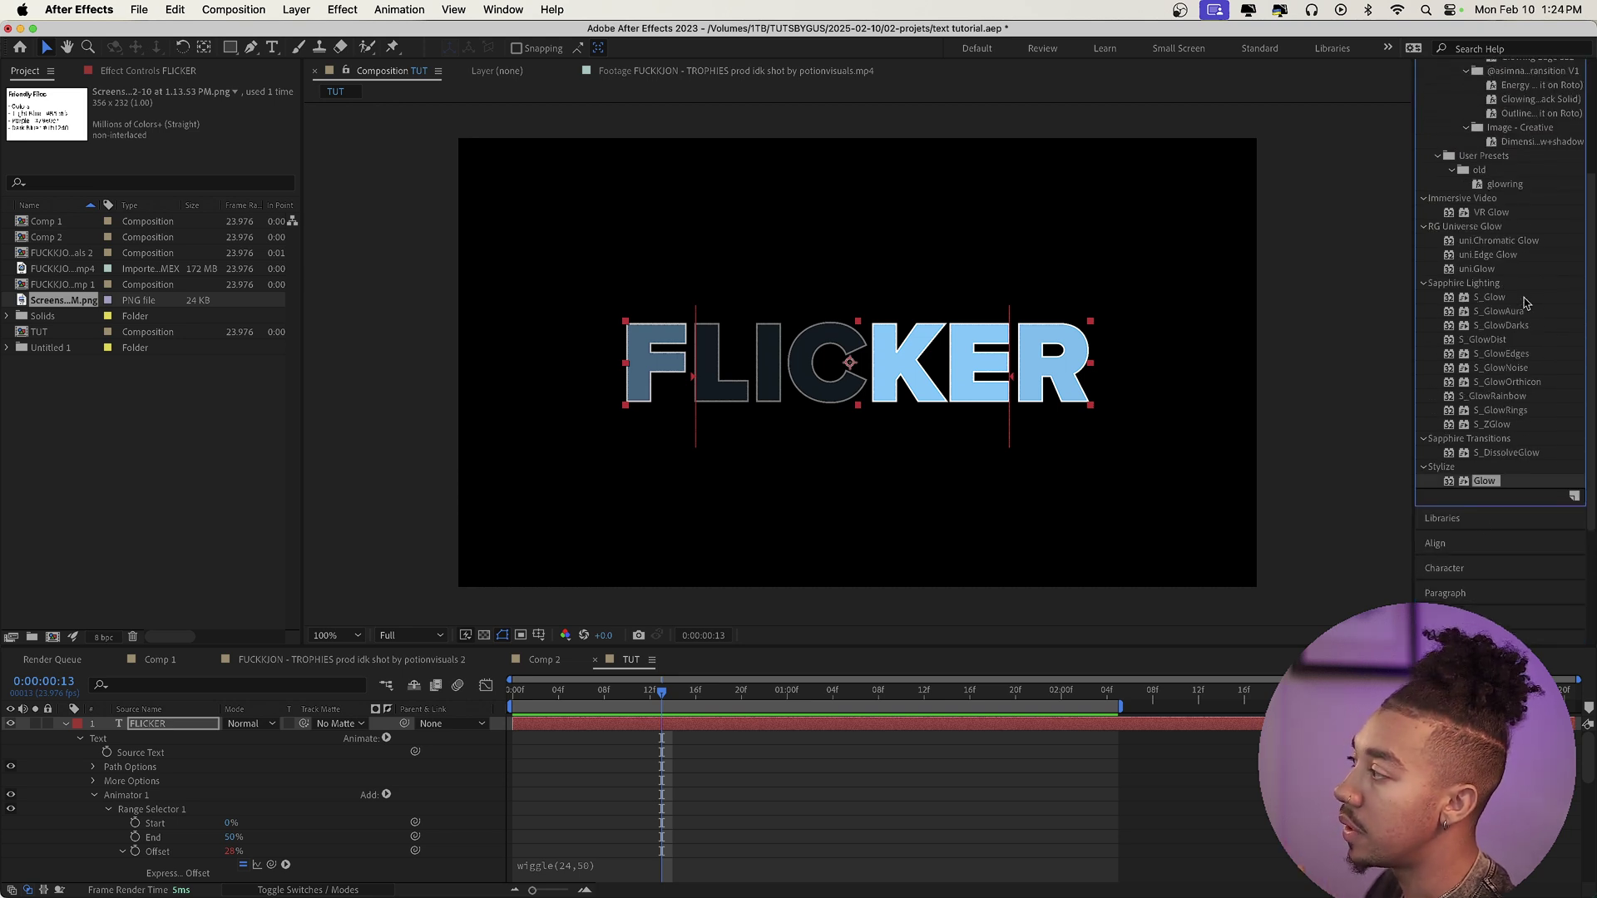
pyautogui.click(1479, 270)
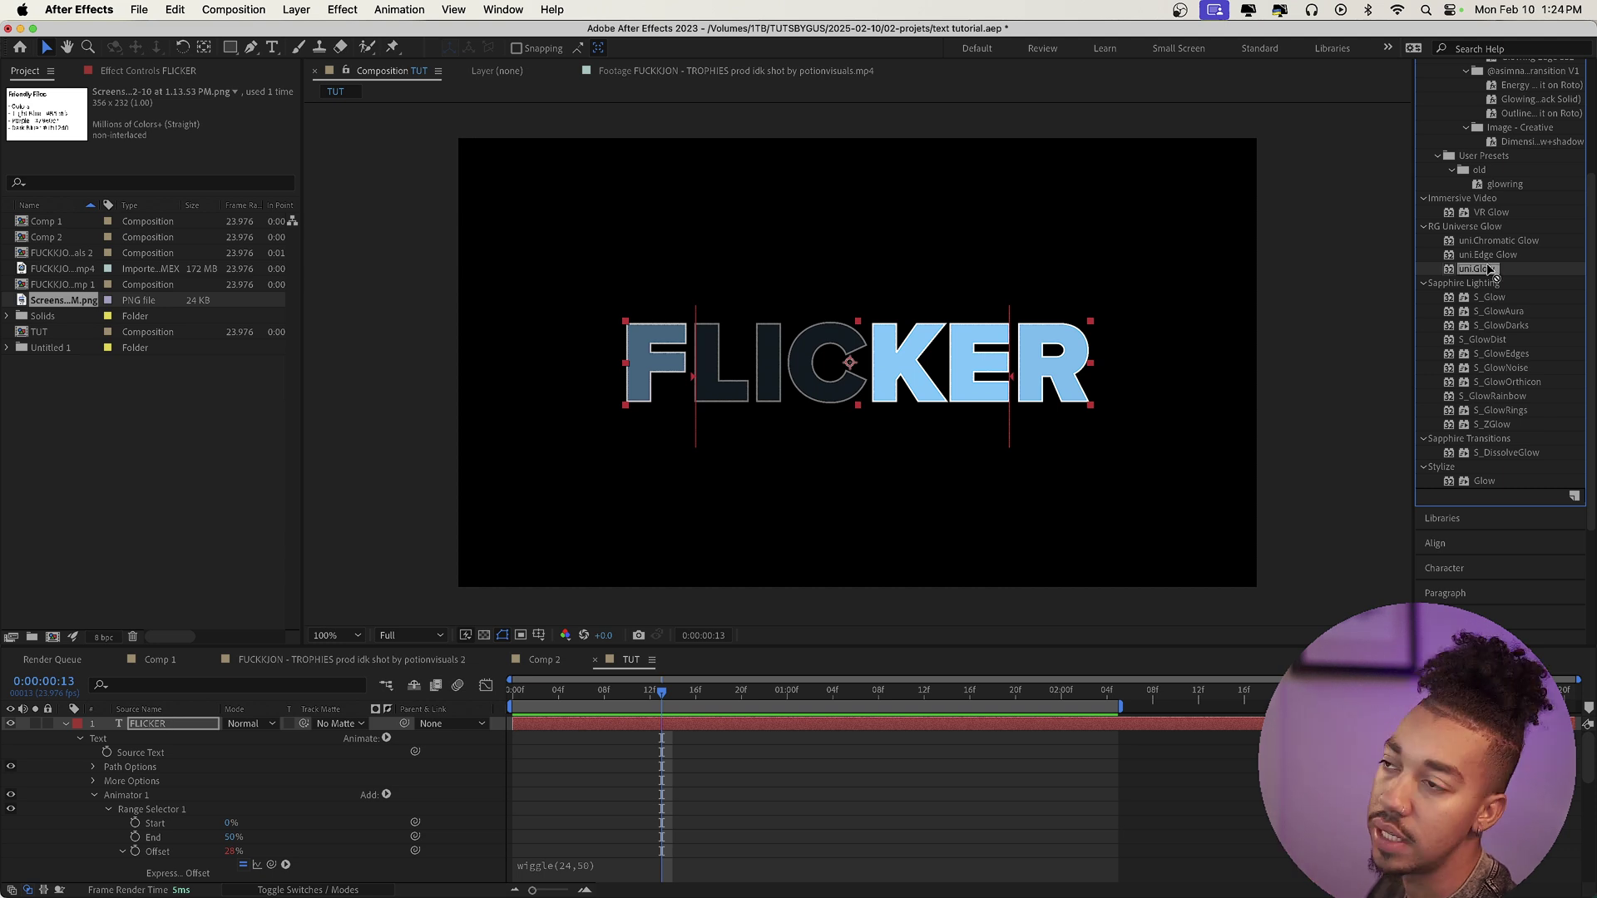
pyautogui.moveTo(1489, 270); pyautogui.dragTo(925, 410)
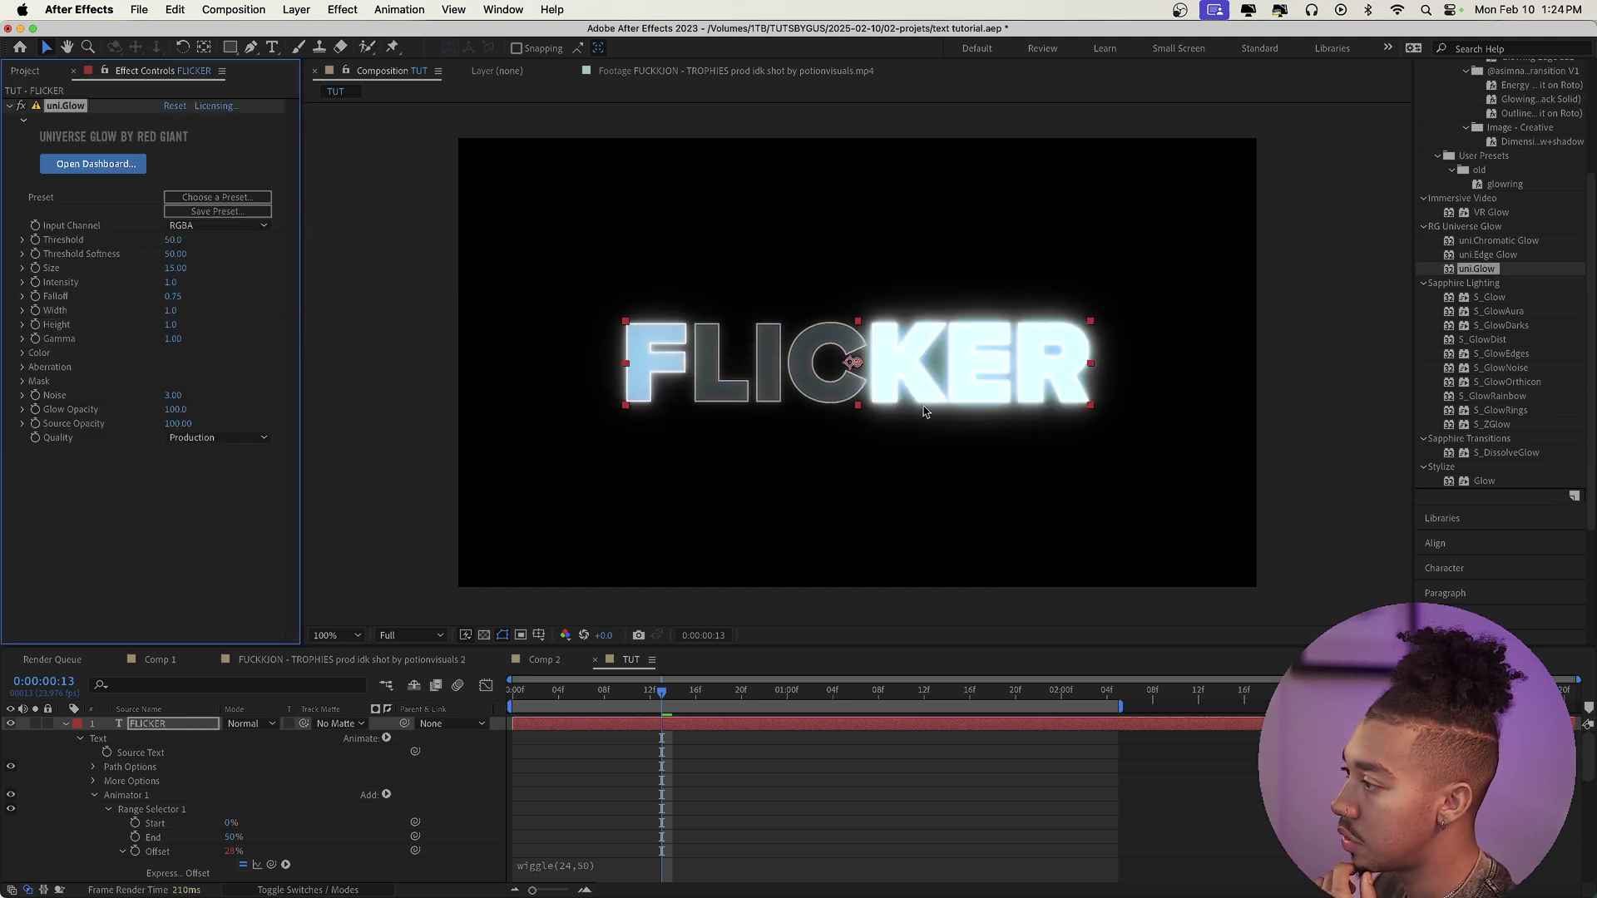
pyautogui.click(170, 283)
pyautogui.write('0.5')
pyautogui.press('Return')
pyautogui.click(172, 283)
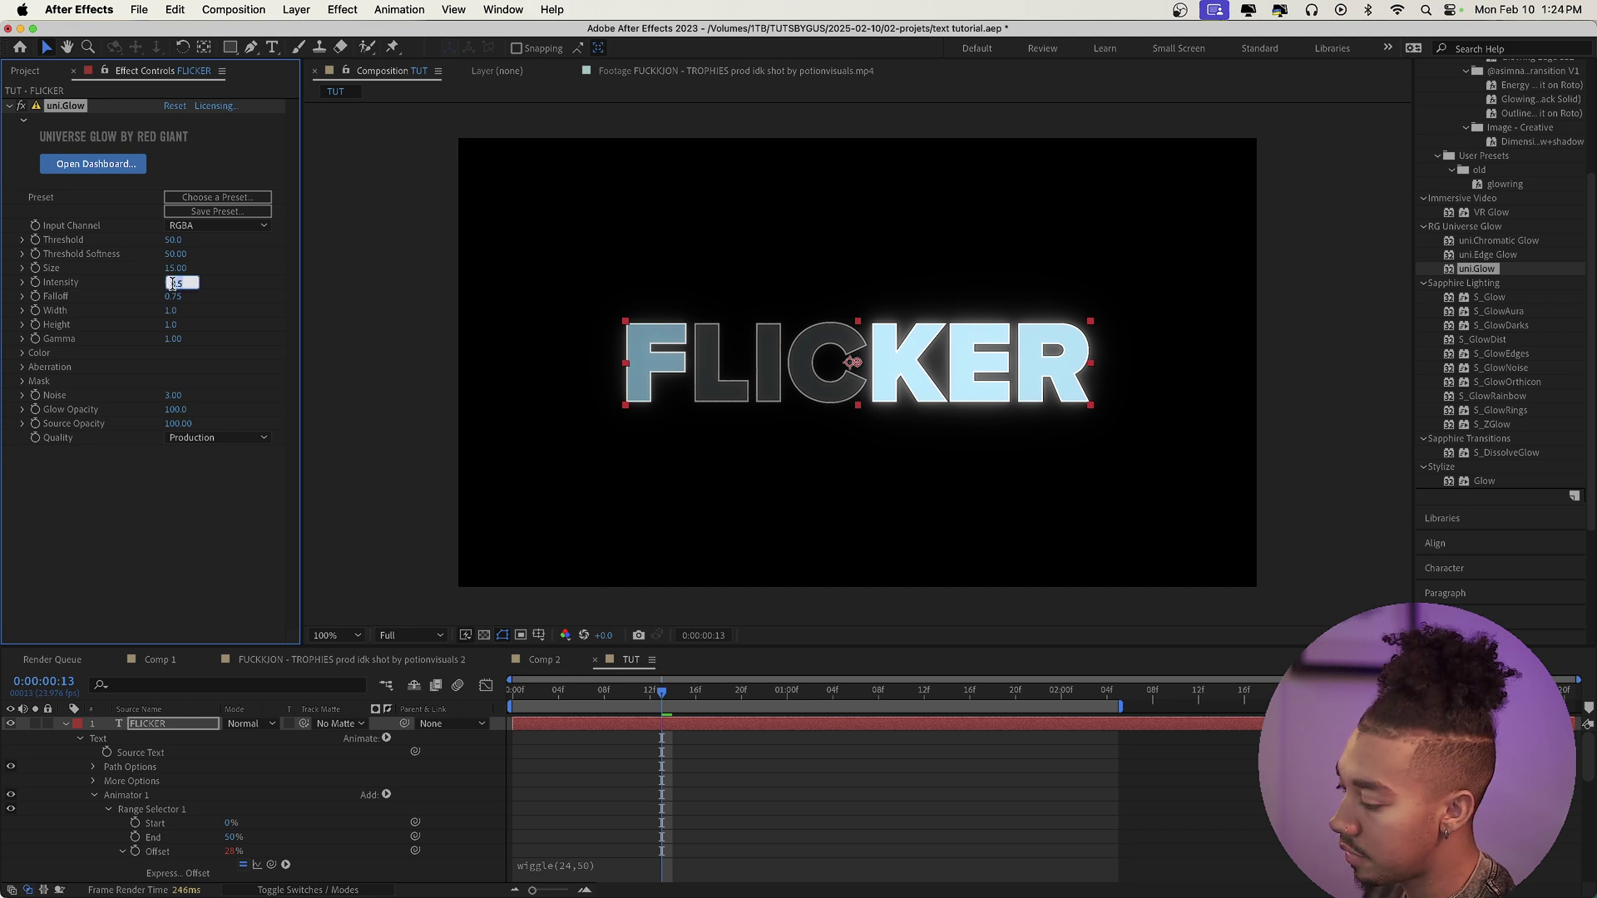
pyautogui.write('0.6')
pyautogui.press('Return')
pyautogui.press('space')
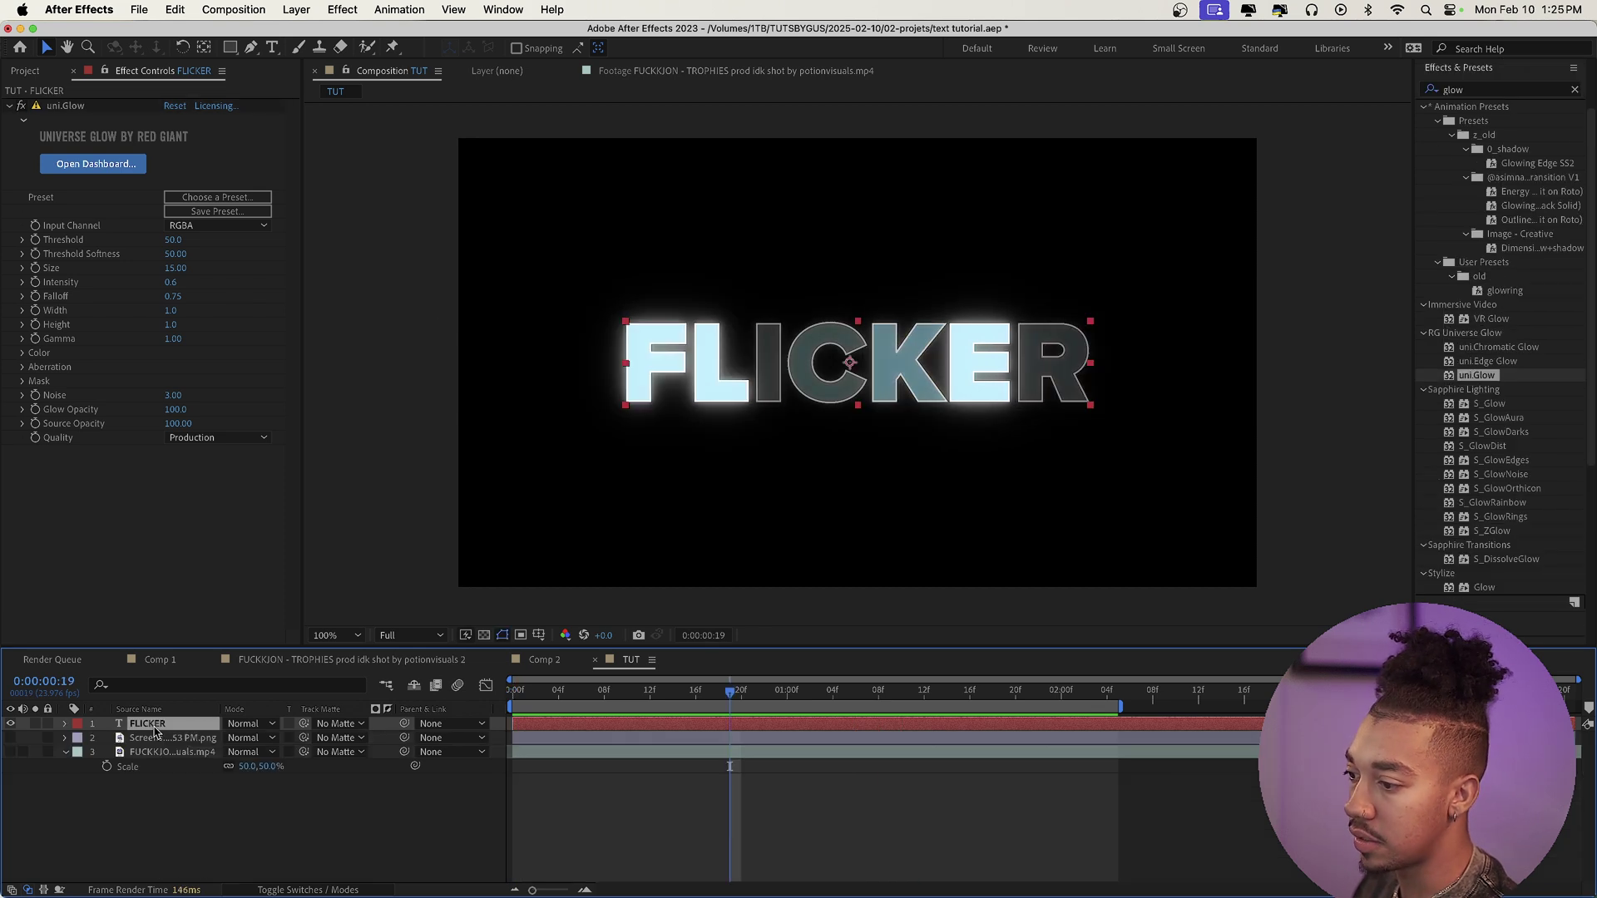
# Step: Duplicate FLICKER twice and rename the first copy FLICKER MIDDLE
pyautogui.press('super+d')
pyautogui.press('super+d')
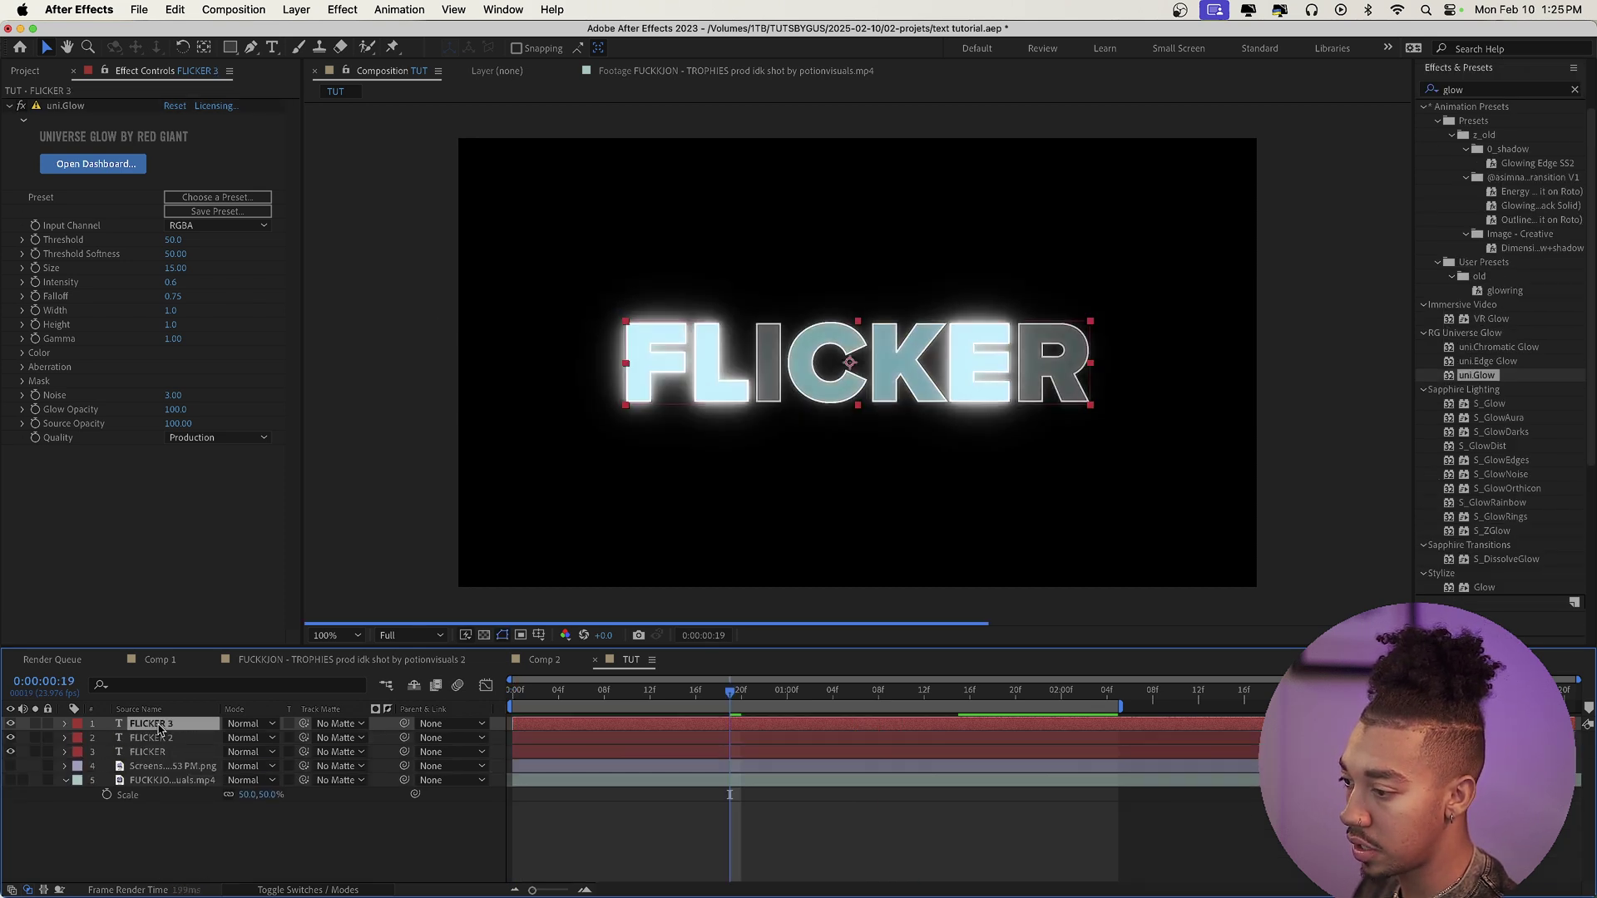
pyautogui.click(179, 739)
pyautogui.press('Return')
pyautogui.press('Right')
pyautogui.press('BackSpace')
pyautogui.press('BackSpace')
pyautogui.write('MIDDLE')
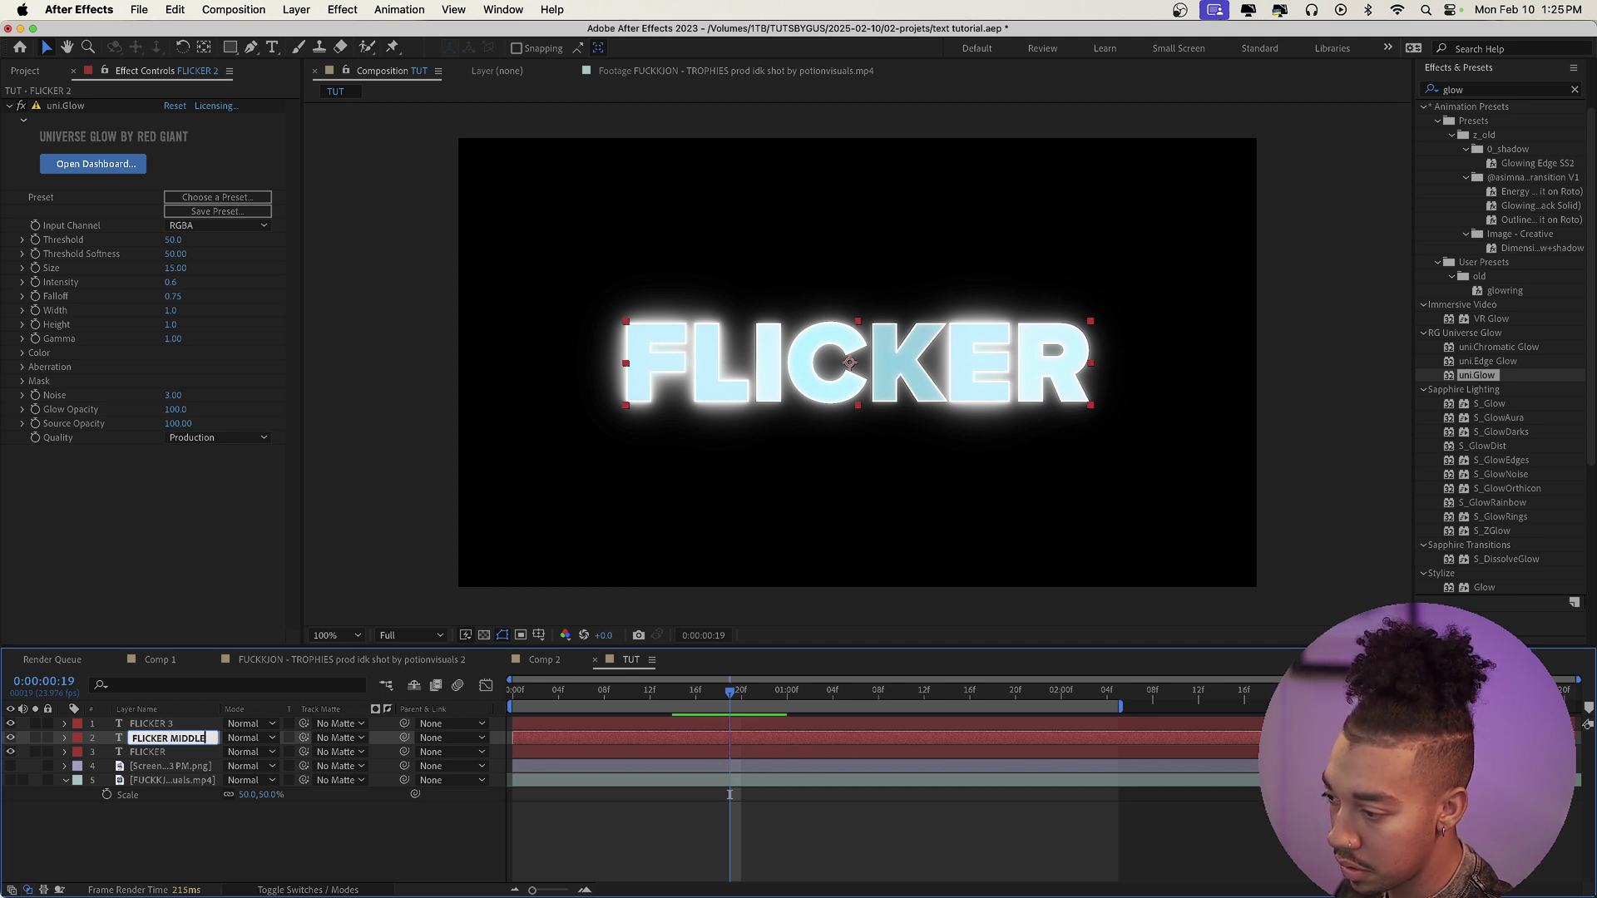
pyautogui.press('Return')
# Step: Rename the FLICKER 3 layer to FLICKER TOP
pyautogui.press('super+Up')
pyautogui.press('Return')
pyautogui.press('Right')
pyautogui.press('BackSpace')
pyautogui.write('T')
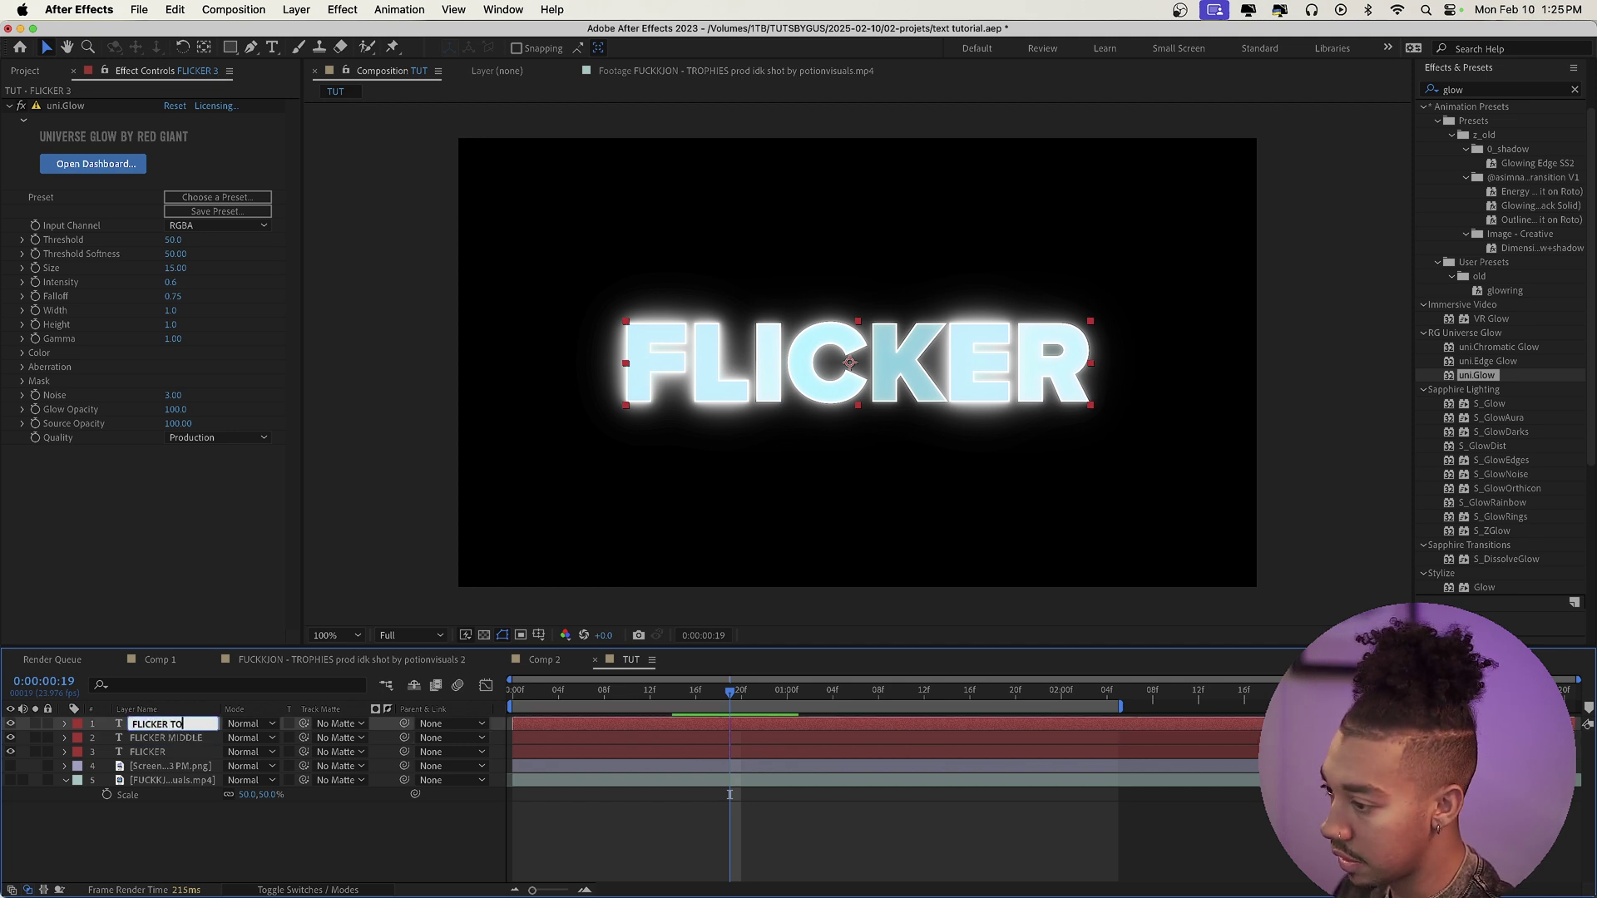
pyautogui.write('OP')
pyautogui.press('Return')
# Step: Rename the original layer FLICKER DOWN and start adjusting its vertical position
pyautogui.press('super+Down')
pyautogui.press('super+Down')
pyautogui.press('Return')
pyautogui.press('Right')
pyautogui.write('DOWN')
pyautogui.press('Return')
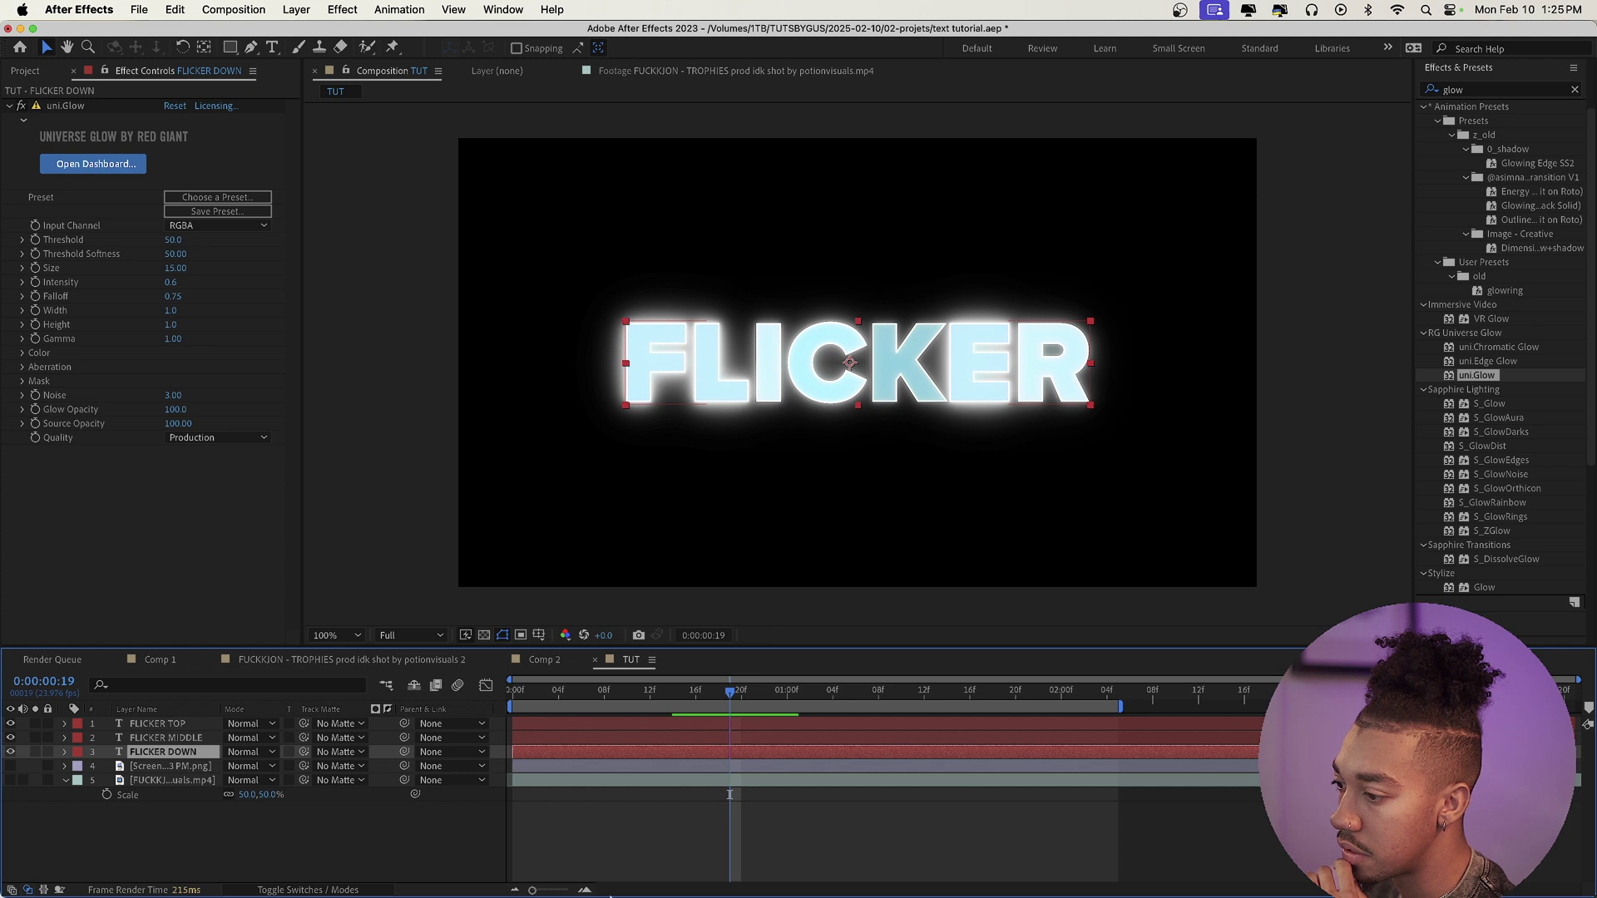
pyautogui.press('p')
pyautogui.moveTo(260, 766); pyautogui.dragTo(909, 639)
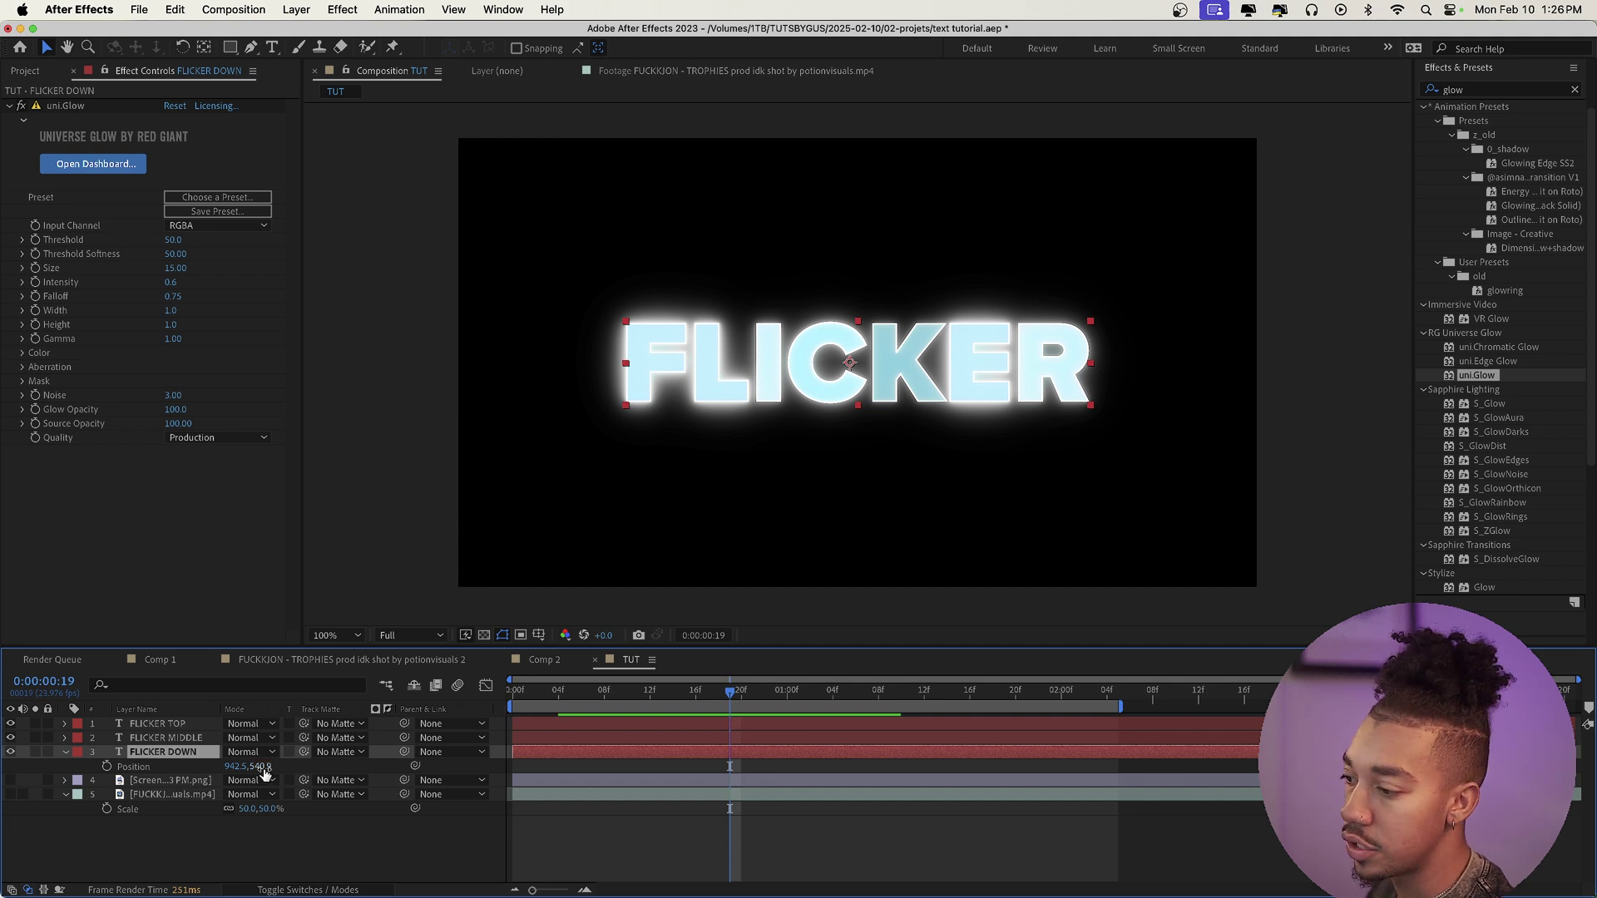
# Step: Set FLICKER DOWN's Position Y to 840
pyautogui.click(262, 767)
pyautogui.write('540.')
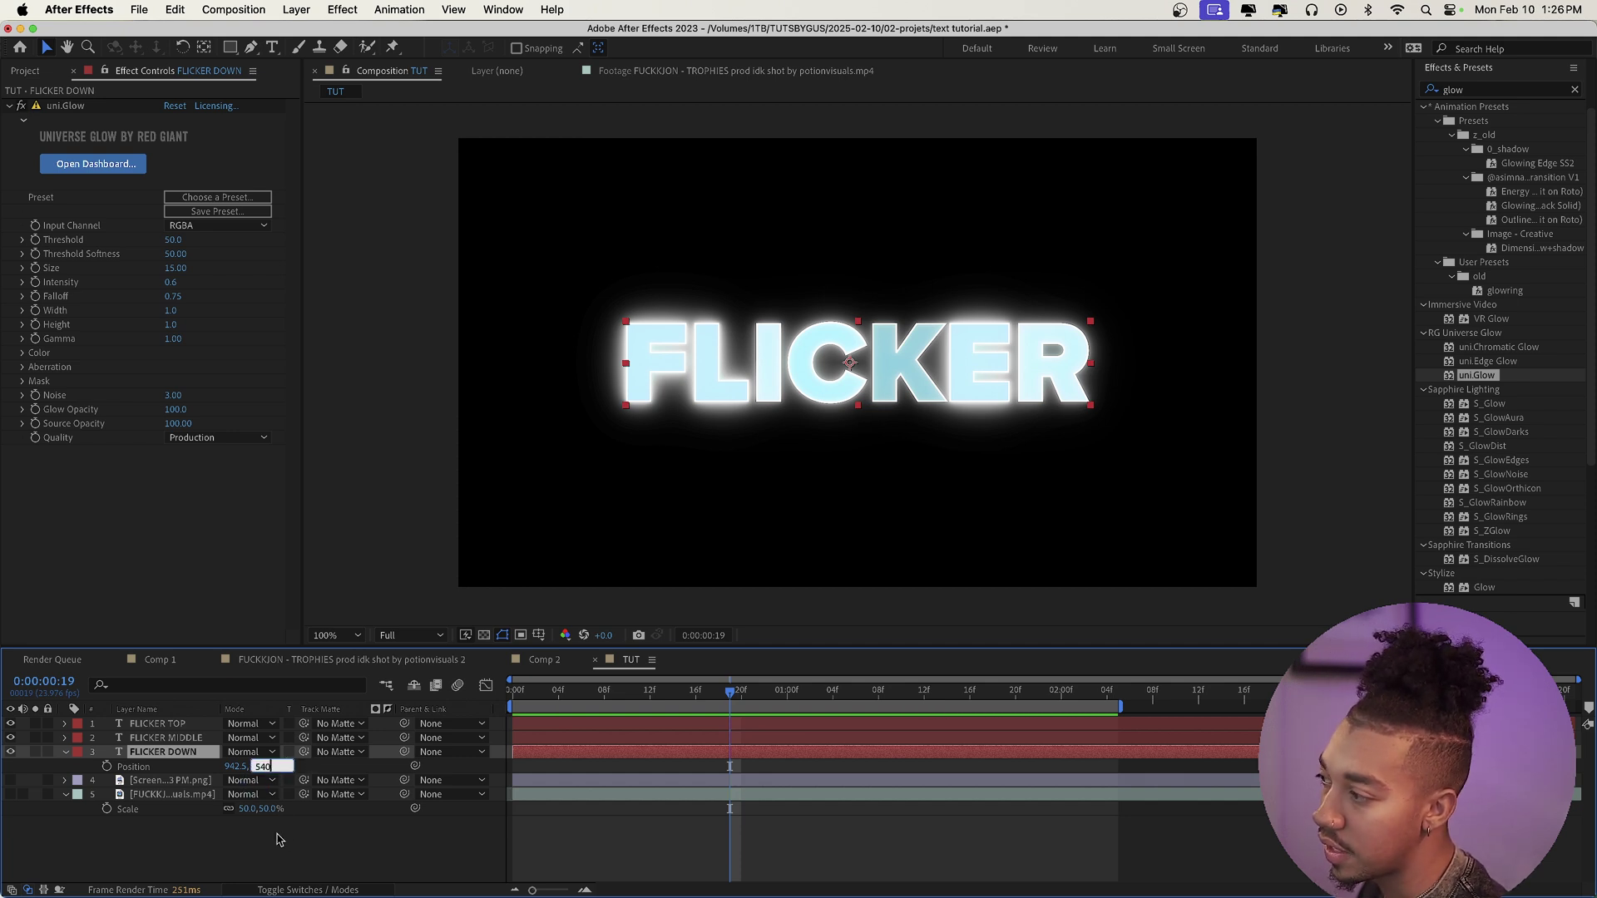
pyautogui.click(279, 840)
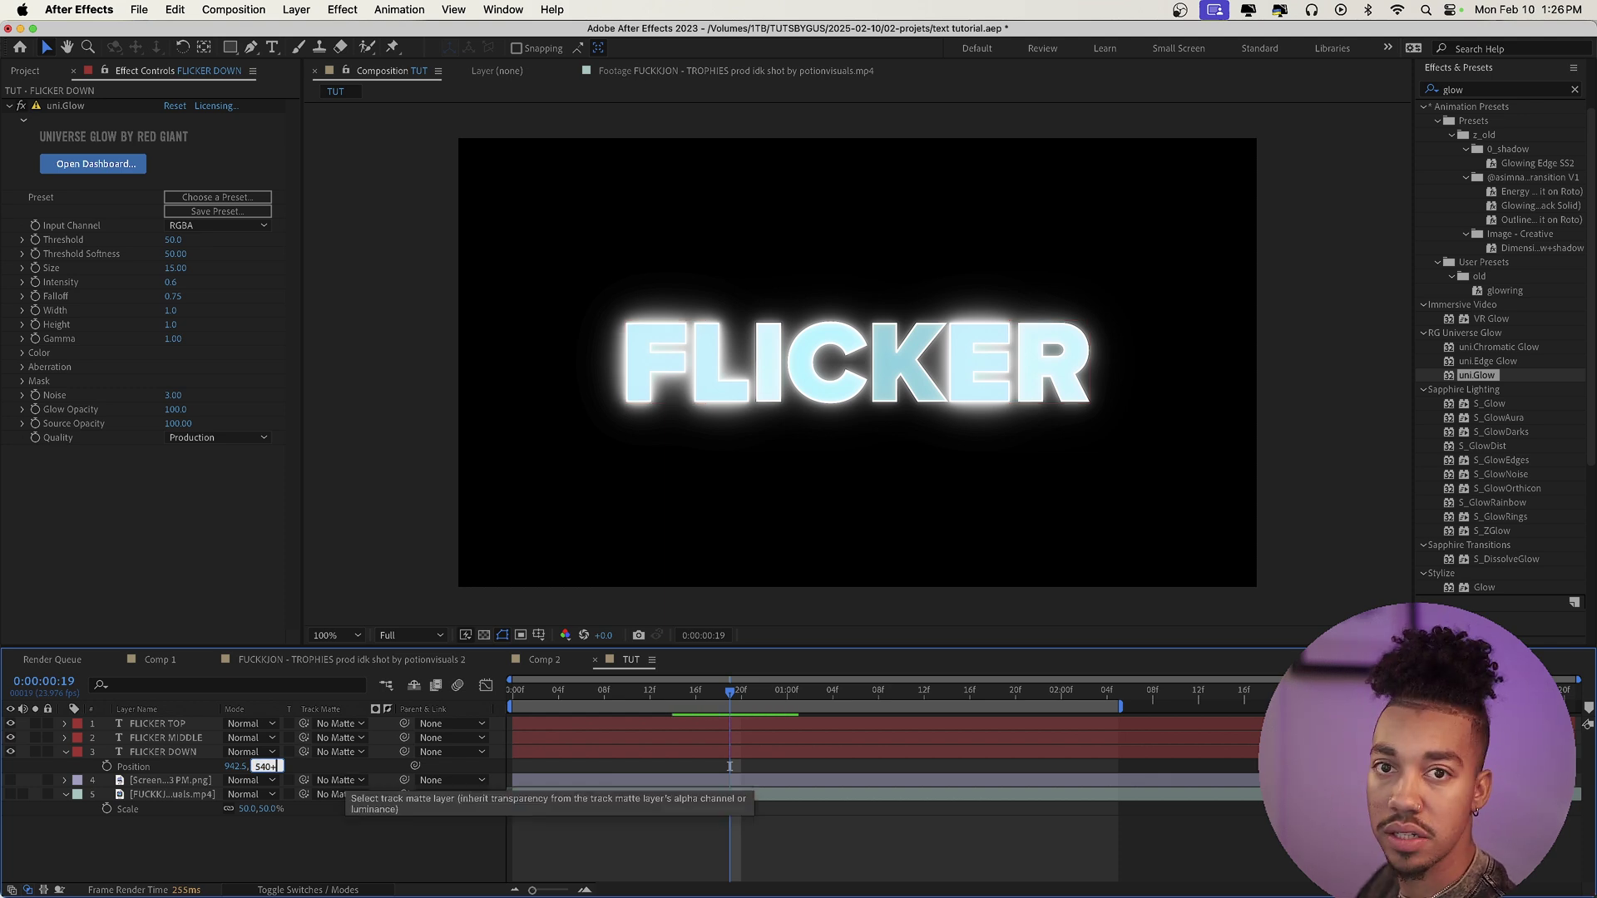
pyautogui.press('Return')
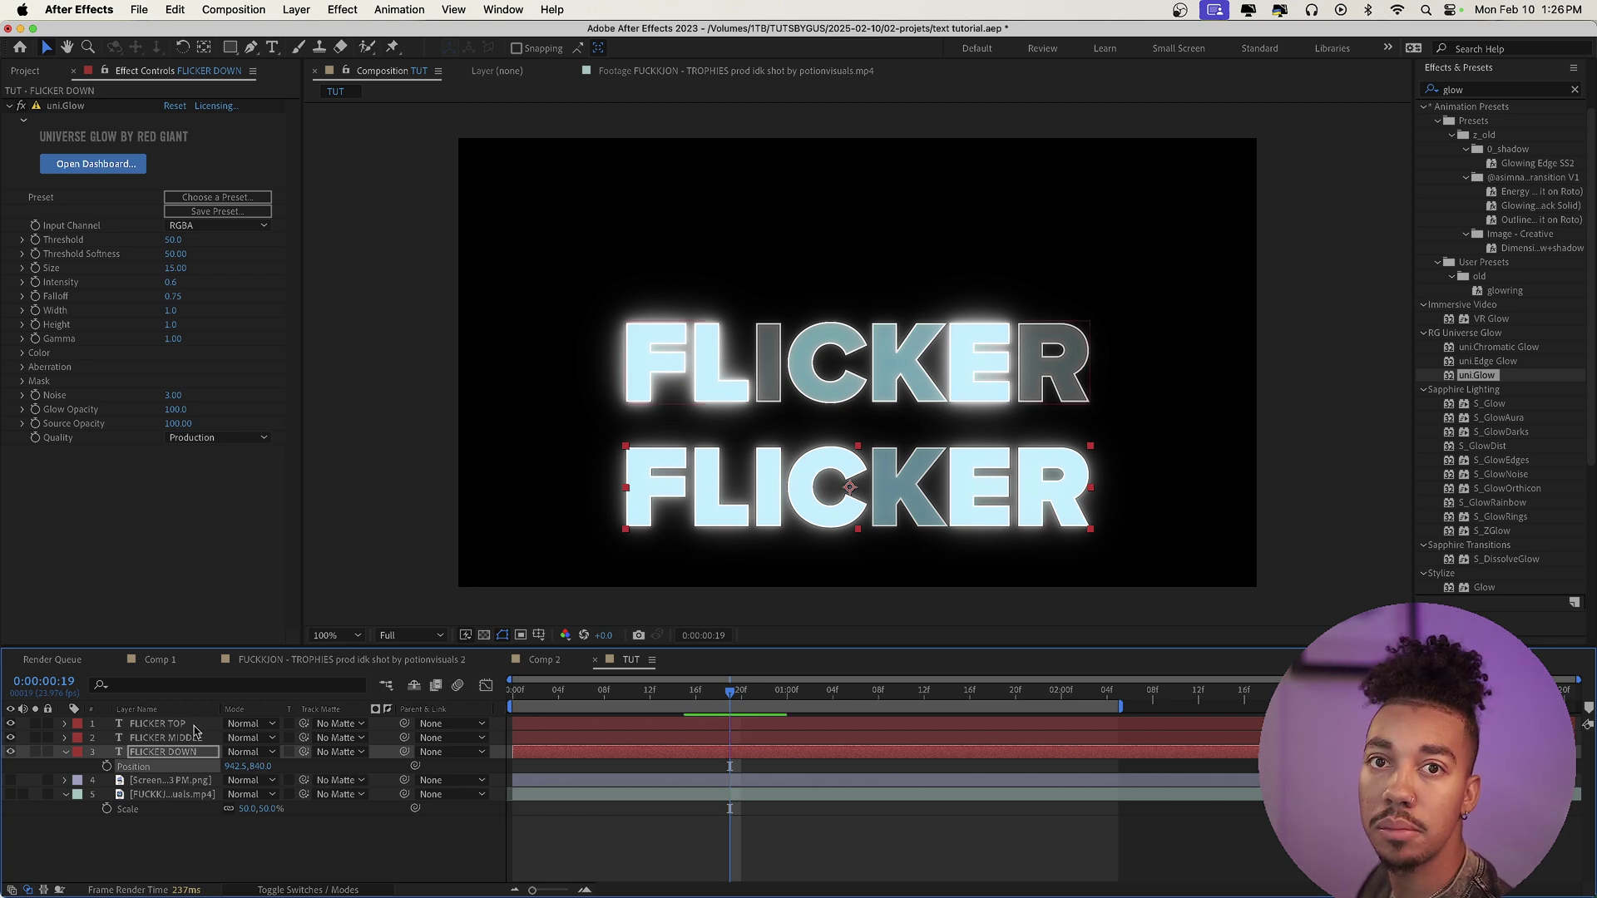
# Step: Set FLICKER TOP's Position Y to 240 by entering 540-300
pyautogui.click(194, 727)
pyautogui.press('p')
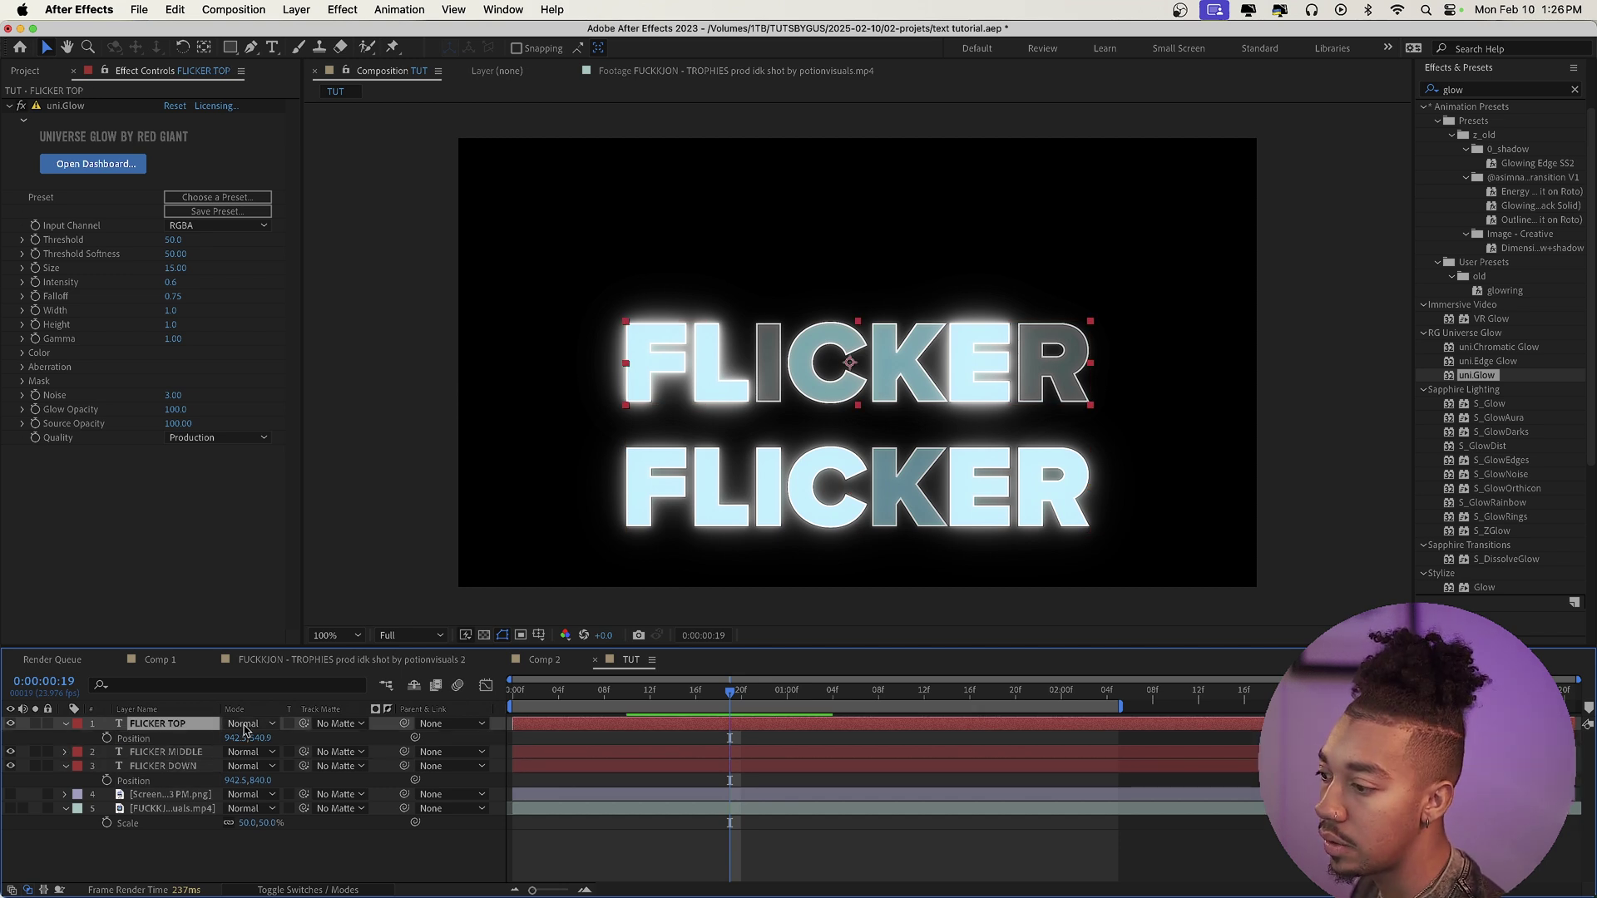
pyautogui.click(274, 738)
pyautogui.write('540')
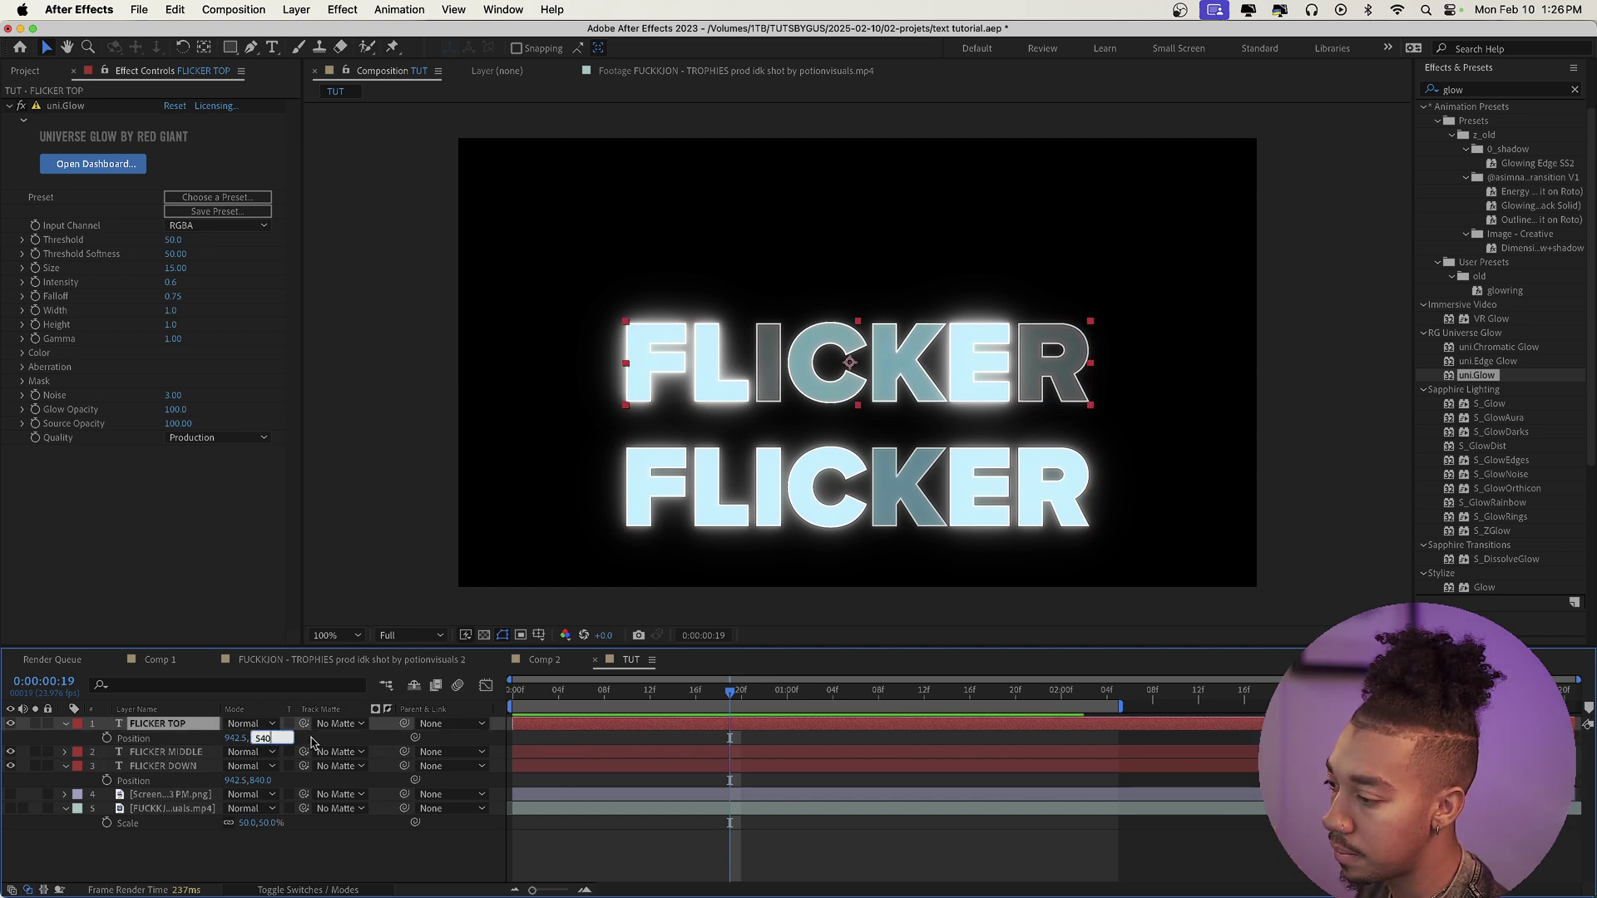
pyautogui.doubleClick(278, 738)
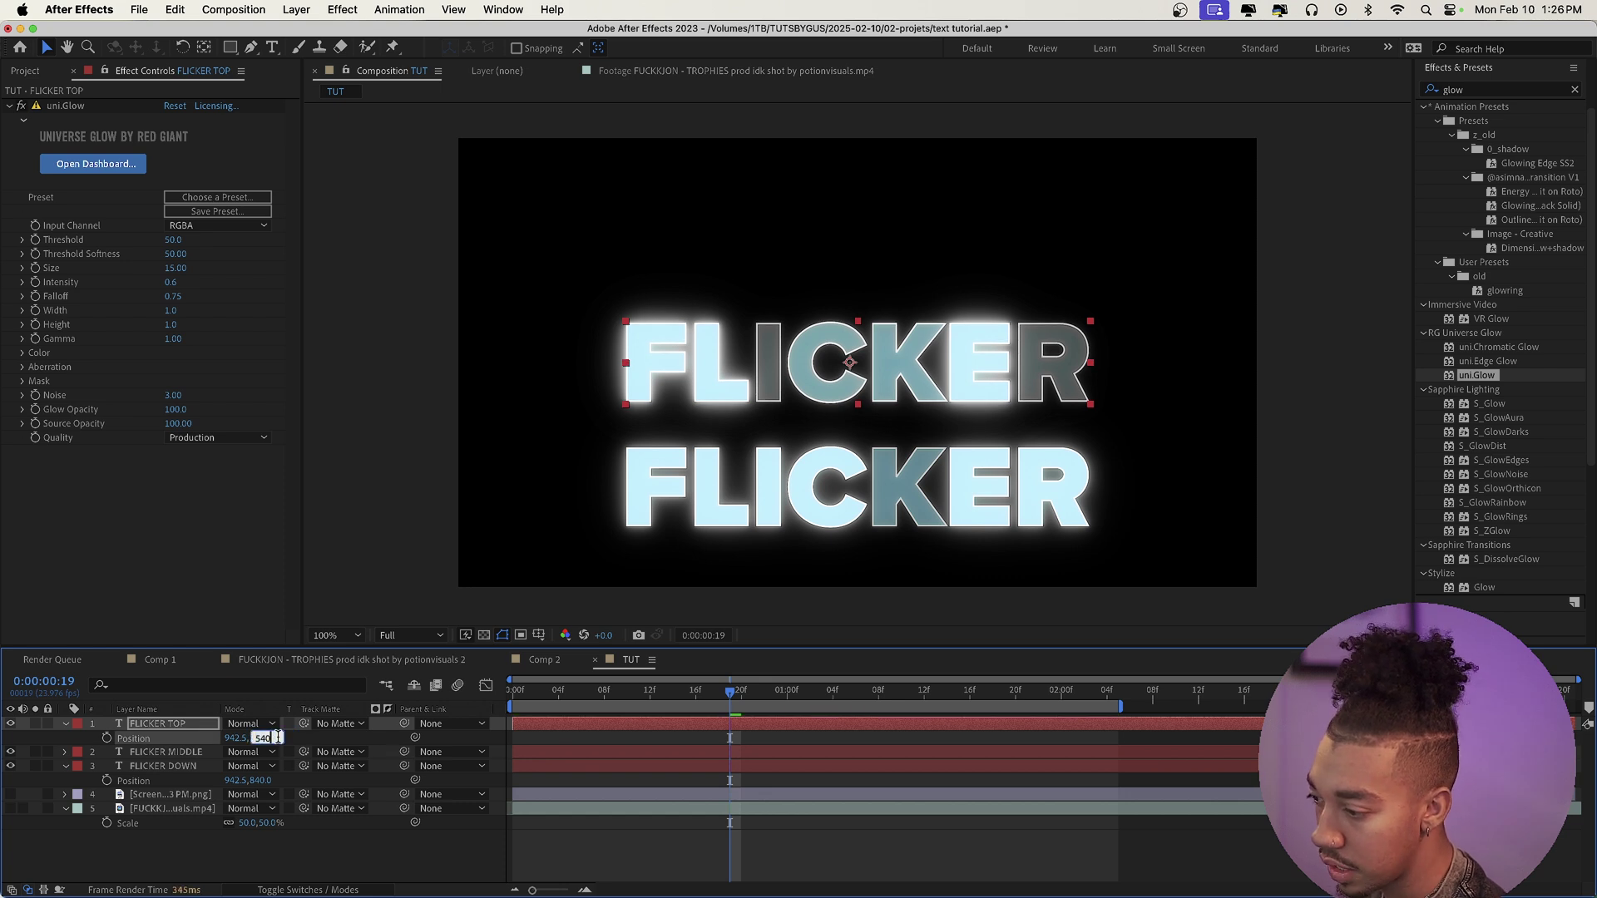
pyautogui.write('-300')
pyautogui.press('Return')
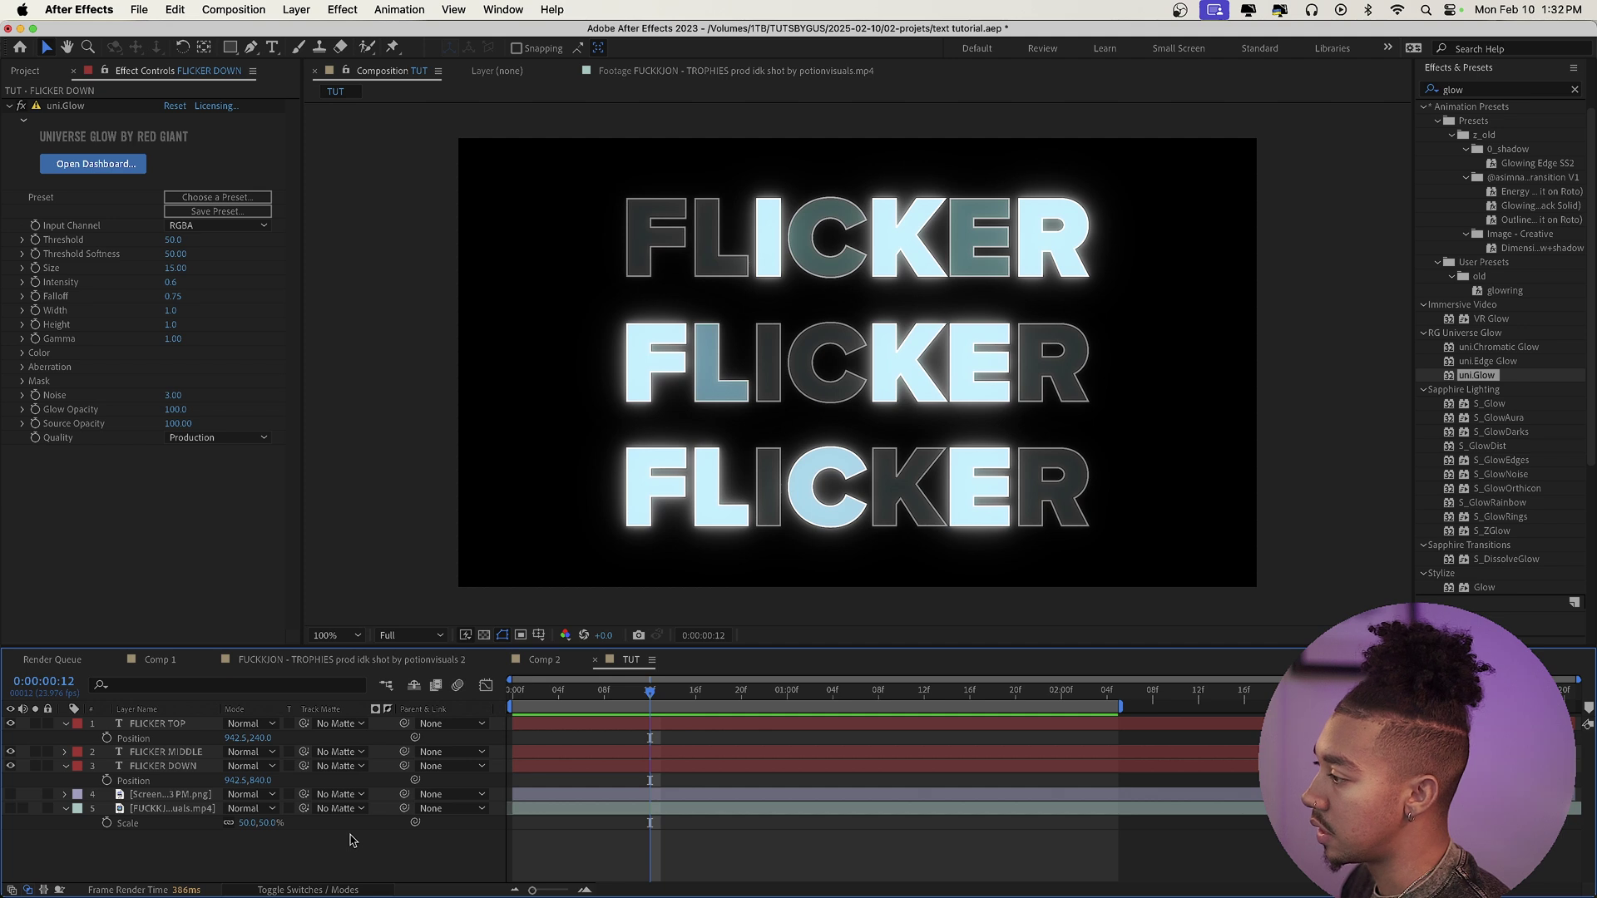
pyautogui.press('super+y')
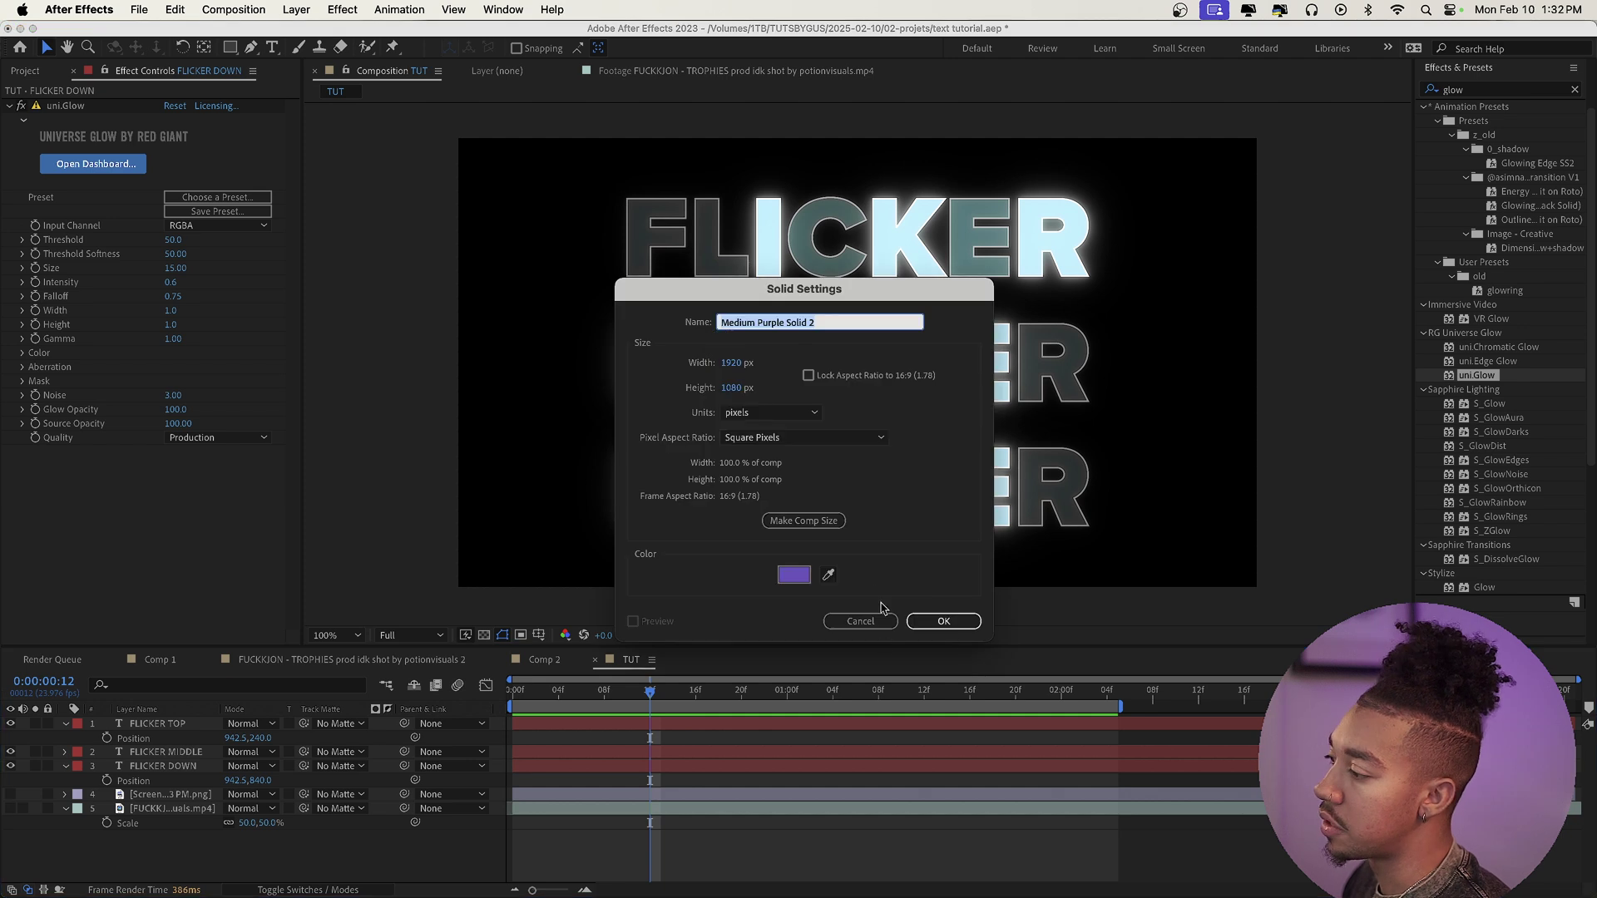
# Step: Create a purple solid named BG below the FLICKER layers, then select all three FLICKER layers
pyautogui.click(800, 583)
pyautogui.press('Return')
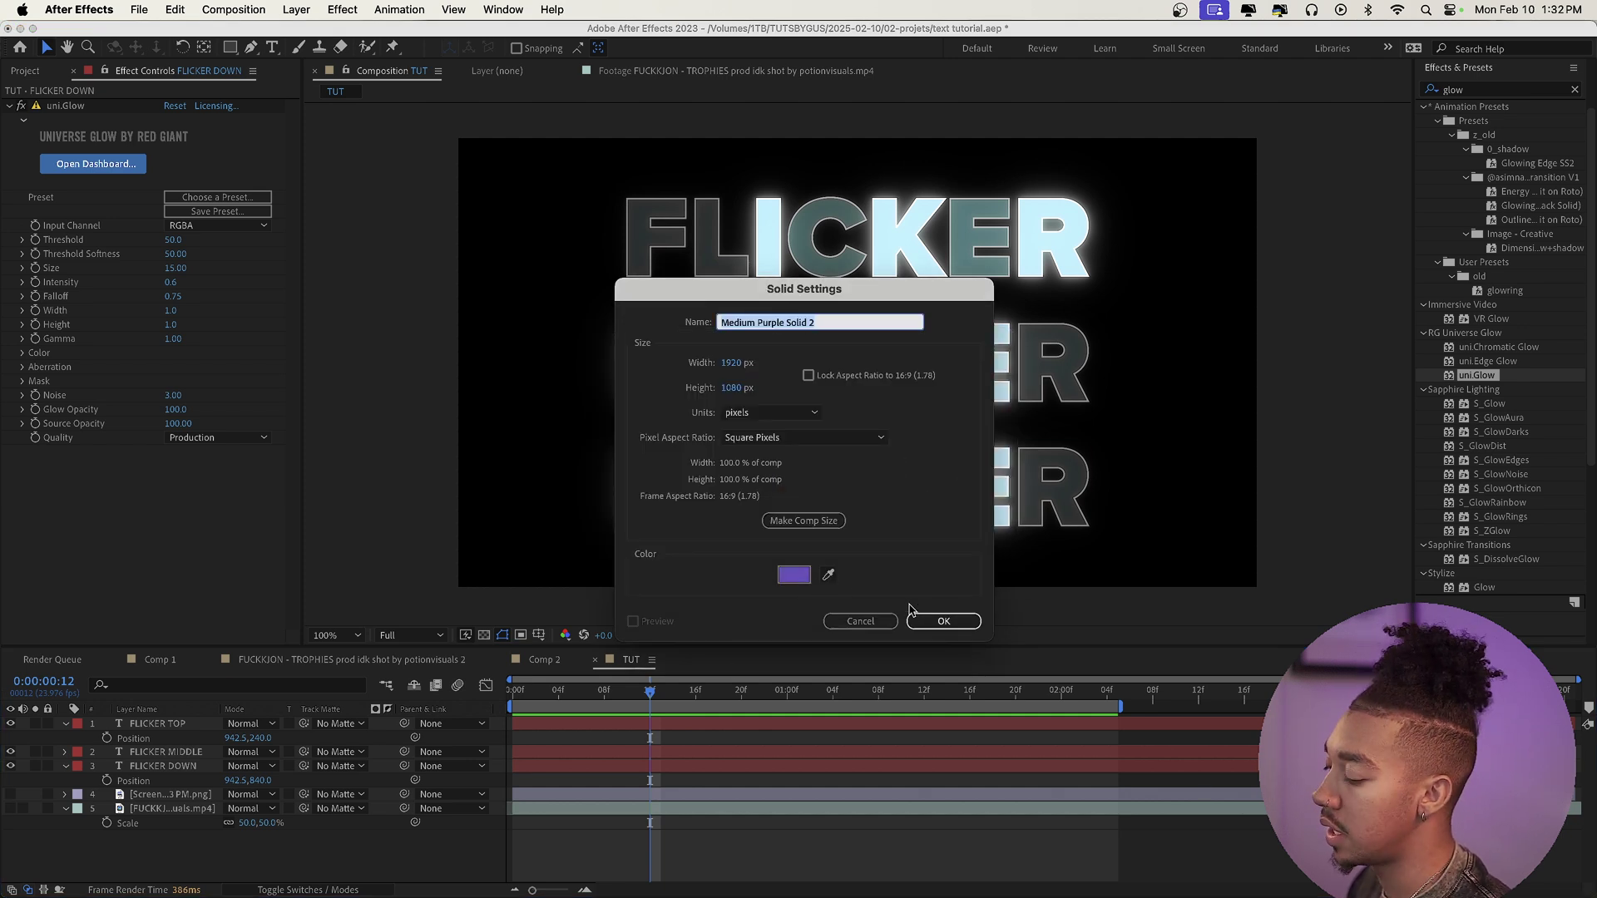
pyautogui.write('BG')
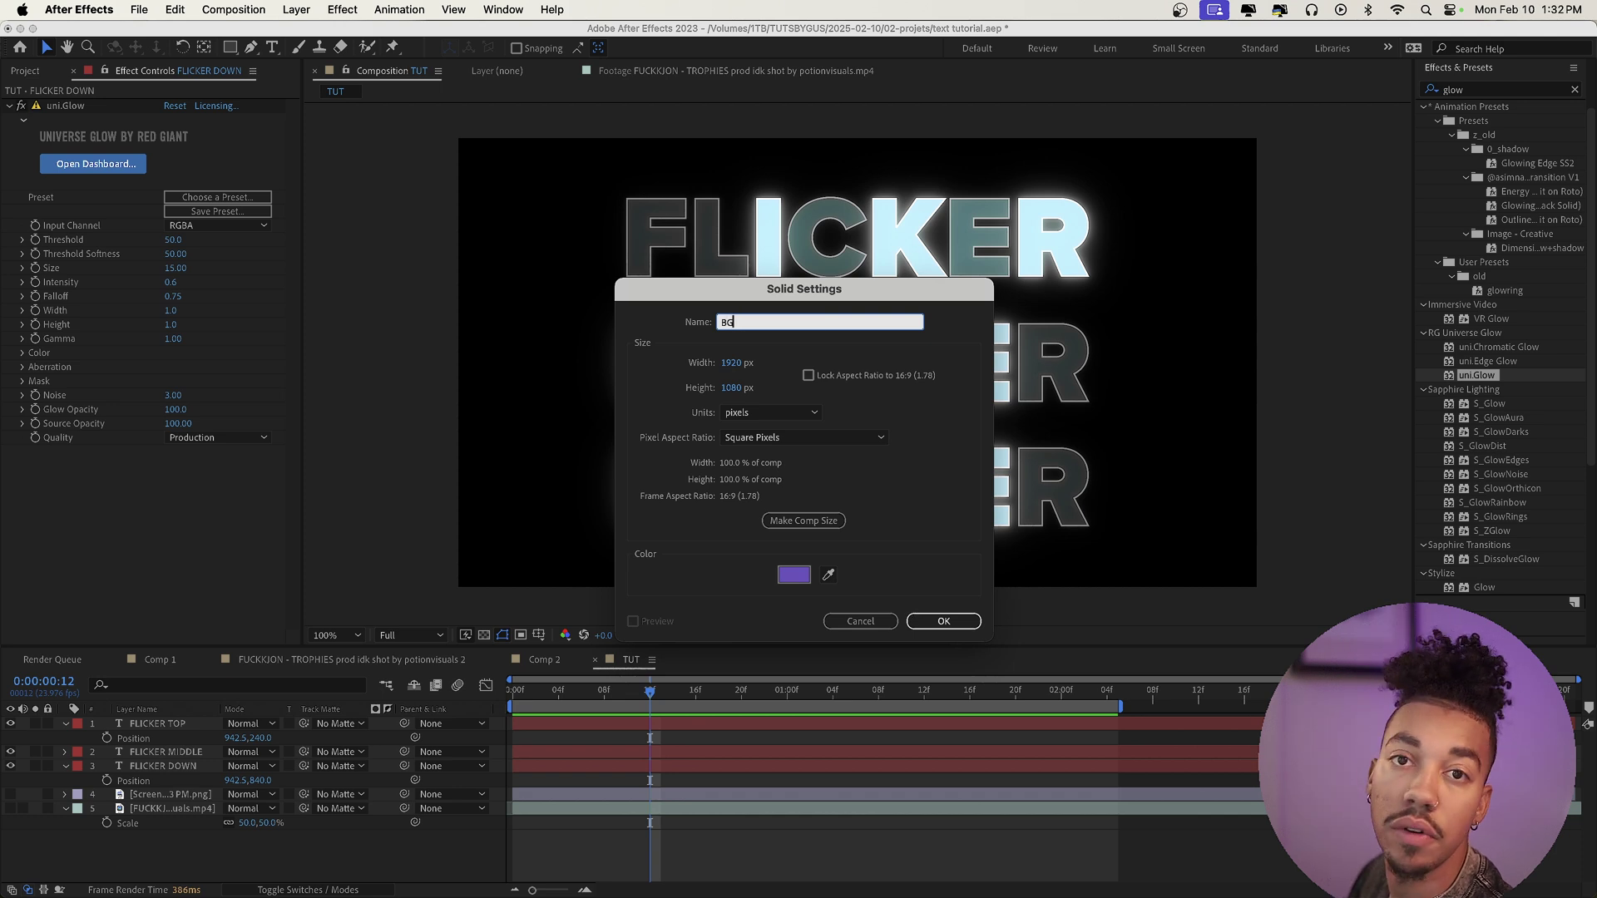
pyautogui.press('Return')
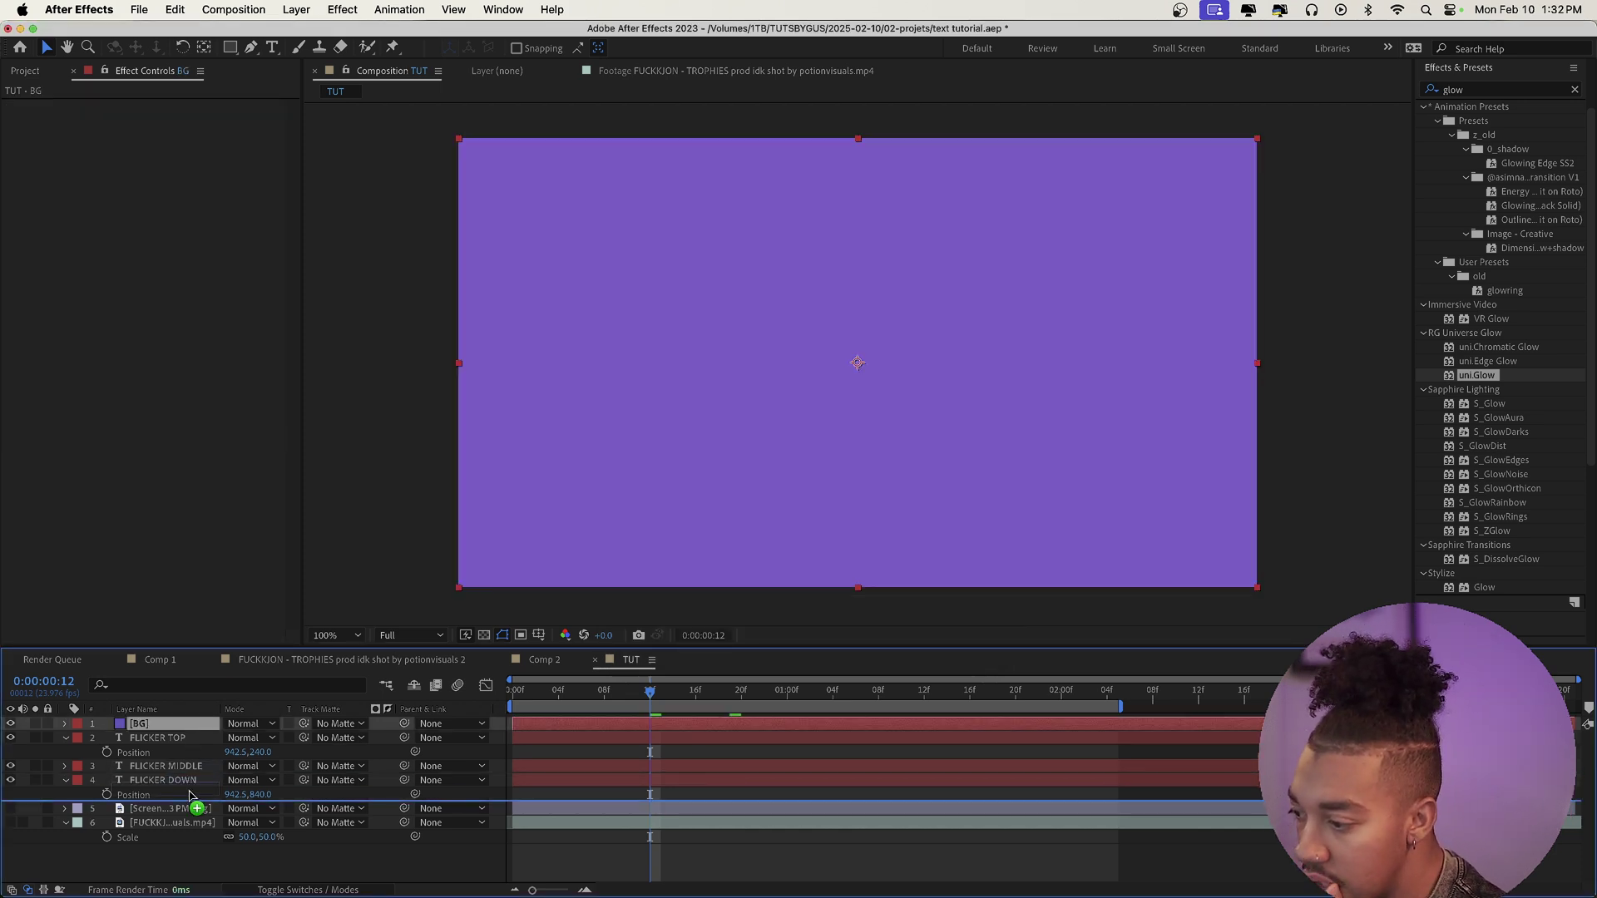
pyautogui.moveTo(190, 797); pyautogui.dragTo(190, 801)
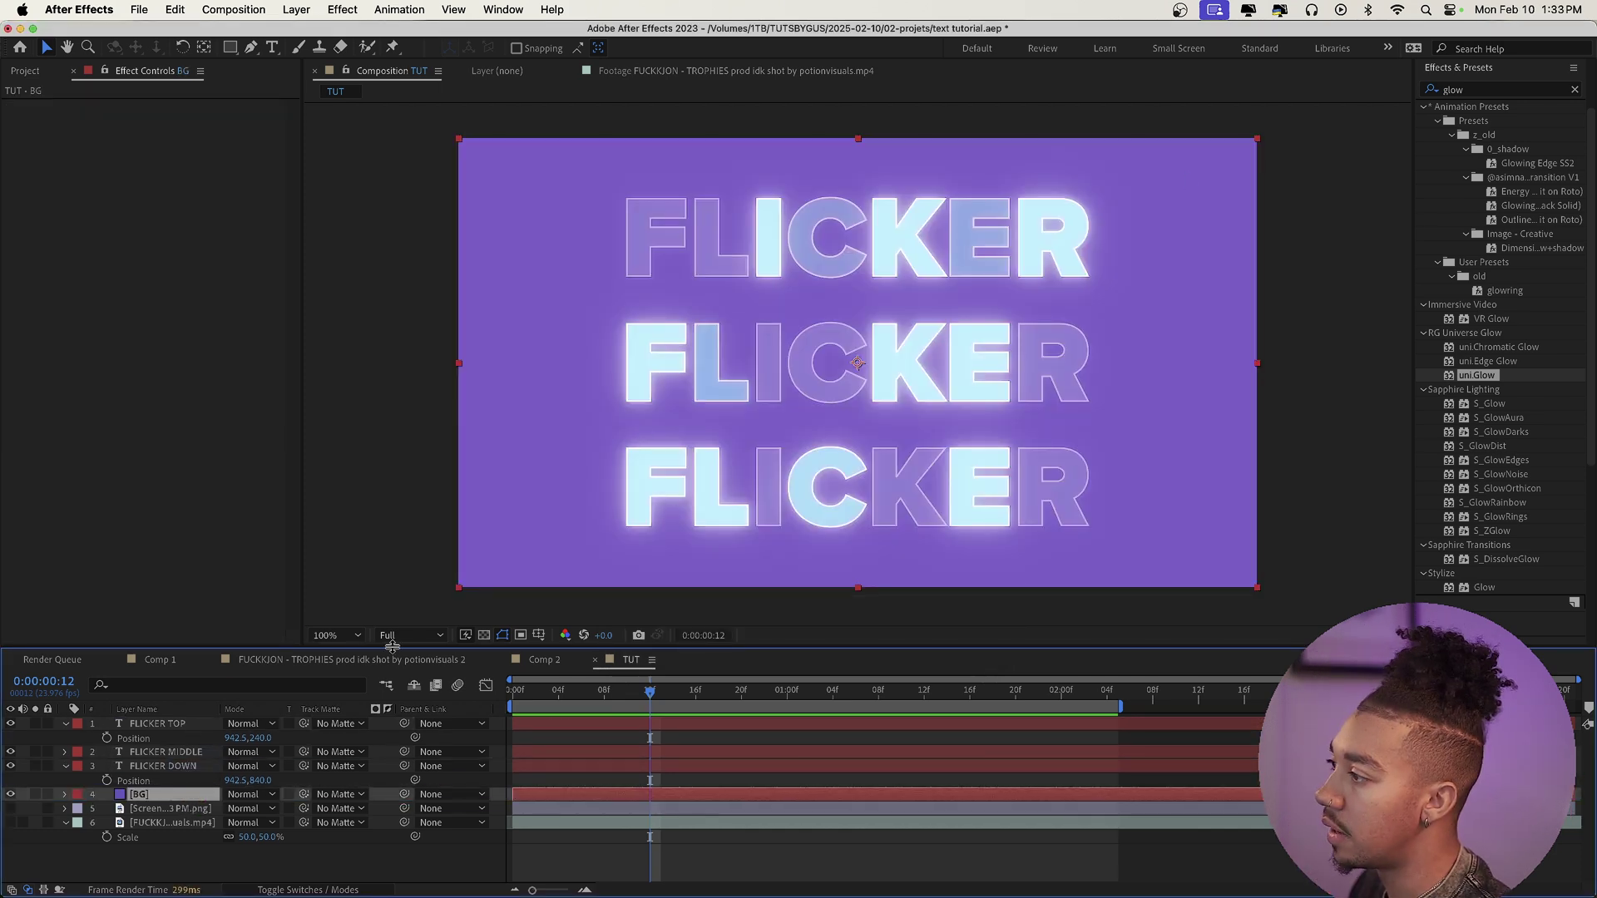
pyautogui.click(212, 769)
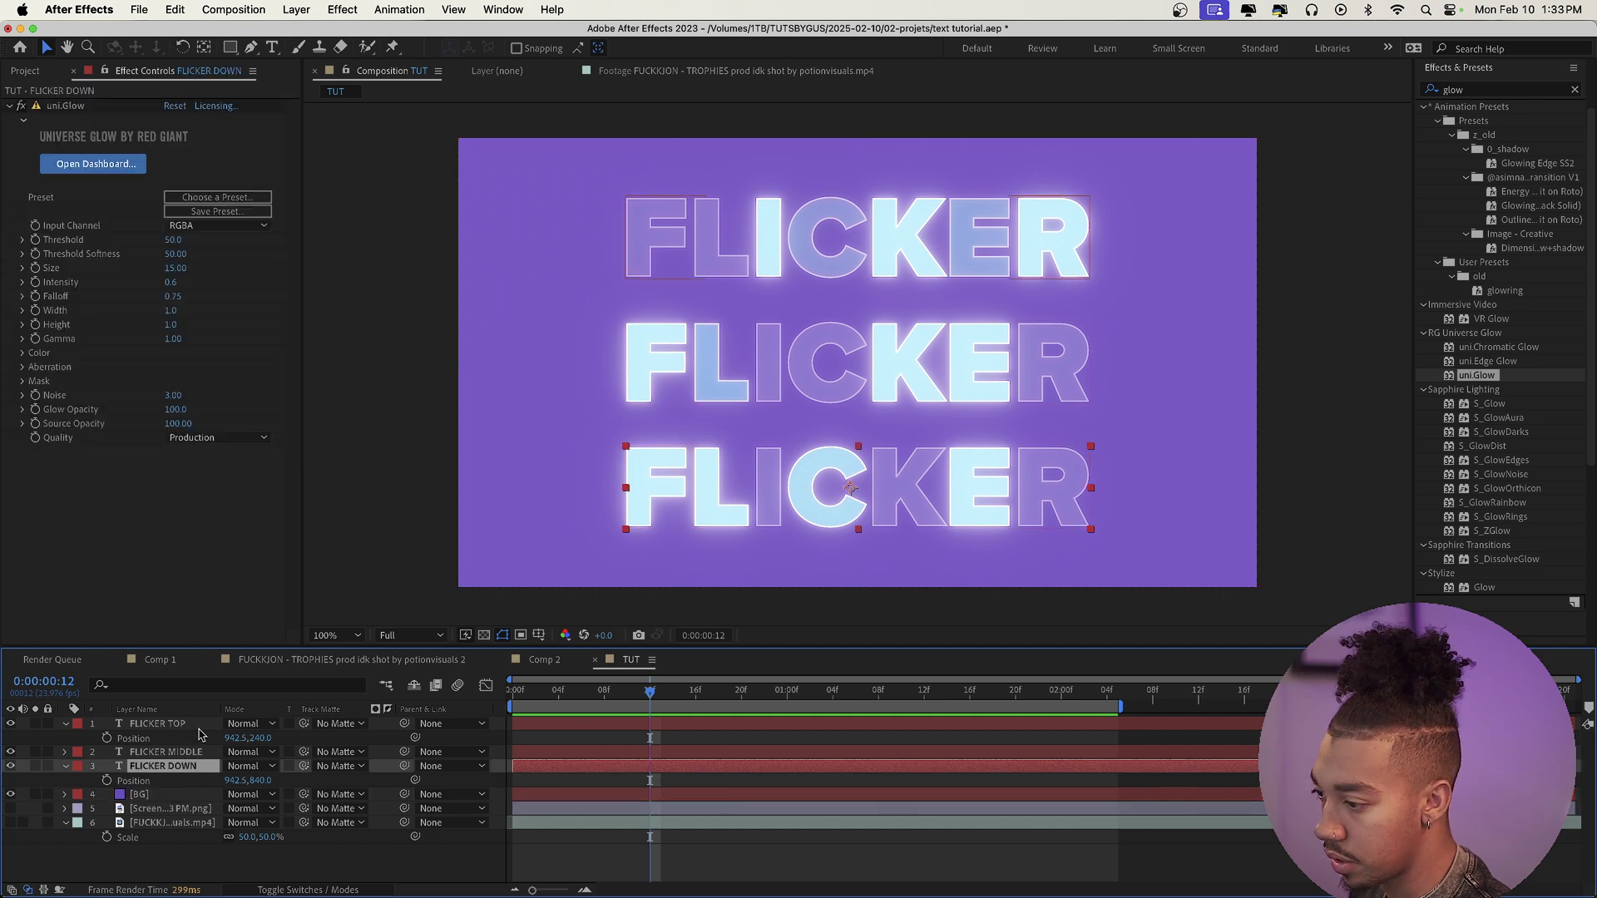
pyautogui.keyDown('shift'); pyautogui.click(199, 730); pyautogui.keyUp('shift')
# Step: Pre-compose the three FLICKER text layers into a precomp named FLICKER TEXTS
pyautogui.rightClick(193, 732)
pyautogui.click(249, 863)
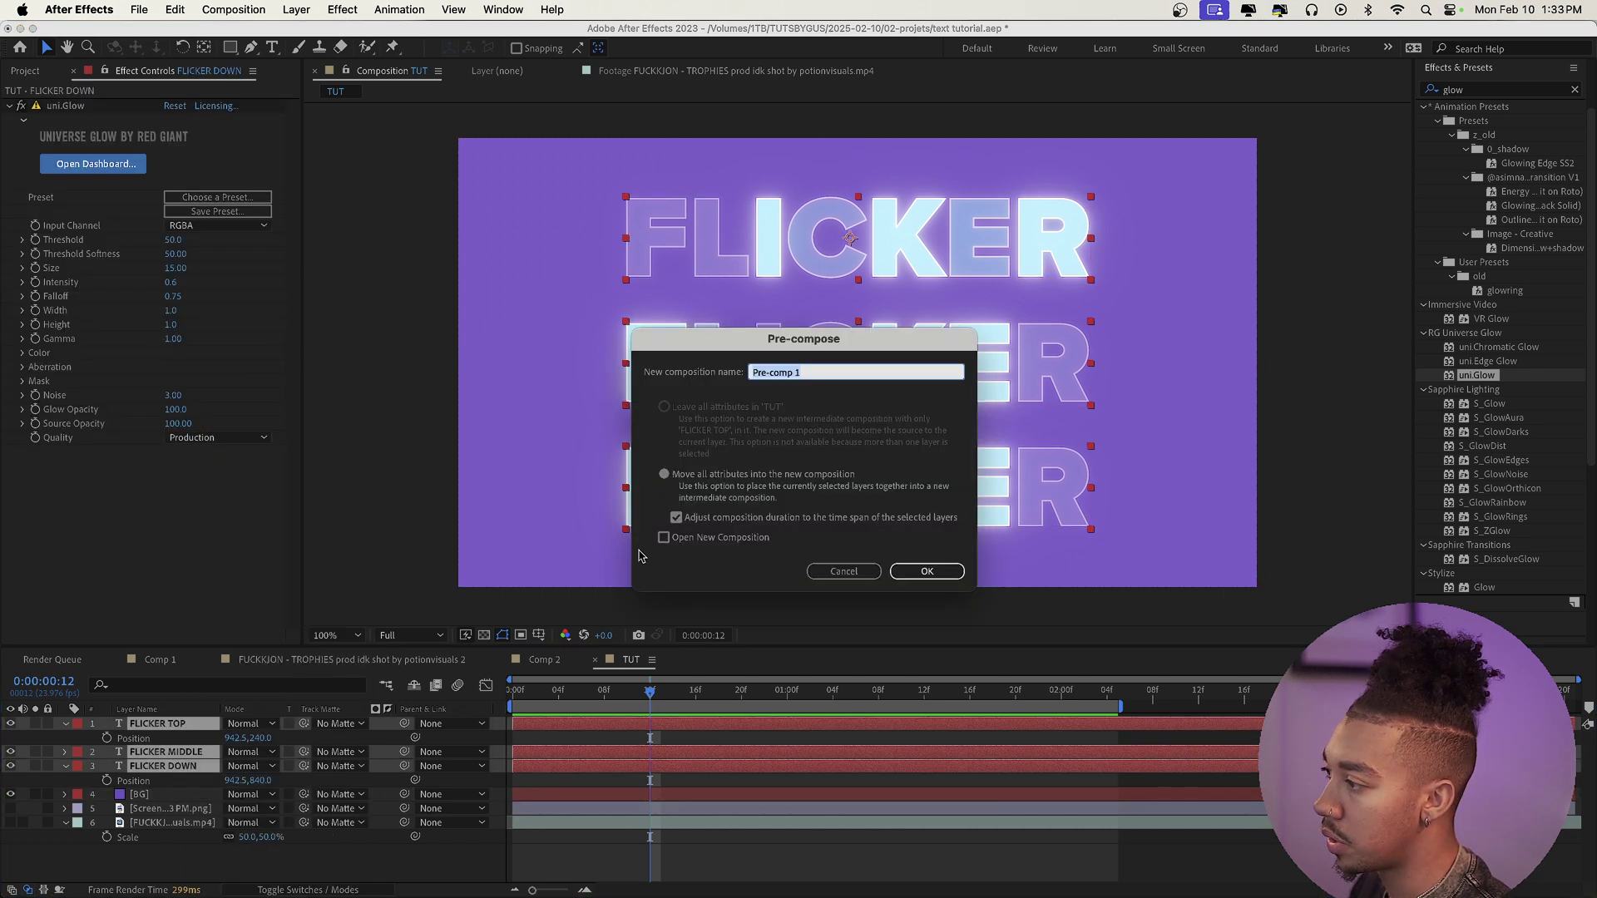
pyautogui.write('DR')
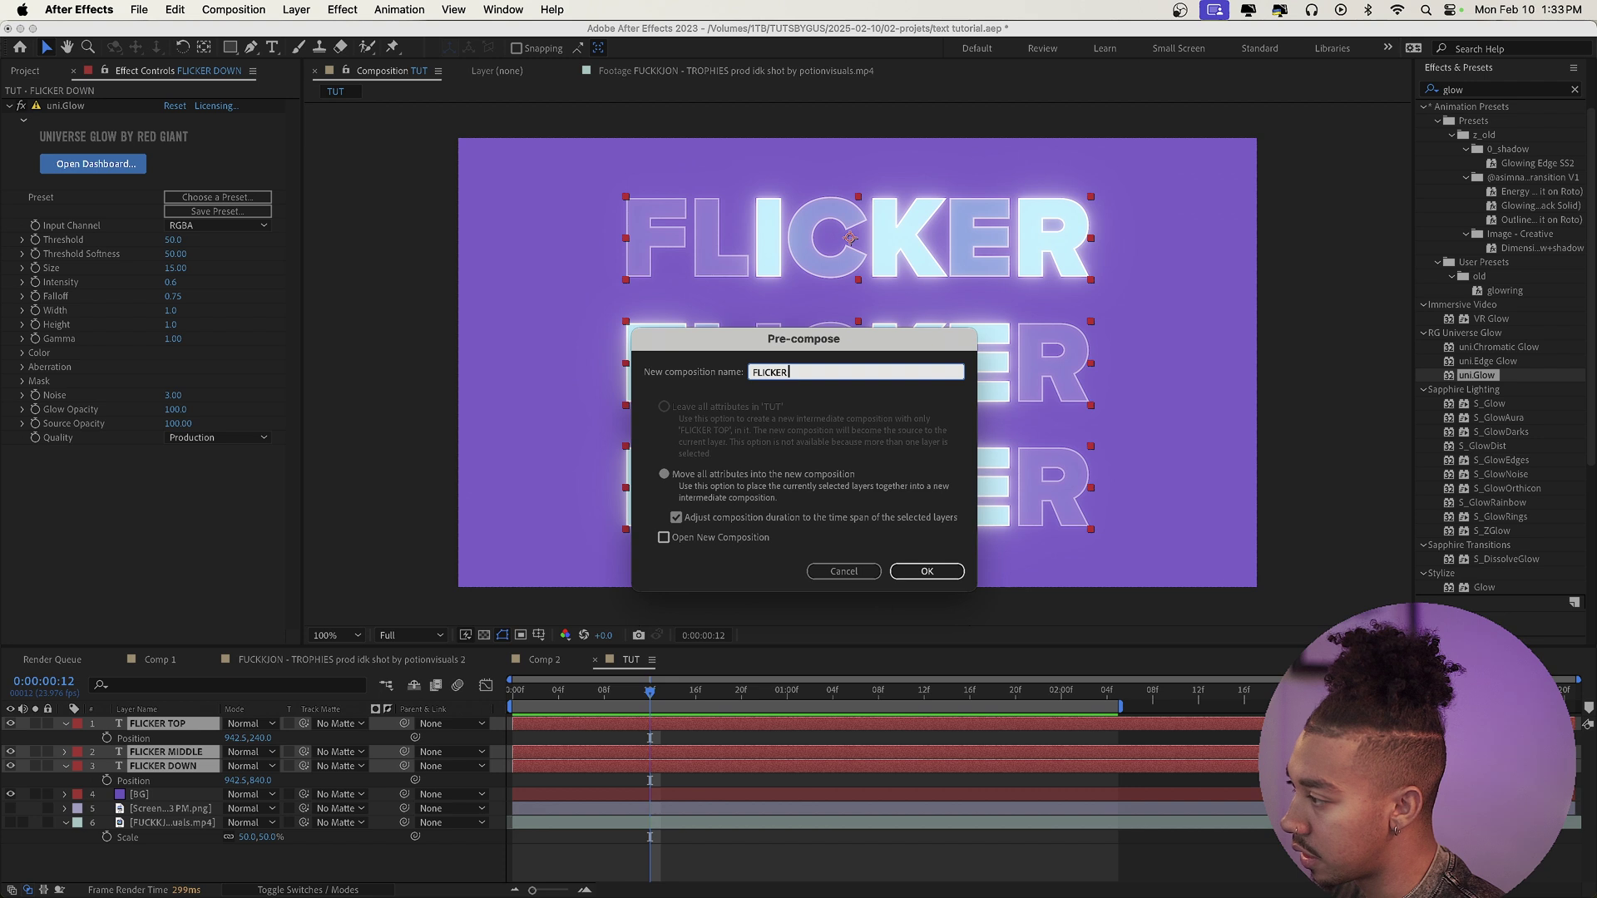
pyautogui.press('Return')
# Step: Apply a Drop Shadow with Distance 7 and Softness 13 to FLICKER TEXTS
pyautogui.click(1483, 167)
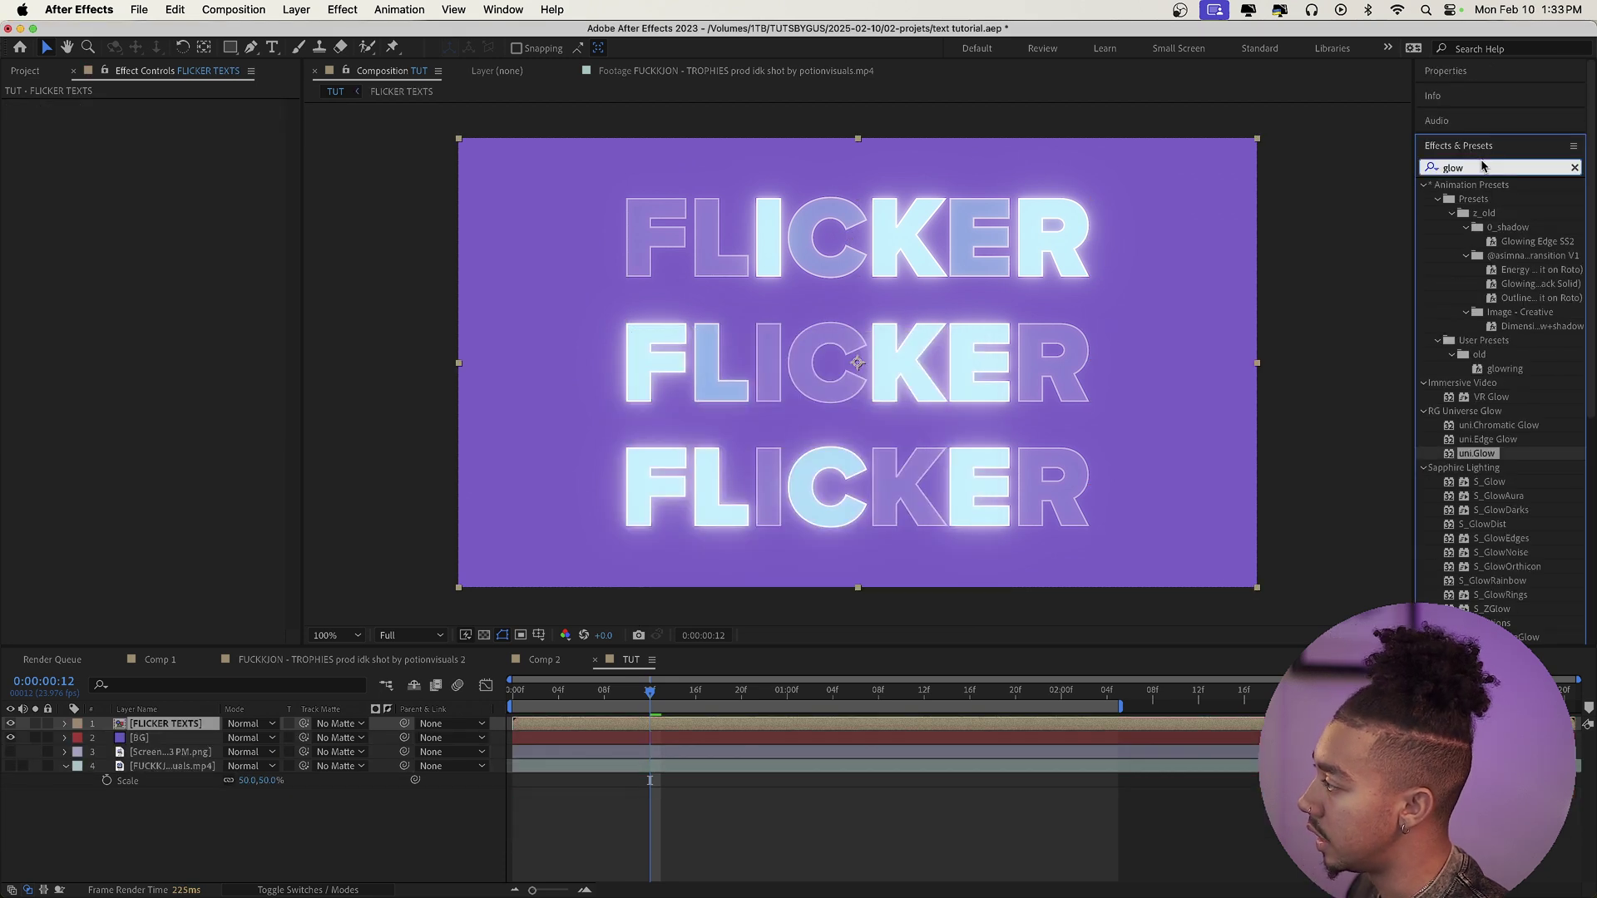
pyautogui.write('drop s')
pyautogui.moveTo(1501, 269); pyautogui.dragTo(182, 210)
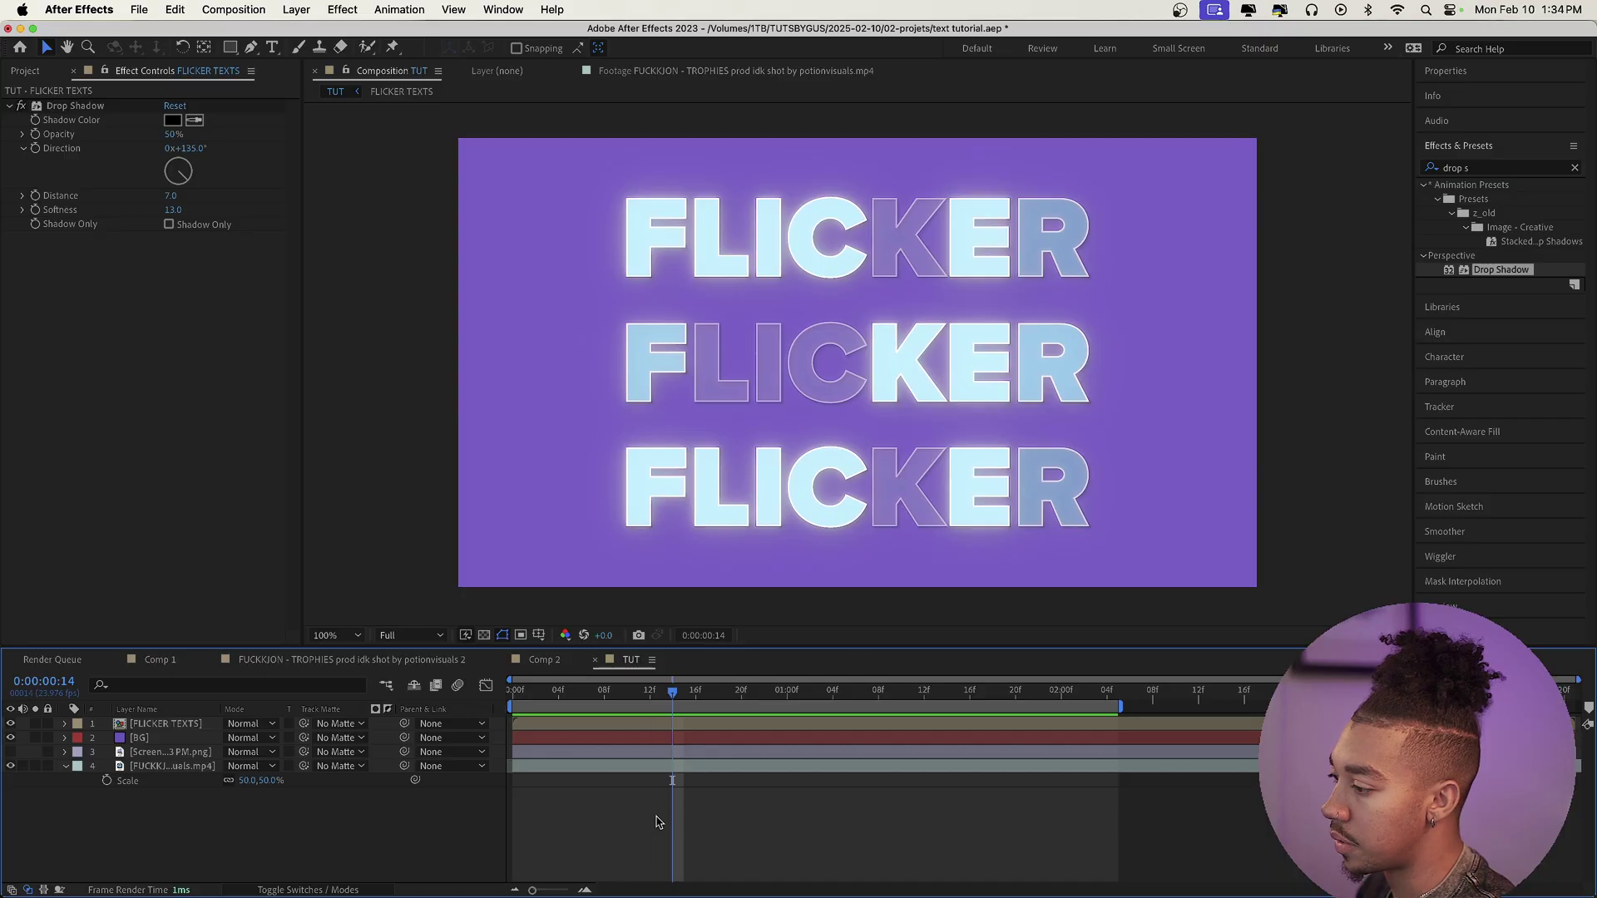
pyautogui.rightClick(661, 670)
# Step: Add an adjustment layer with 15% monochrome Noise
pyautogui.moveTo(748, 679)
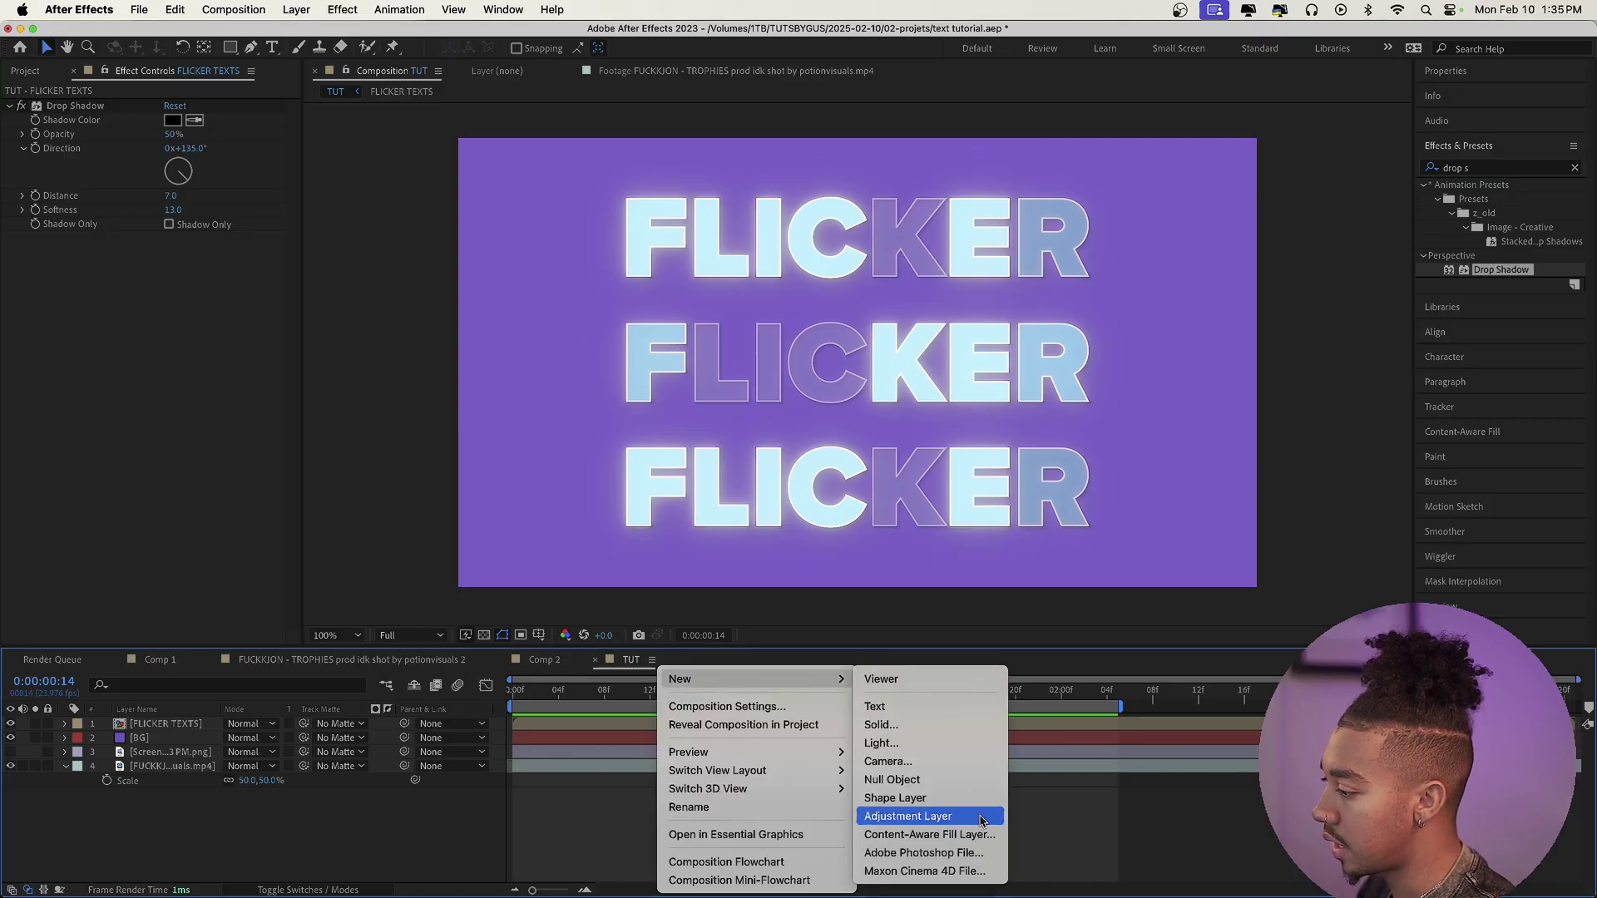
pyautogui.click(915, 816)
pyautogui.write('noise')
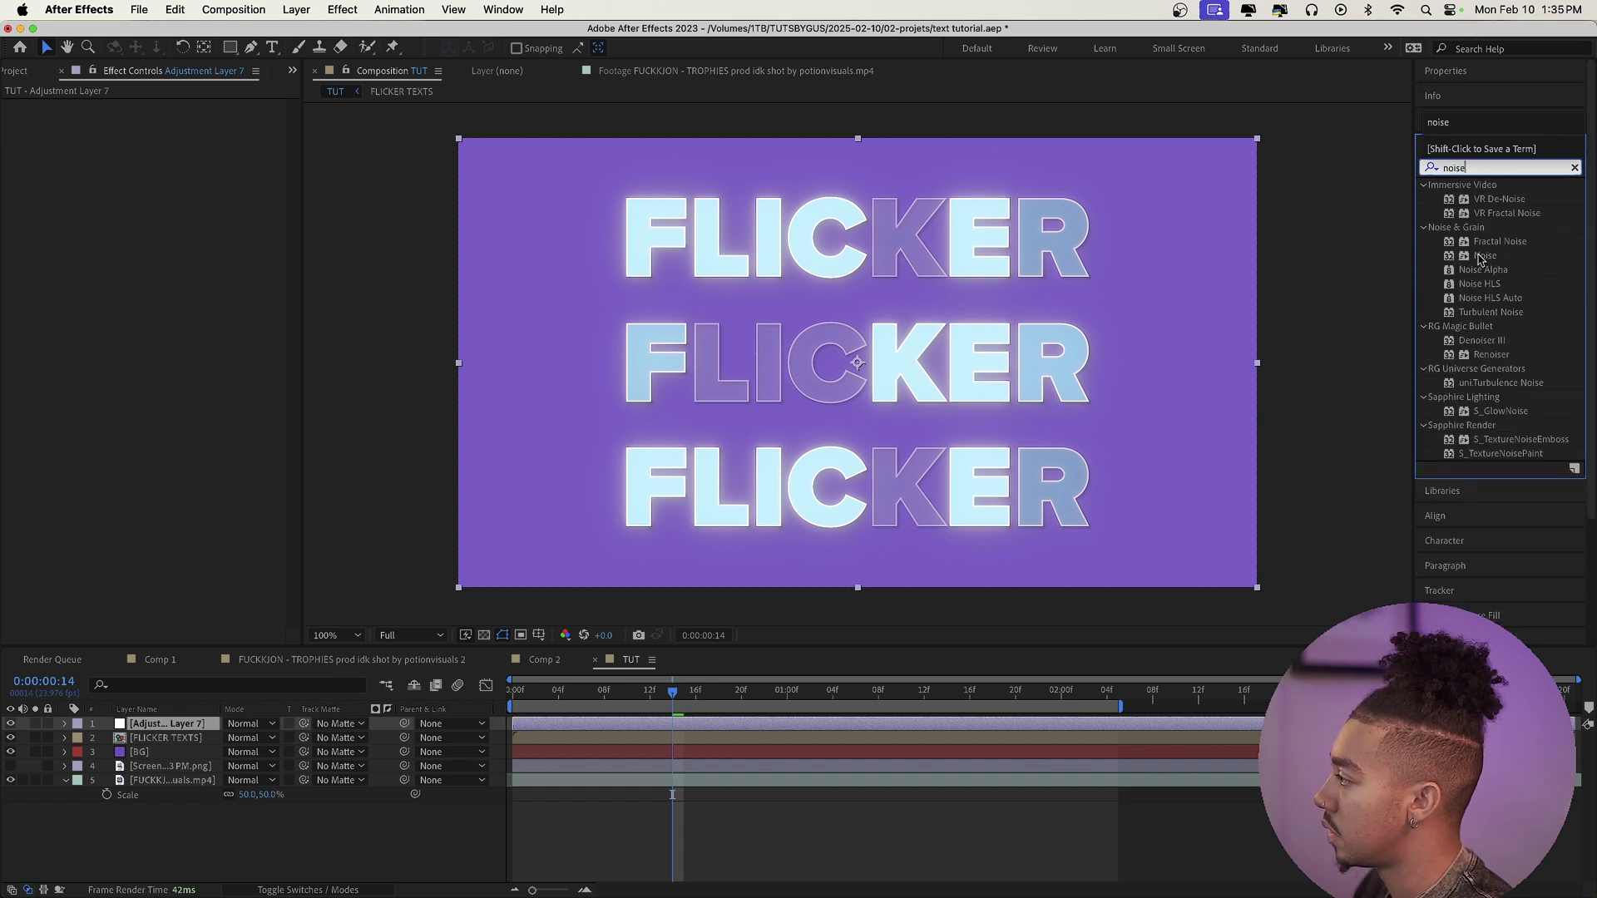
pyautogui.moveTo(1485, 256); pyautogui.dragTo(581, 726)
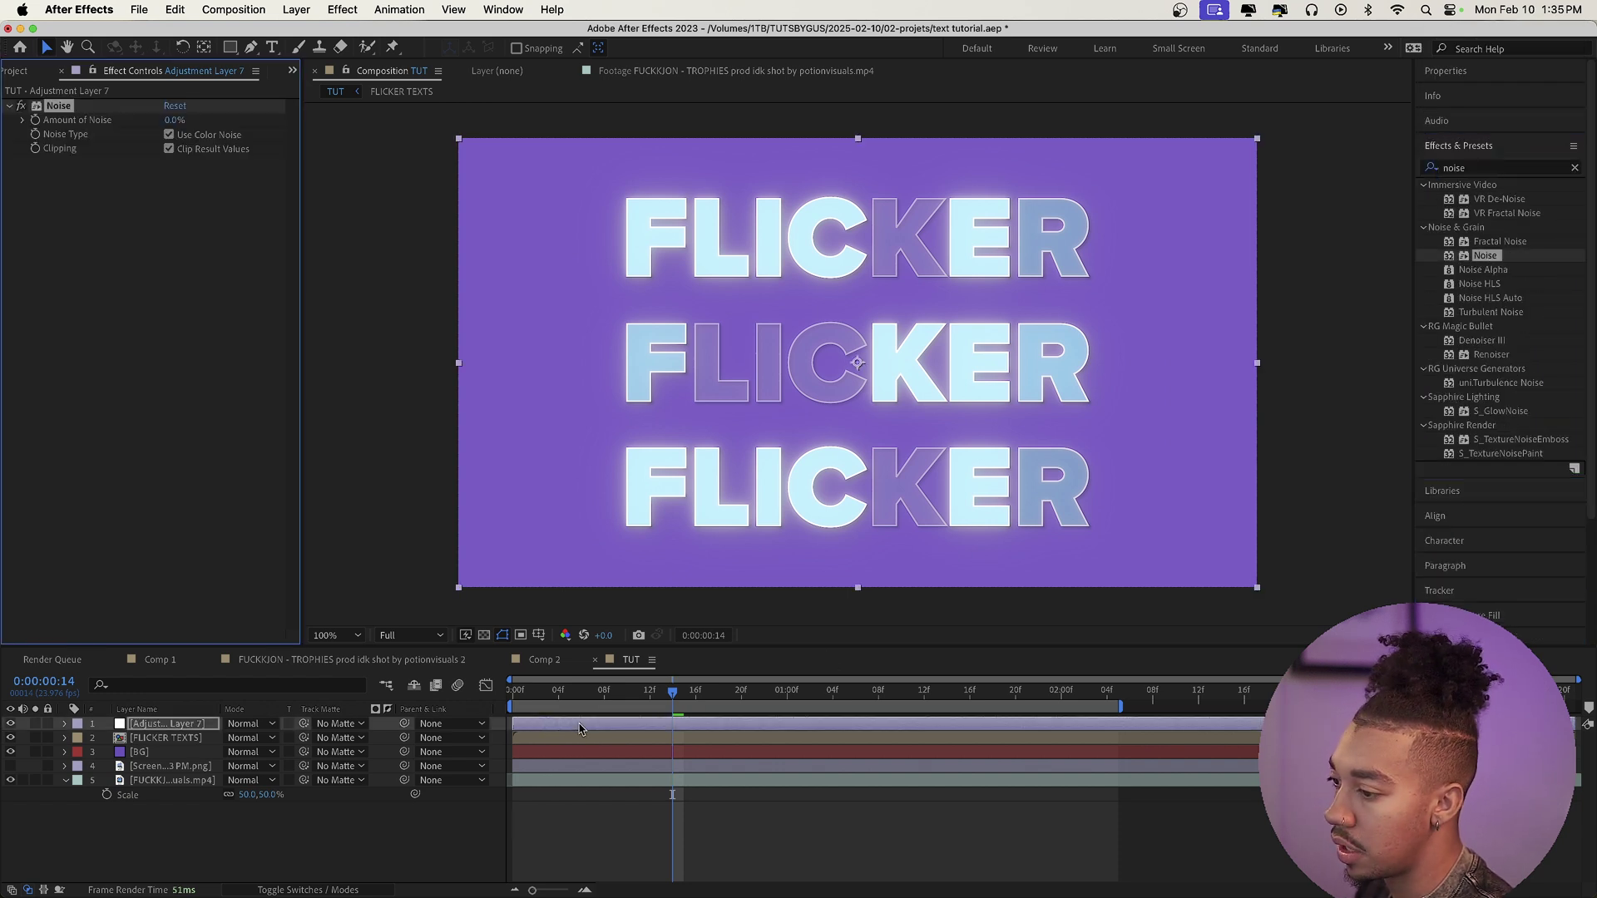
pyautogui.moveTo(173, 120); pyautogui.dragTo(186, 120)
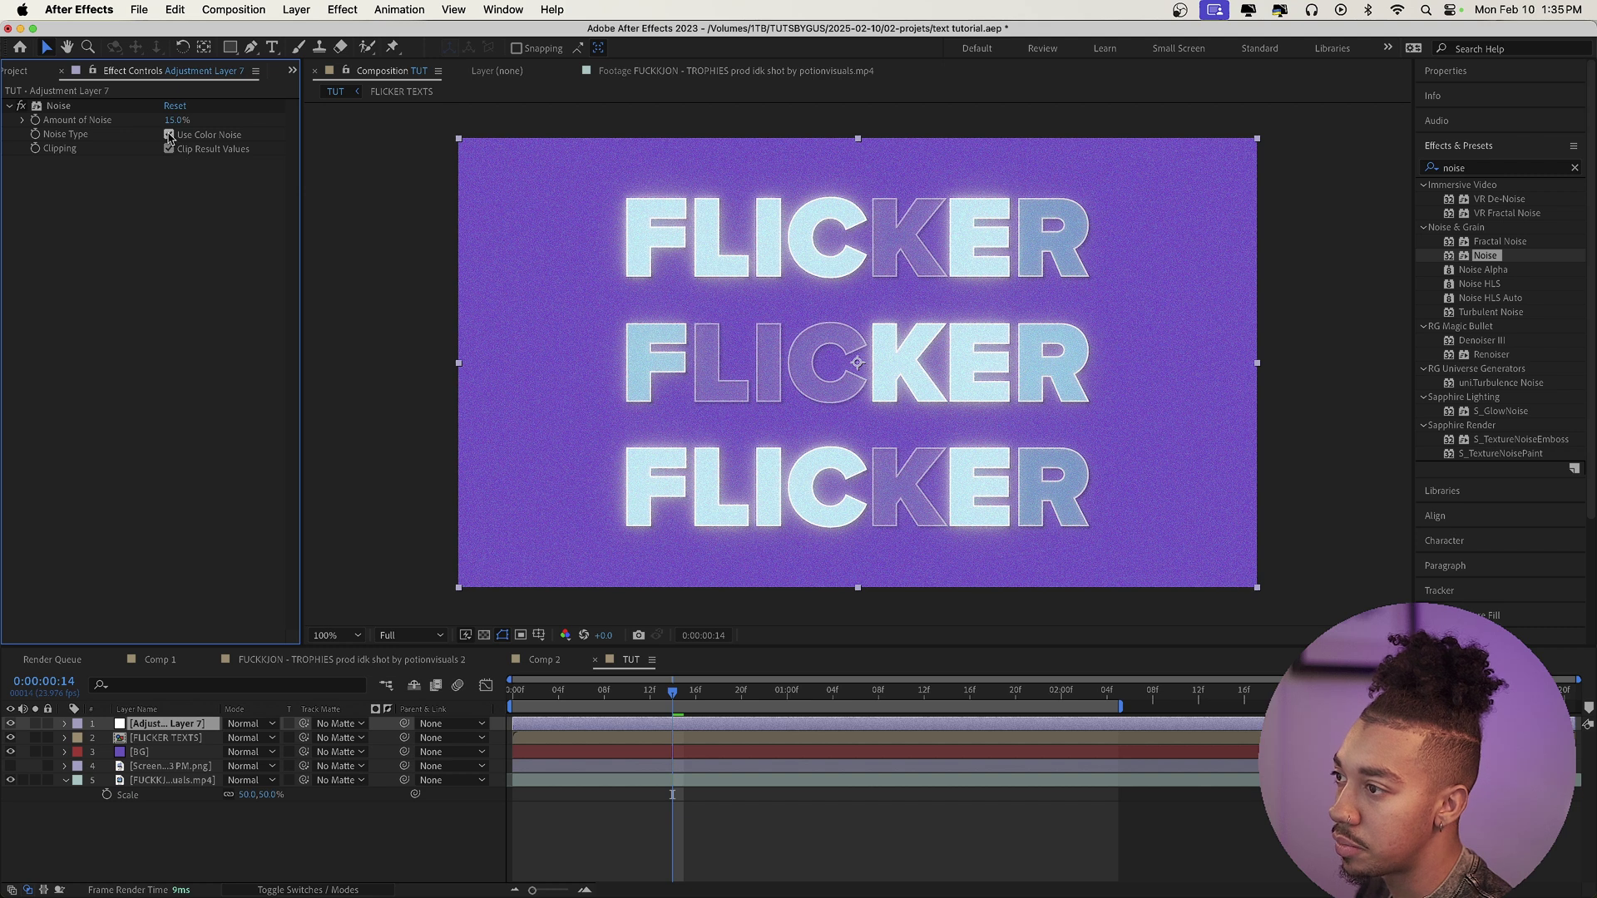
pyautogui.click(169, 135)
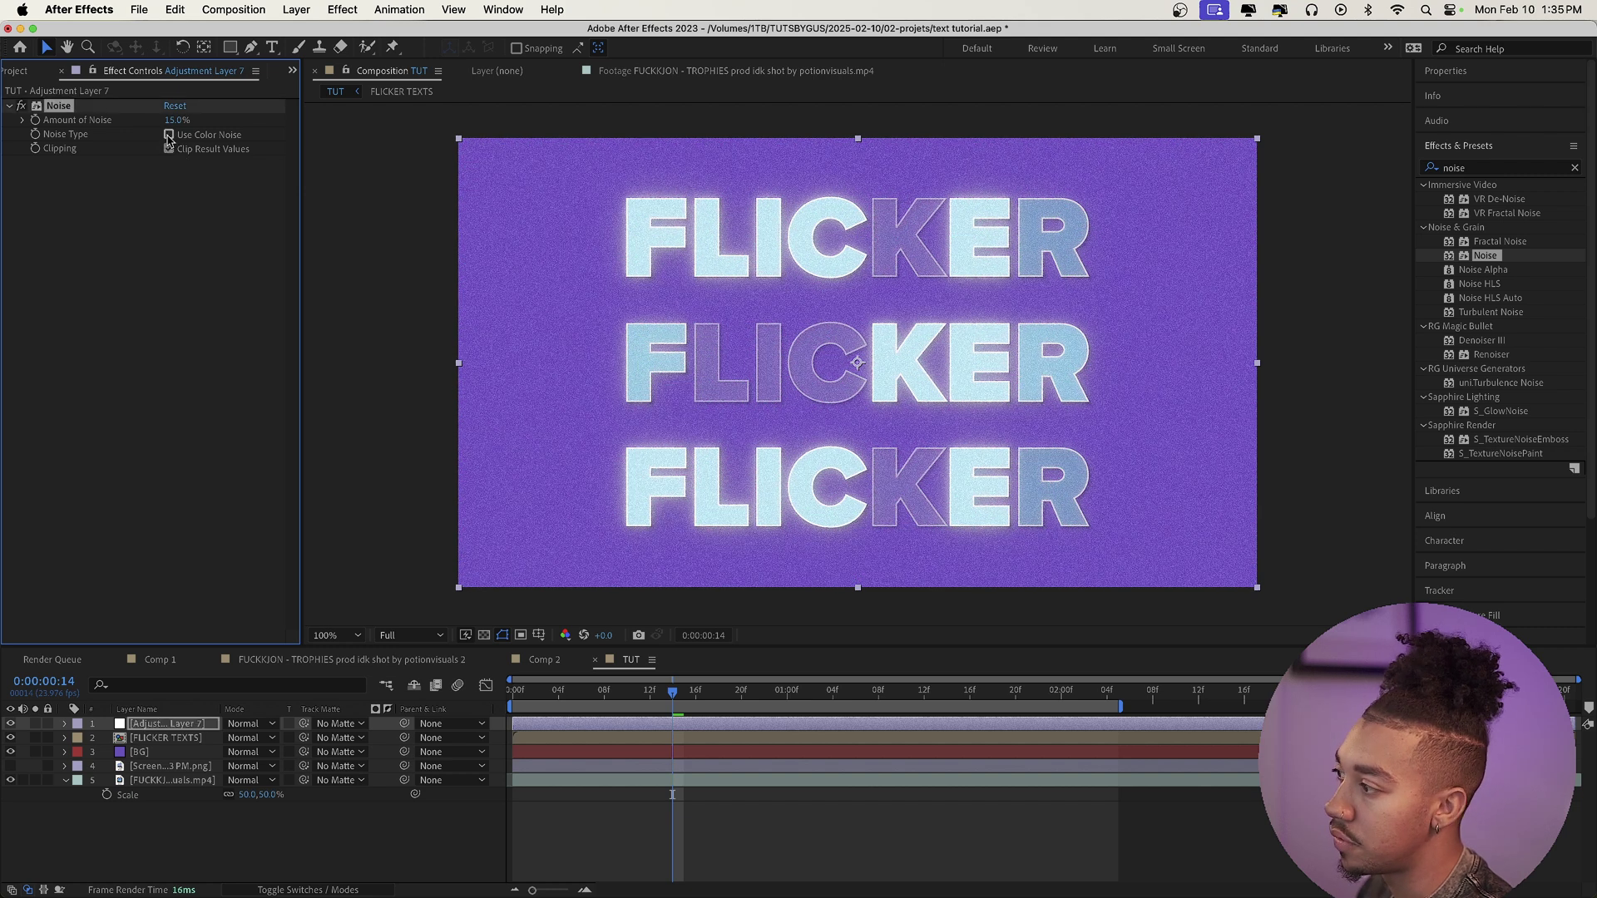
# Step: Apply CC Vignette to the adjustment layer, stack it above Noise, and preview
pyautogui.click(1504, 170)
pyautogui.write('vignette')
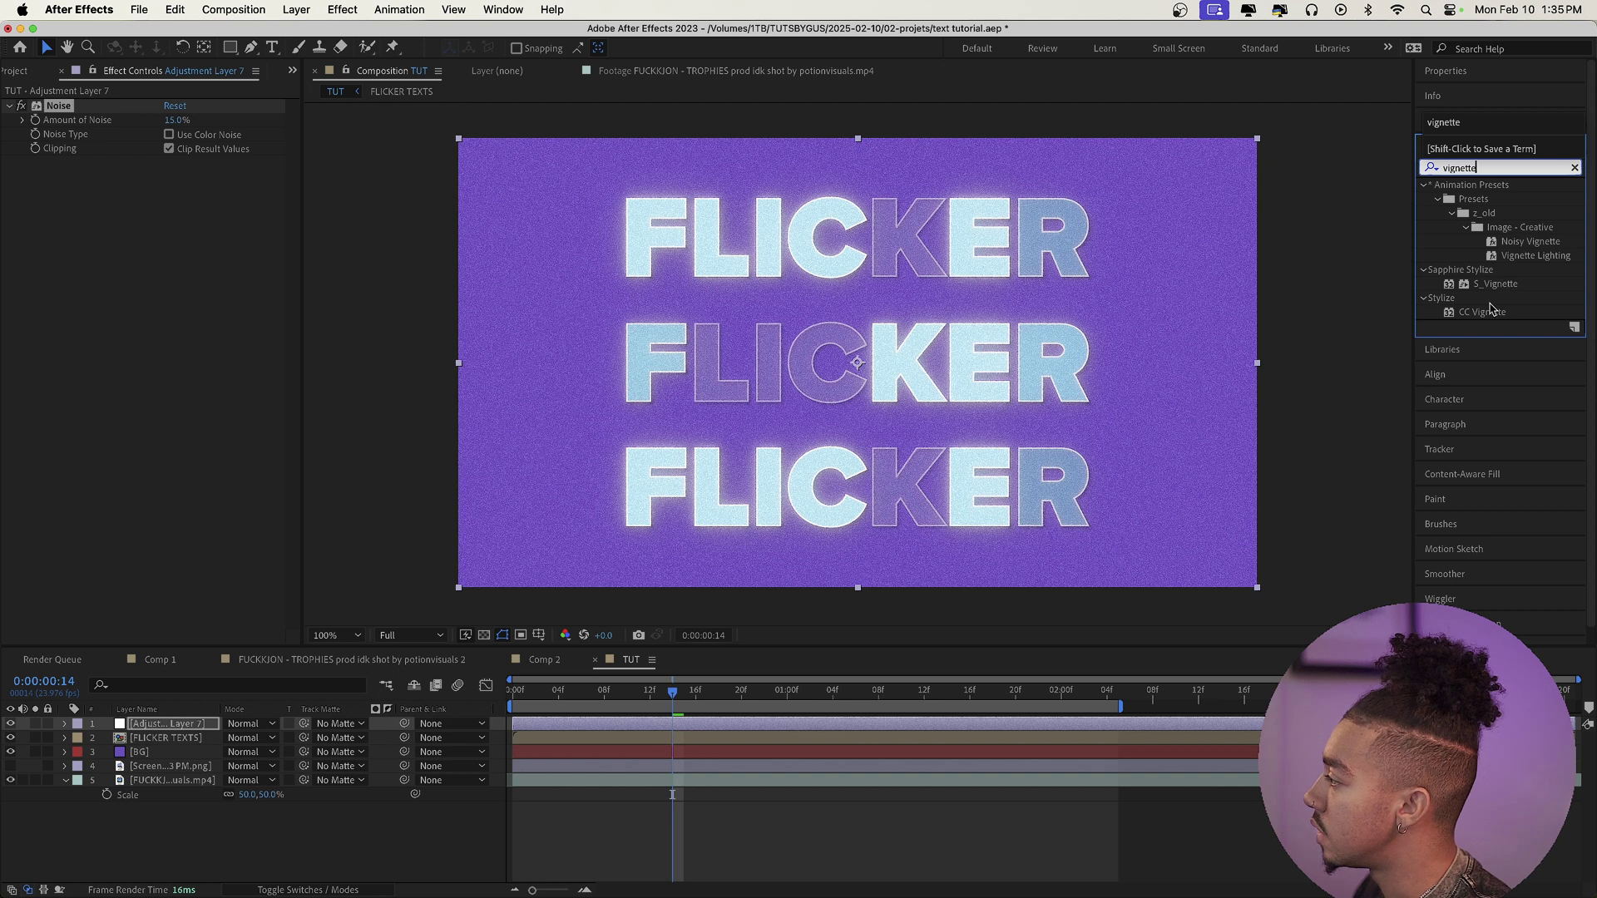
pyautogui.moveTo(1491, 308); pyautogui.dragTo(261, 182)
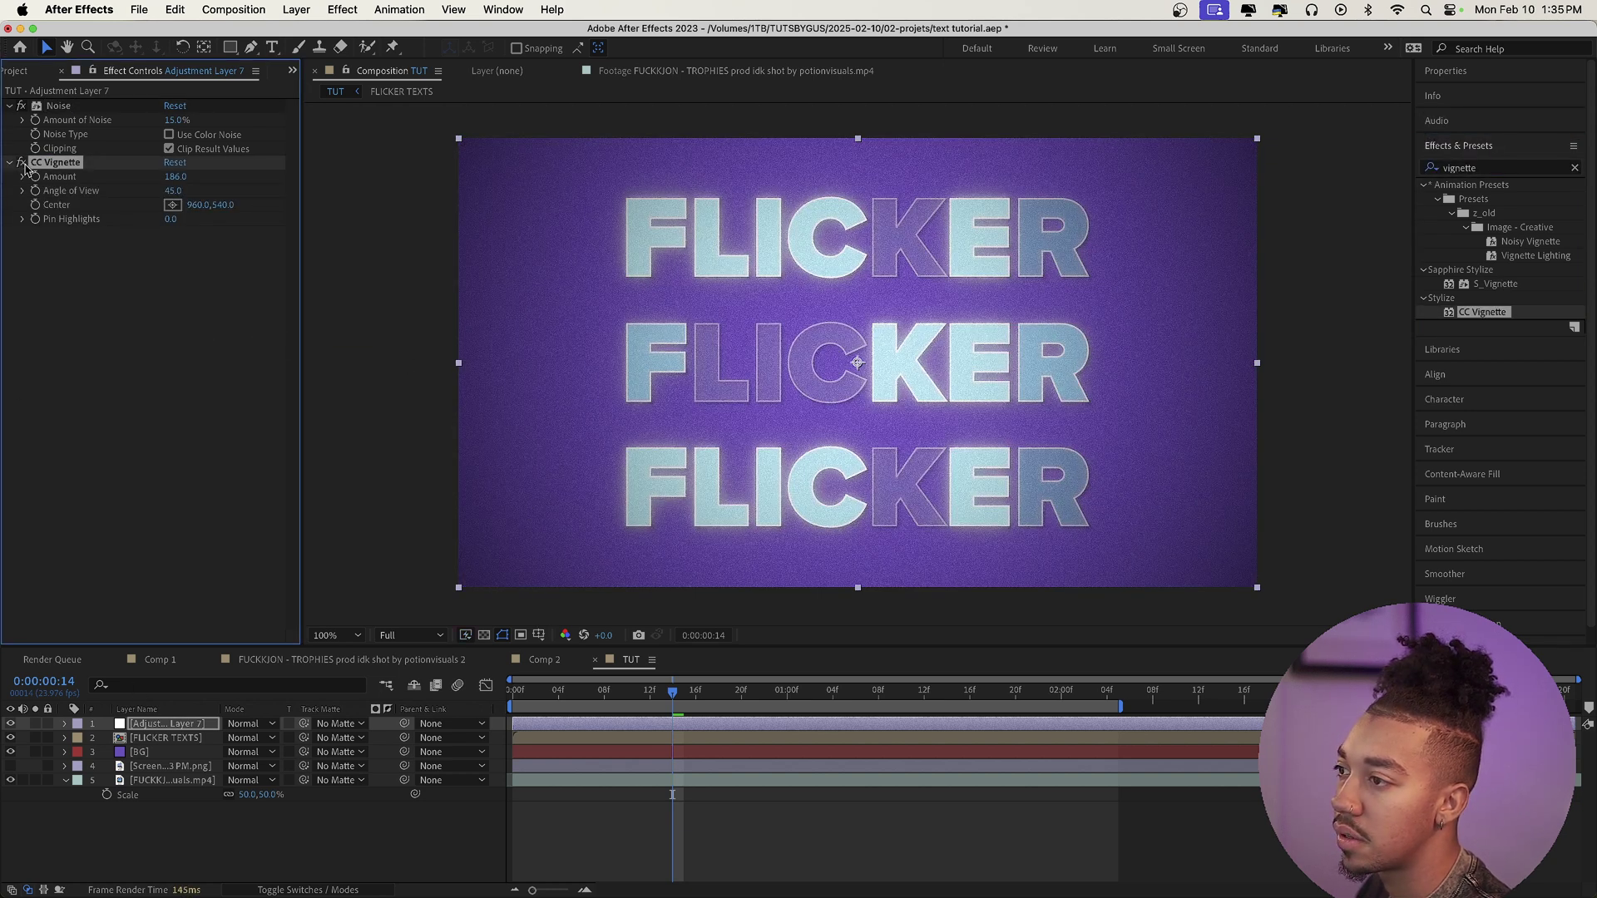
pyautogui.moveTo(38, 158); pyautogui.dragTo(46, 100)
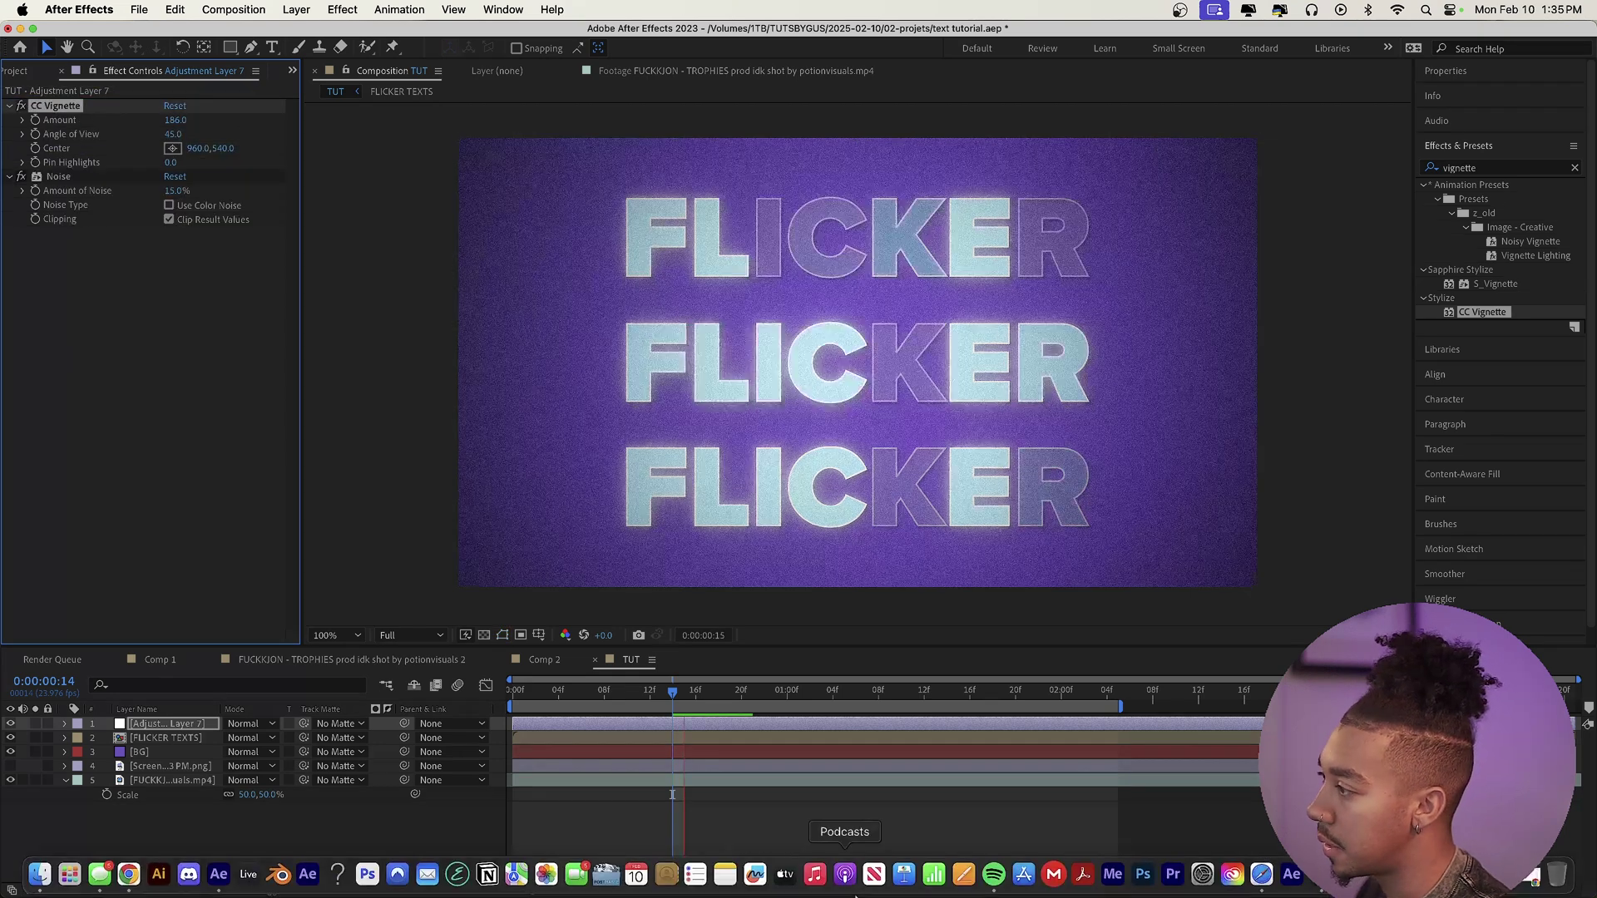
pyautogui.press('space')
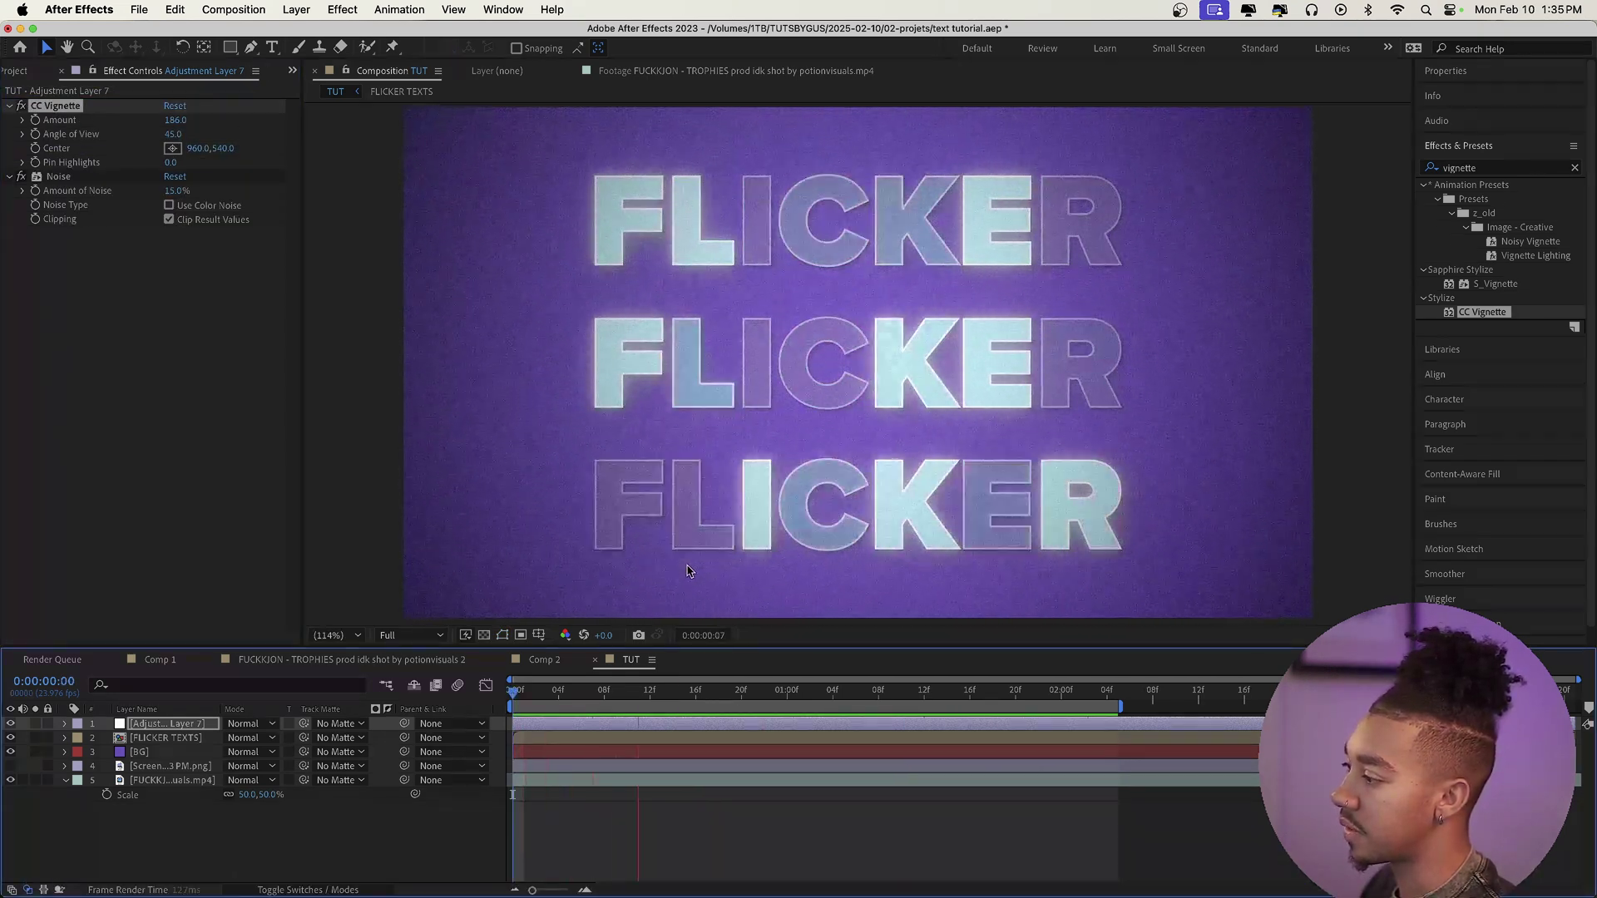
# Step: Lower the Noise Amount to 10% and preview the composition
pyautogui.press('space')
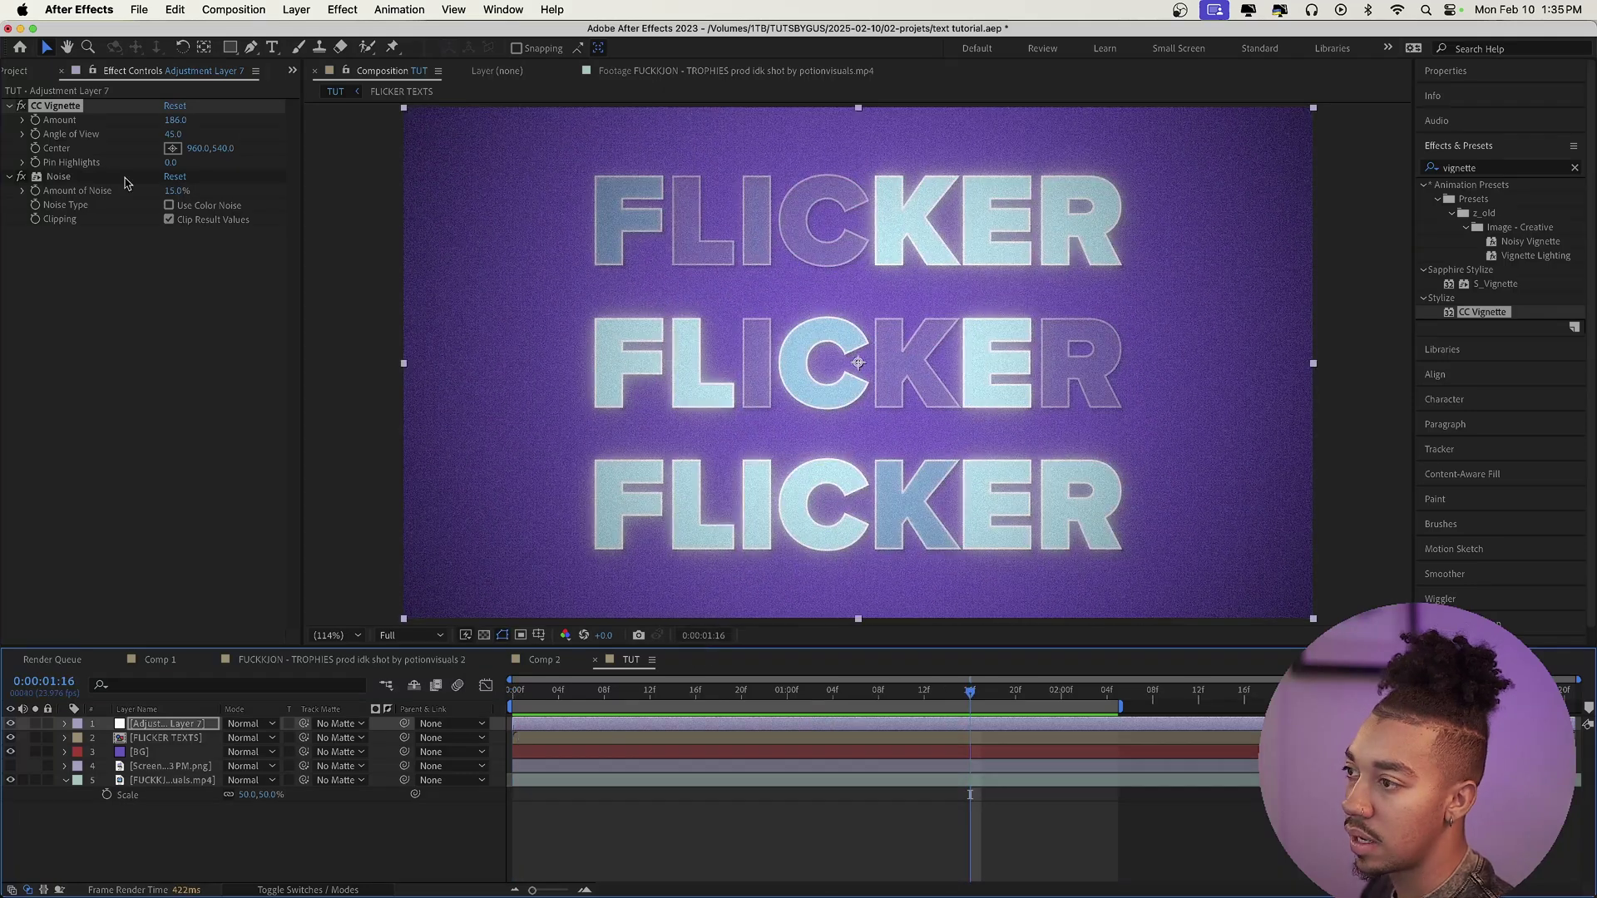
pyautogui.click(166, 191)
pyautogui.click(175, 191)
pyautogui.write('1')
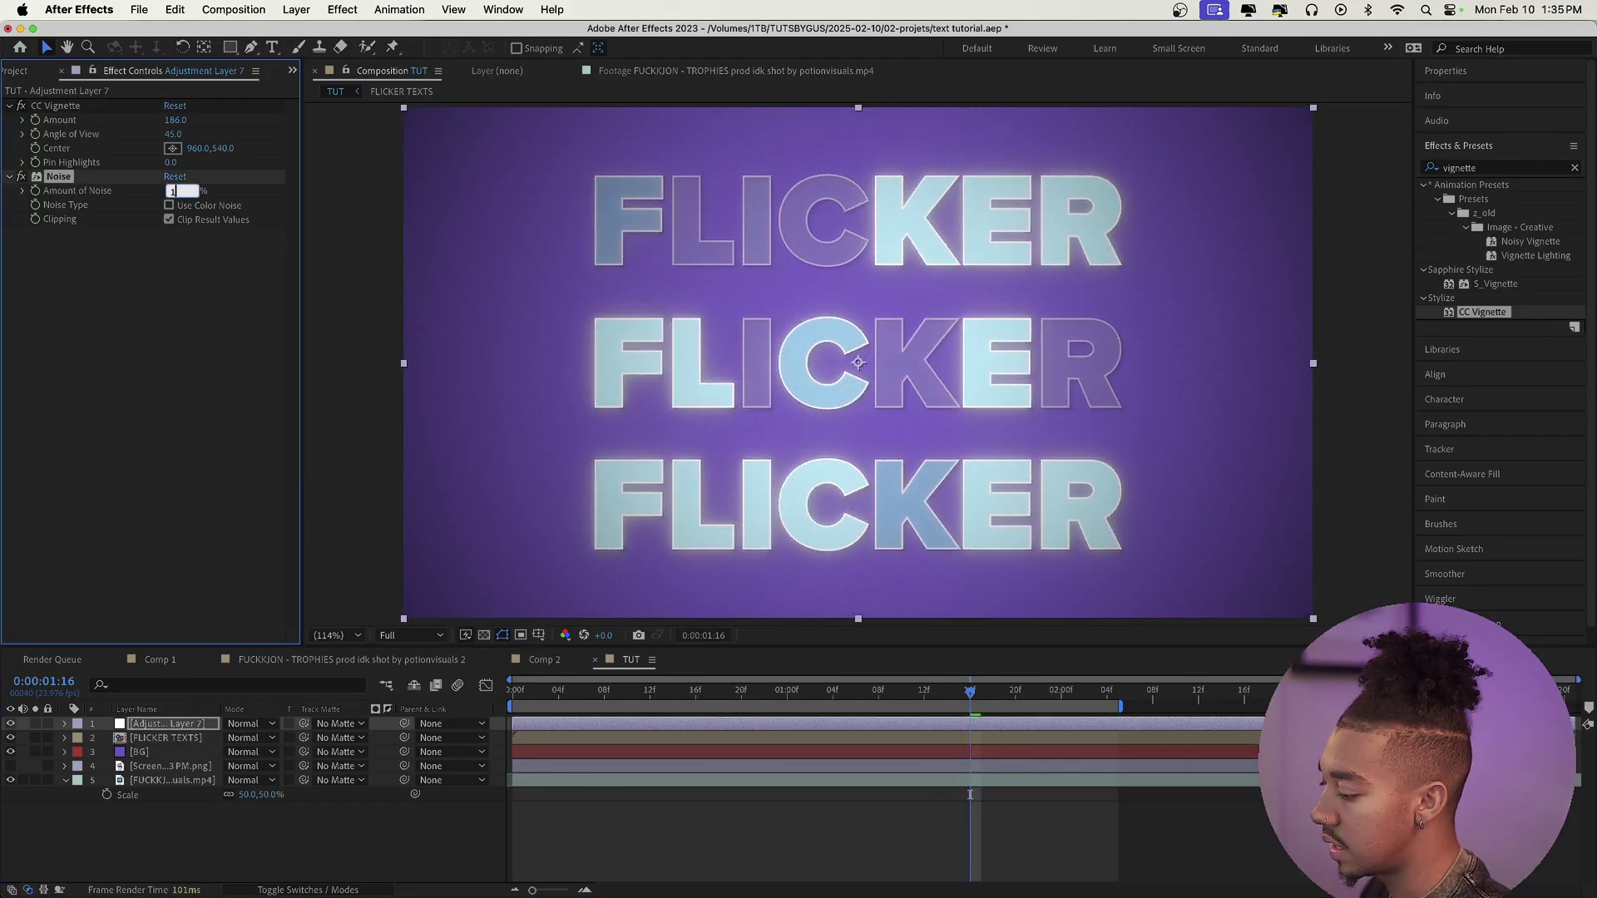
pyautogui.write('0')
pyautogui.press('Return')
pyautogui.press('space')
# Step: Set the BG layer to Soft Light, preview from the start, then open FLICKER TEXTS
pyautogui.click(154, 753)
pyautogui.click(247, 752)
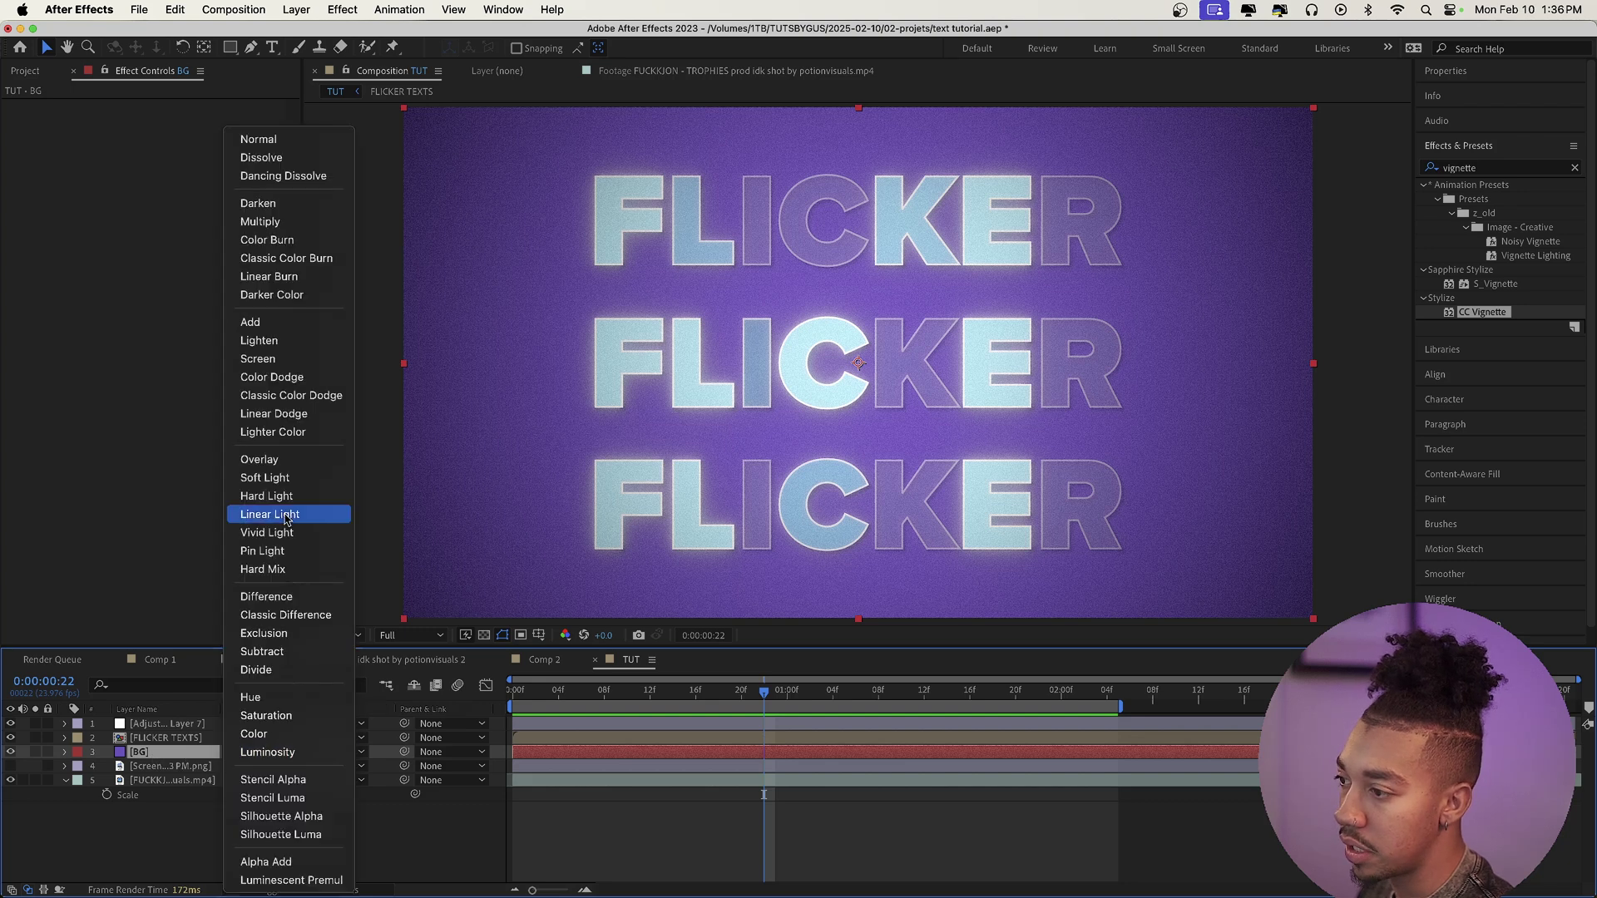
pyautogui.click(256, 483)
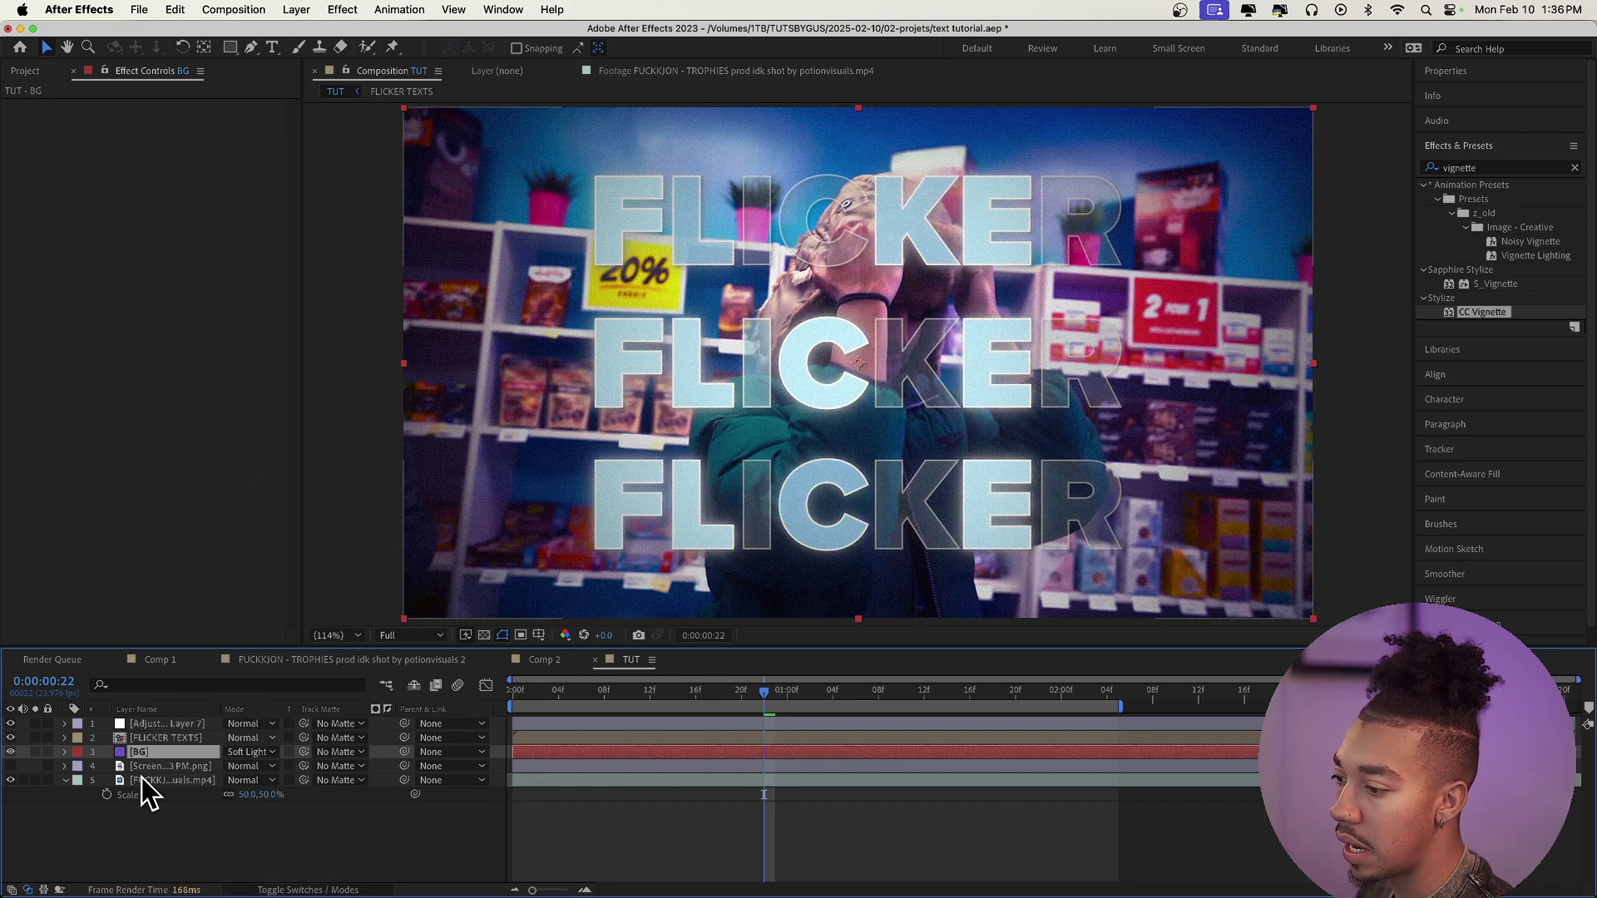
pyautogui.press('Home')
pyautogui.press('space')
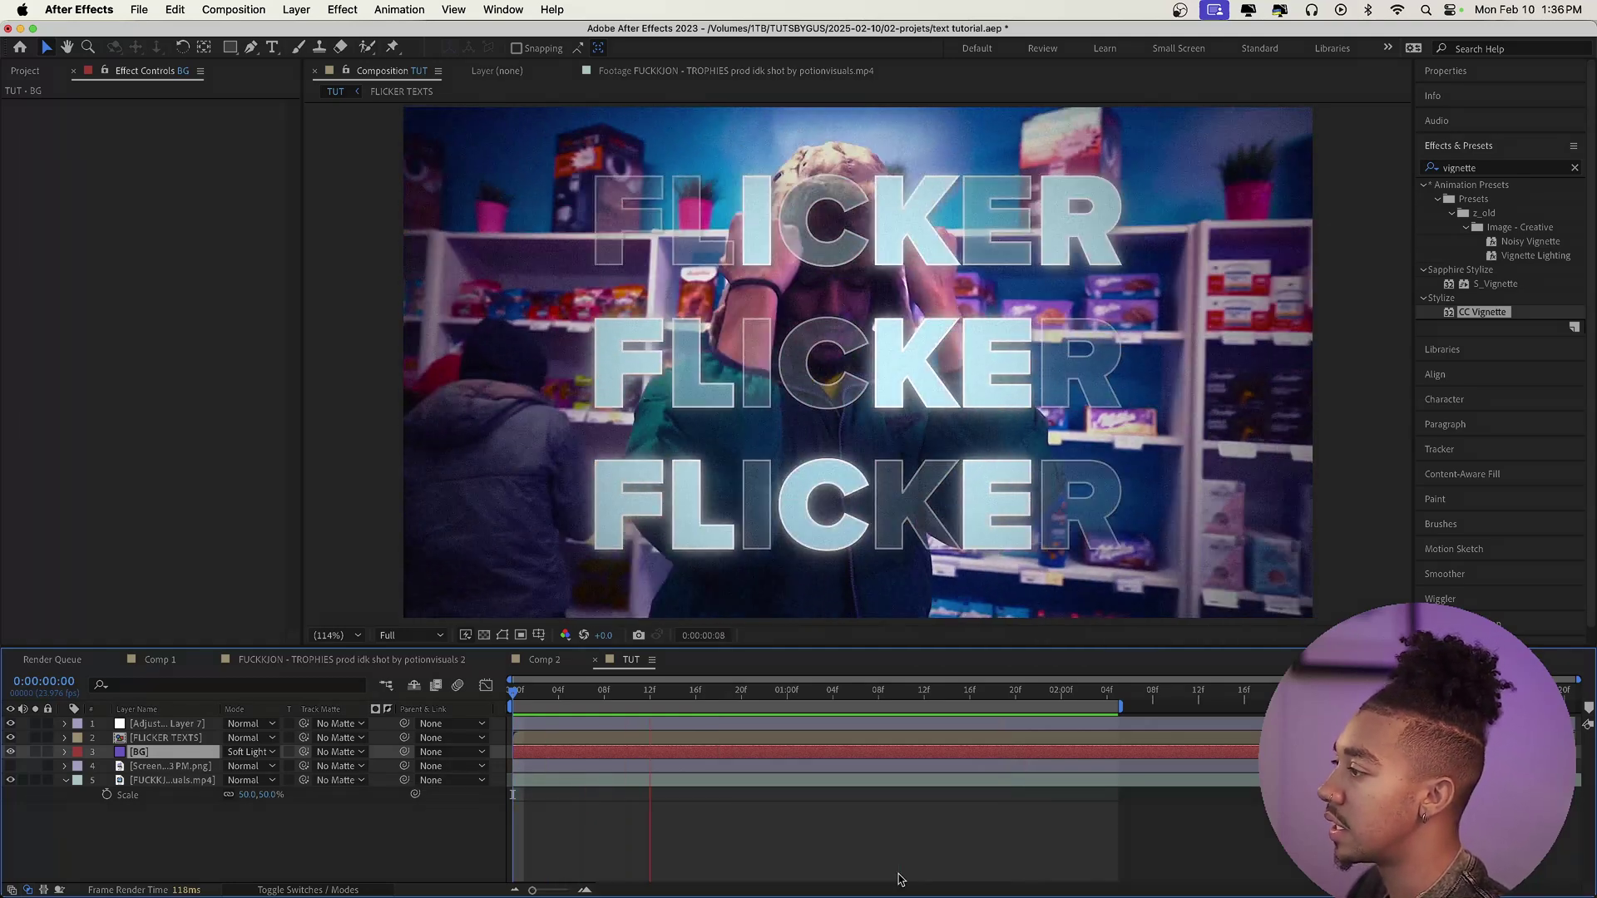
pyautogui.doubleClick(166, 738)
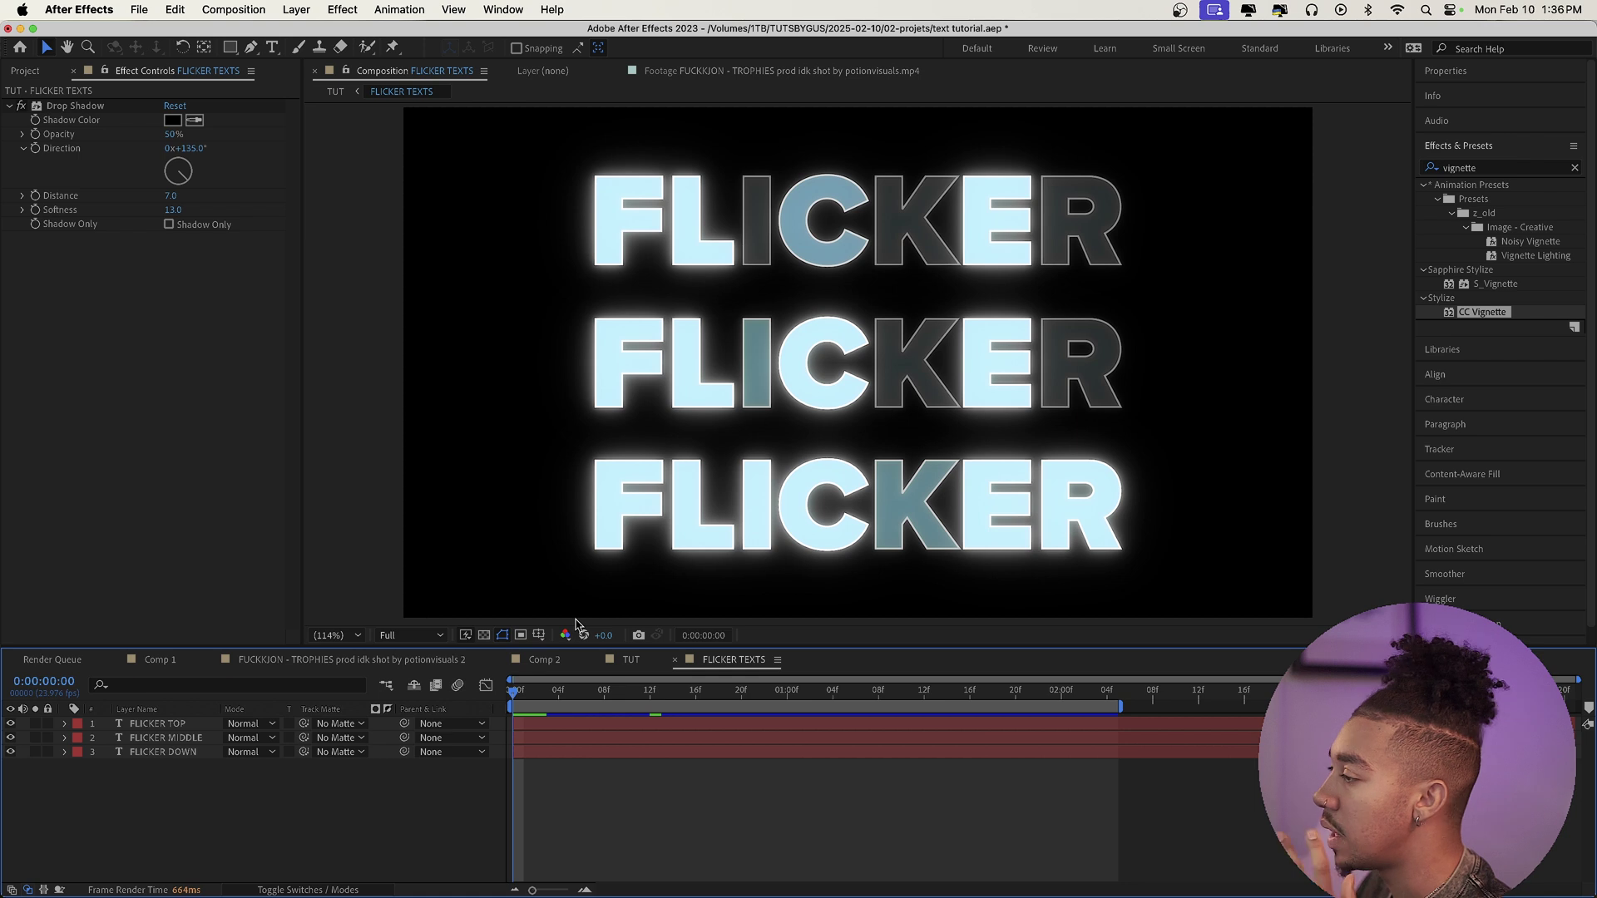
# Step: Set FLICKER TOP's opacity to 0% and add an opacity keyframe at frame 0
pyautogui.click(191, 725)
pyautogui.press('t')
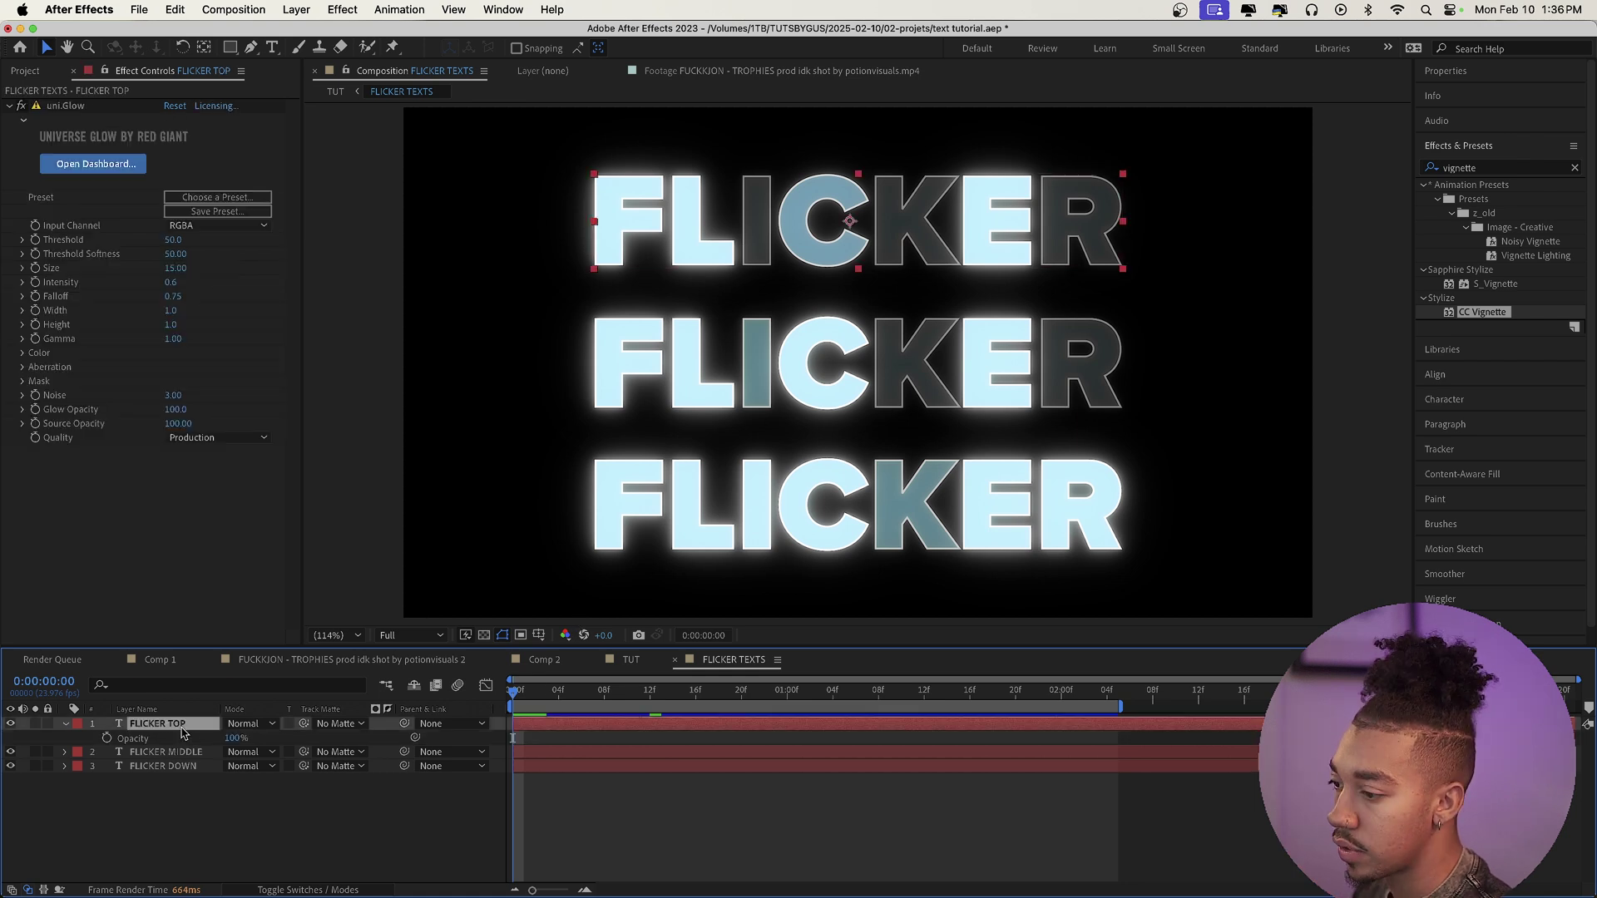
pyautogui.click(234, 738)
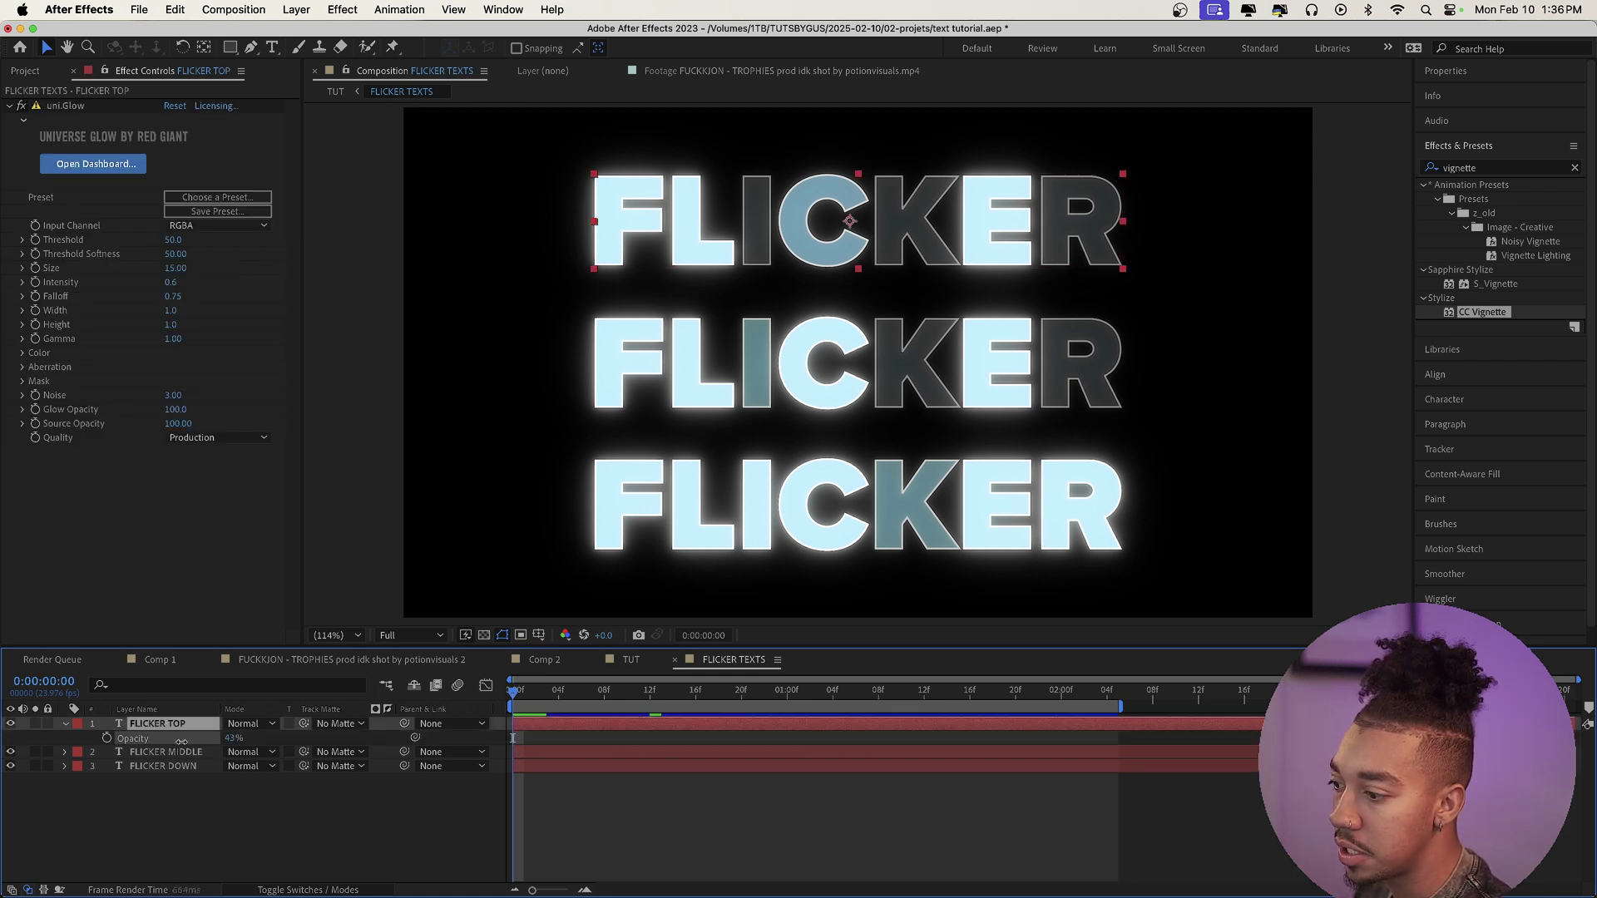
pyautogui.write('0')
pyautogui.press('Return')
pyautogui.click(106, 739)
# Step: Keyframe FLICKER TOP's opacity at 36%, then 18%, then higher at frame 5
pyautogui.press('pagedown')
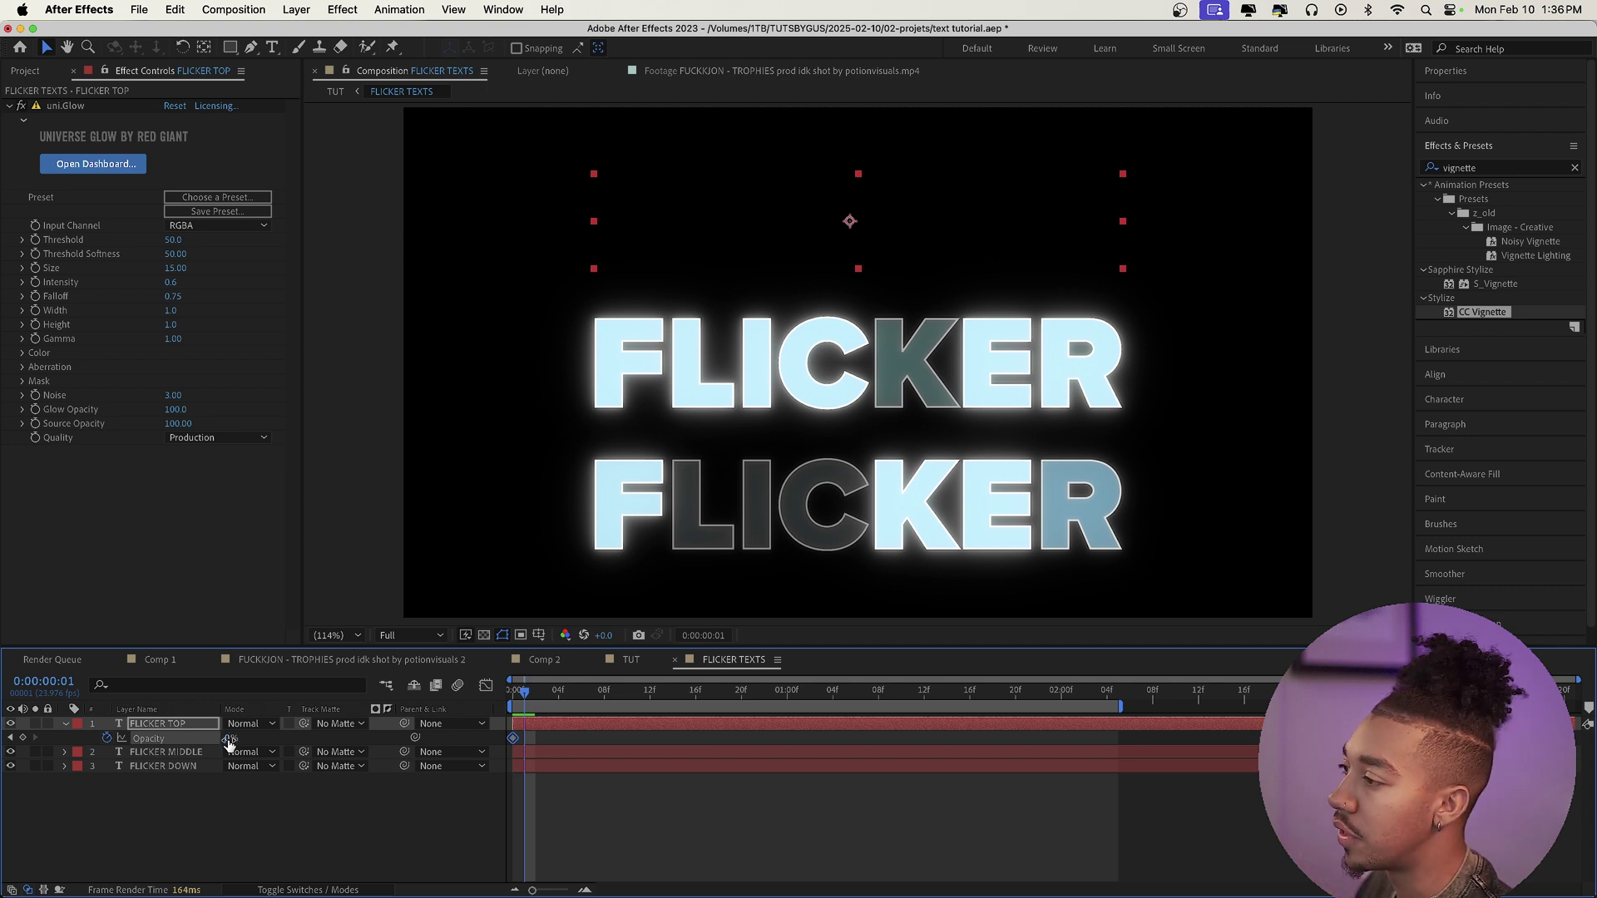
pyautogui.moveTo(230, 739); pyautogui.dragTo(295, 745)
pyautogui.press('pagedown')
pyautogui.press('pagedown')
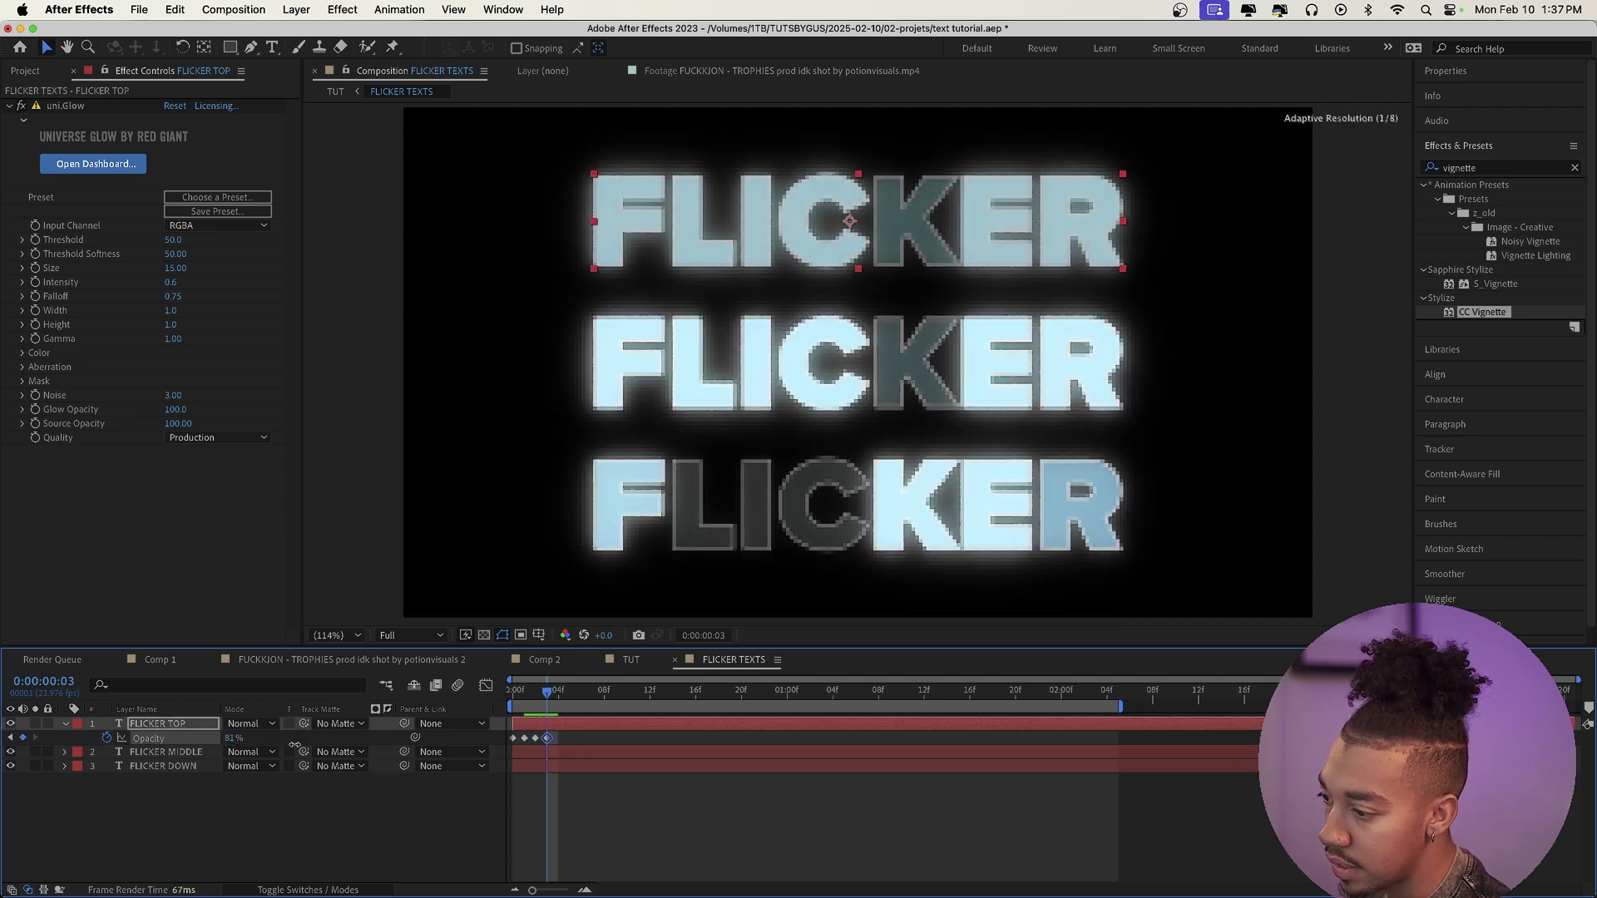
pyautogui.press('pagedown')
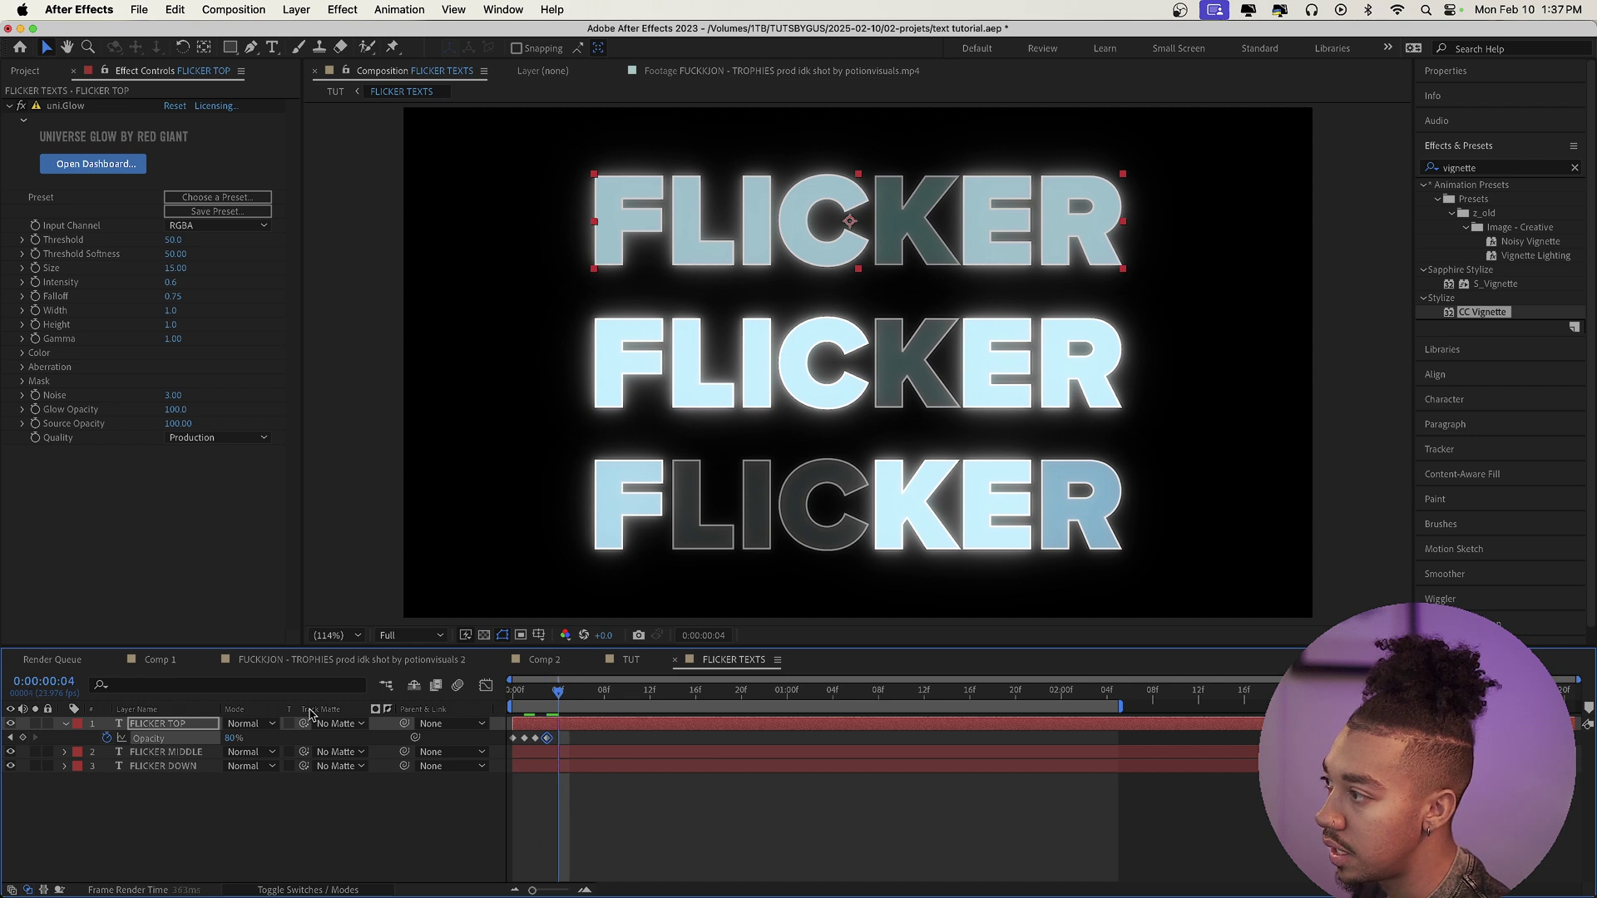
pyautogui.moveTo(233, 738); pyautogui.dragTo(188, 751)
pyautogui.press('pagedown')
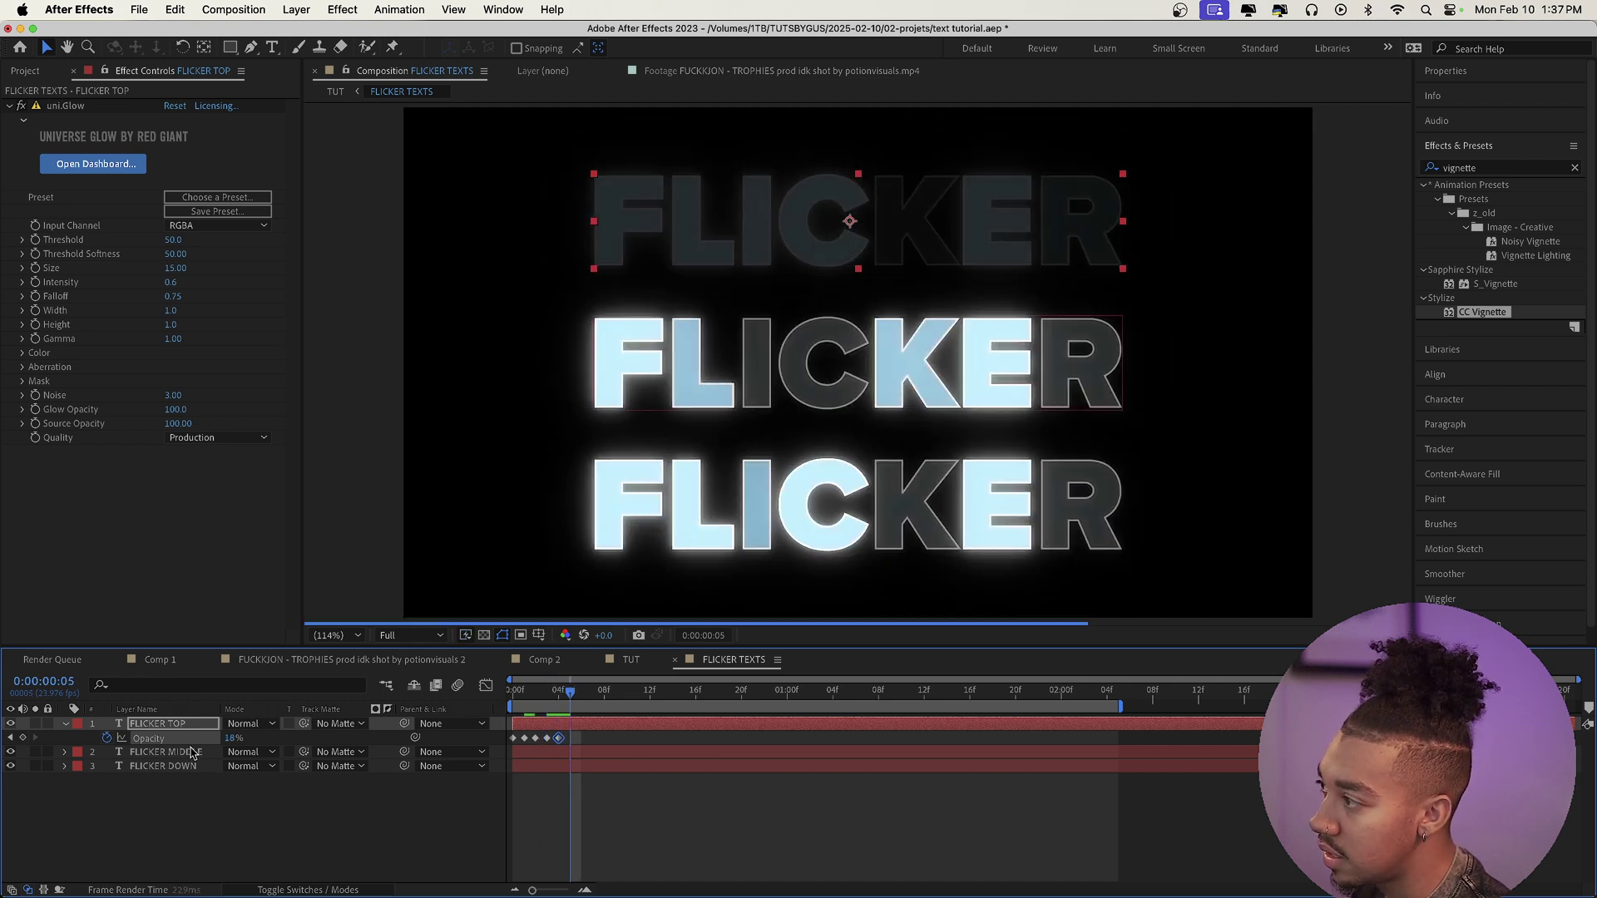
pyautogui.moveTo(231, 738); pyautogui.dragTo(266, 737)
pyautogui.press('Home')
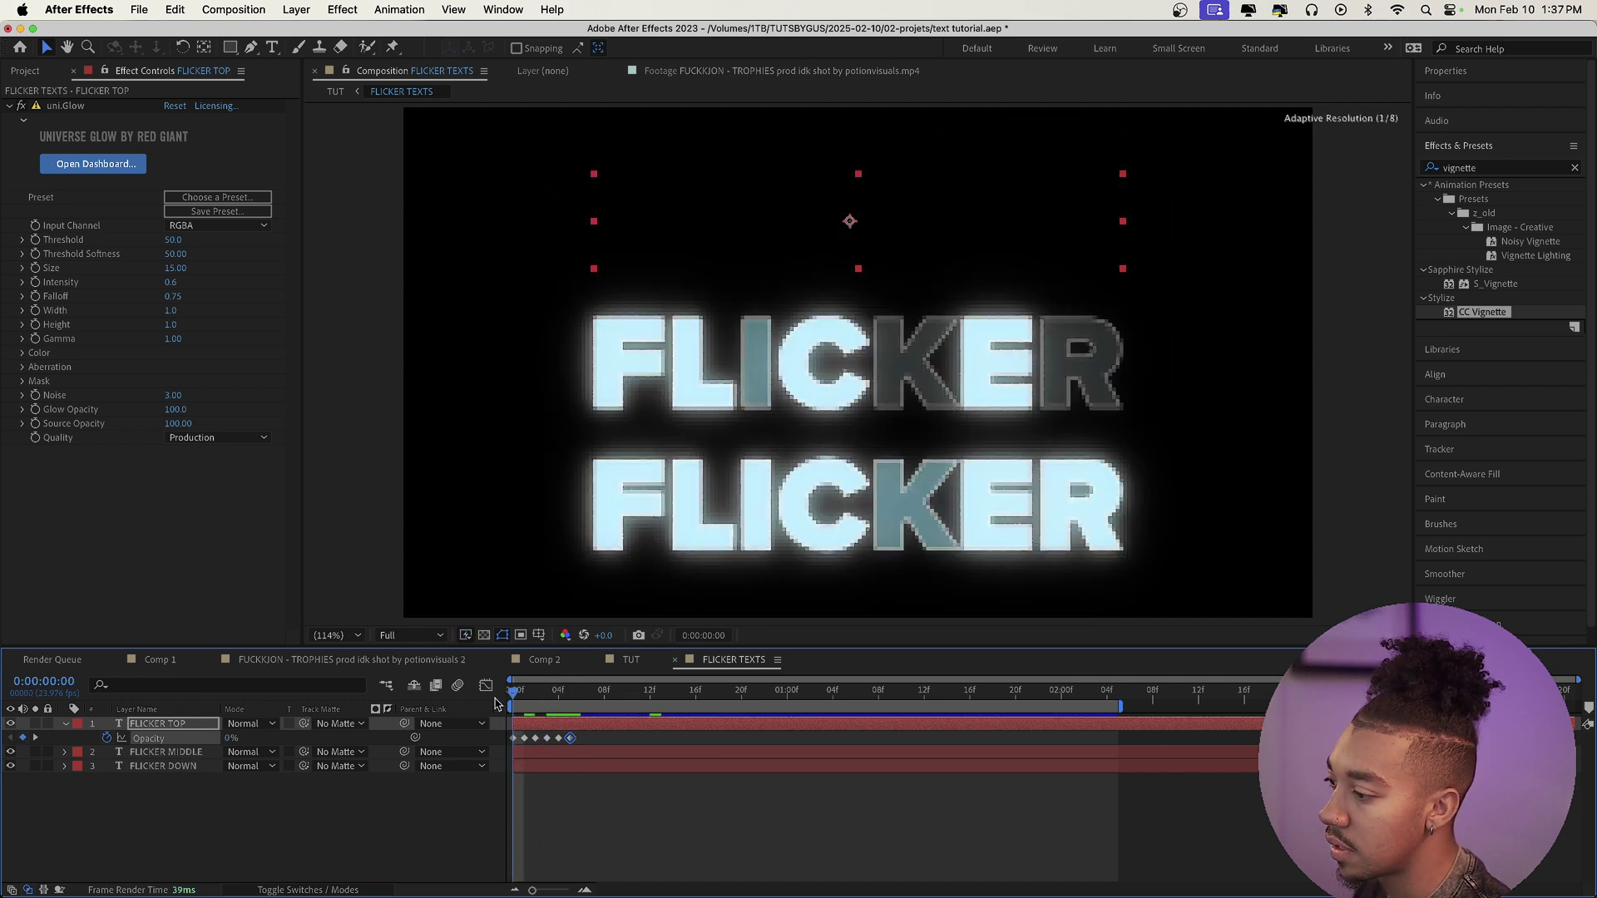
pyautogui.moveTo(514, 691); pyautogui.dragTo(573, 687)
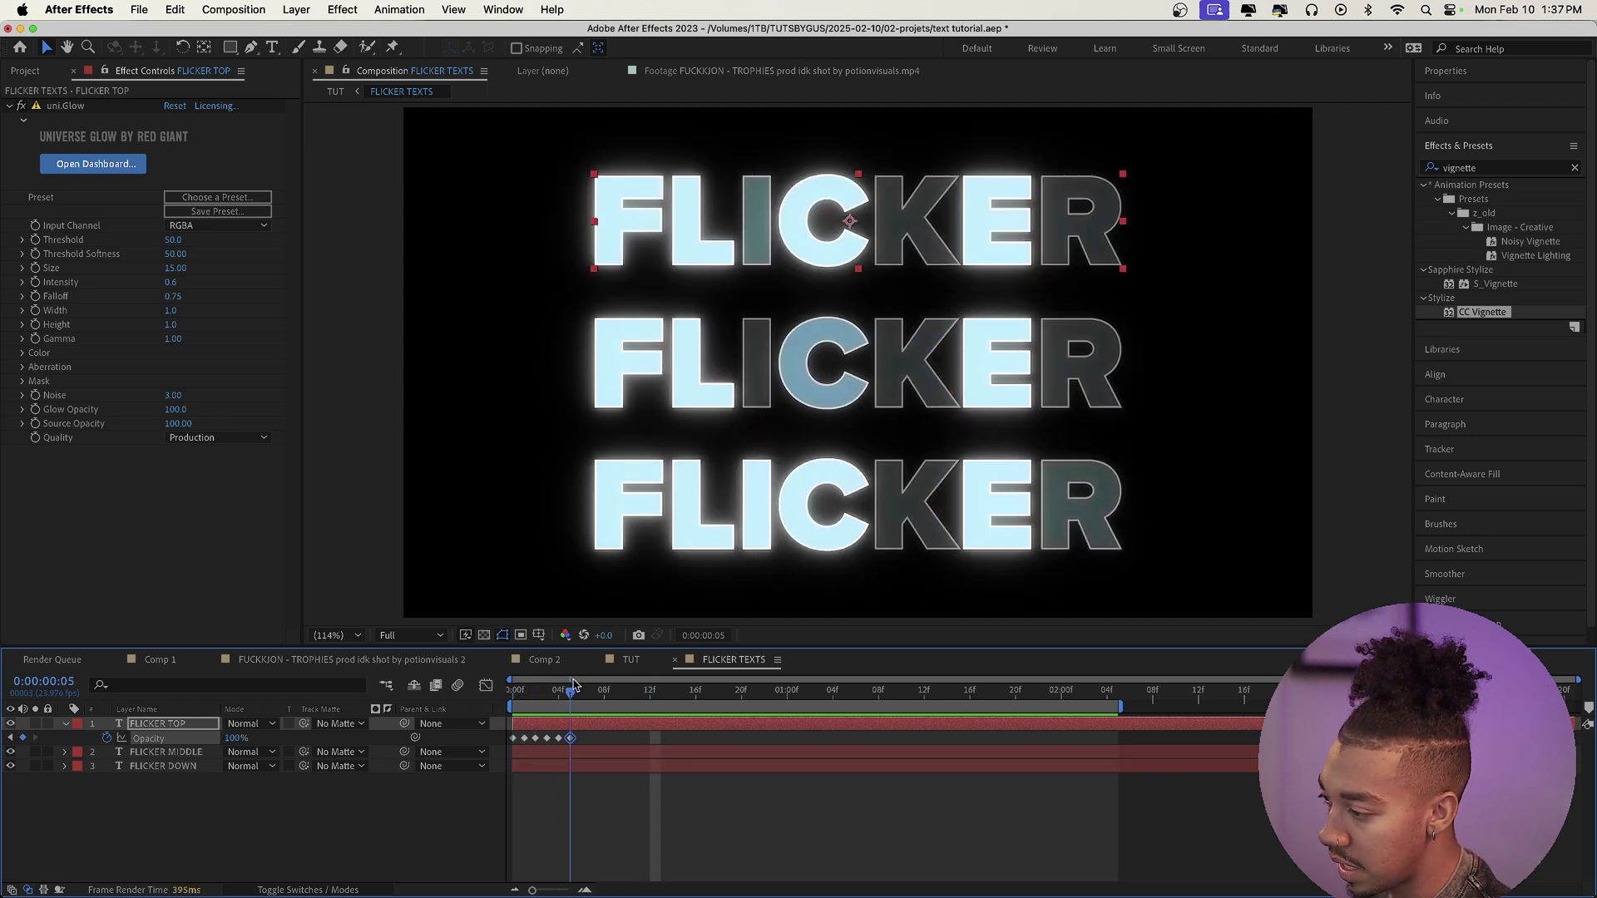
# Step: Set 30% opacity at frame 6, add a keyframe at frame 7, and preview the flicker
pyautogui.press('pagedown')
pyautogui.moveTo(236, 737); pyautogui.dragTo(171, 743)
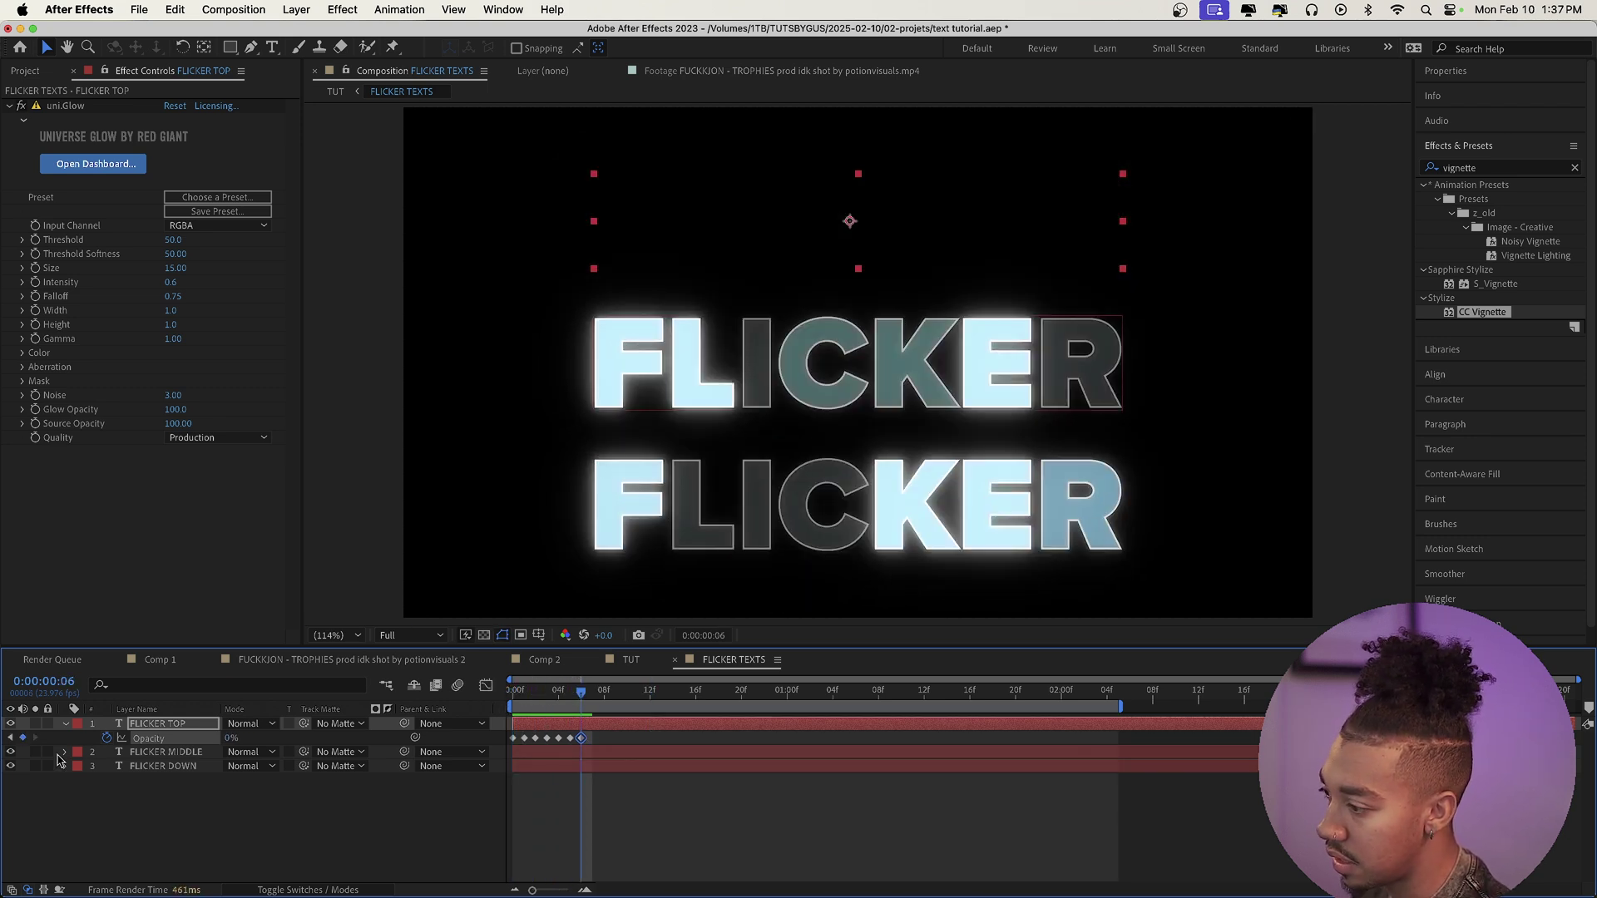
pyautogui.press('pagedown')
pyautogui.hotkey('alt', 'shift', 't')
pyautogui.press('space')
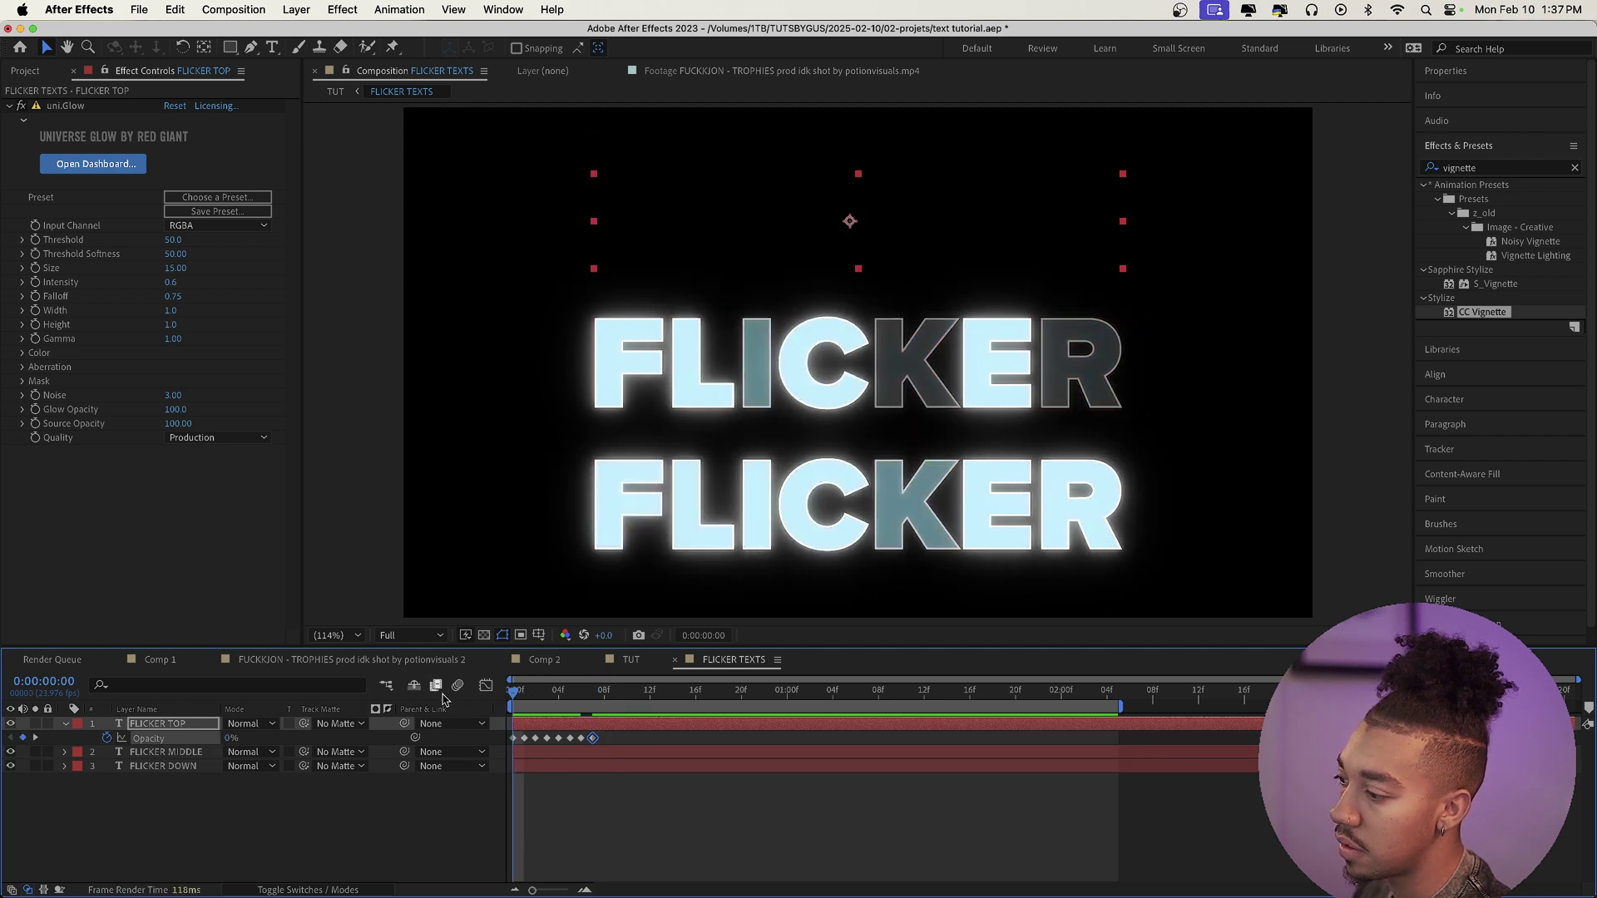
pyautogui.press('space')
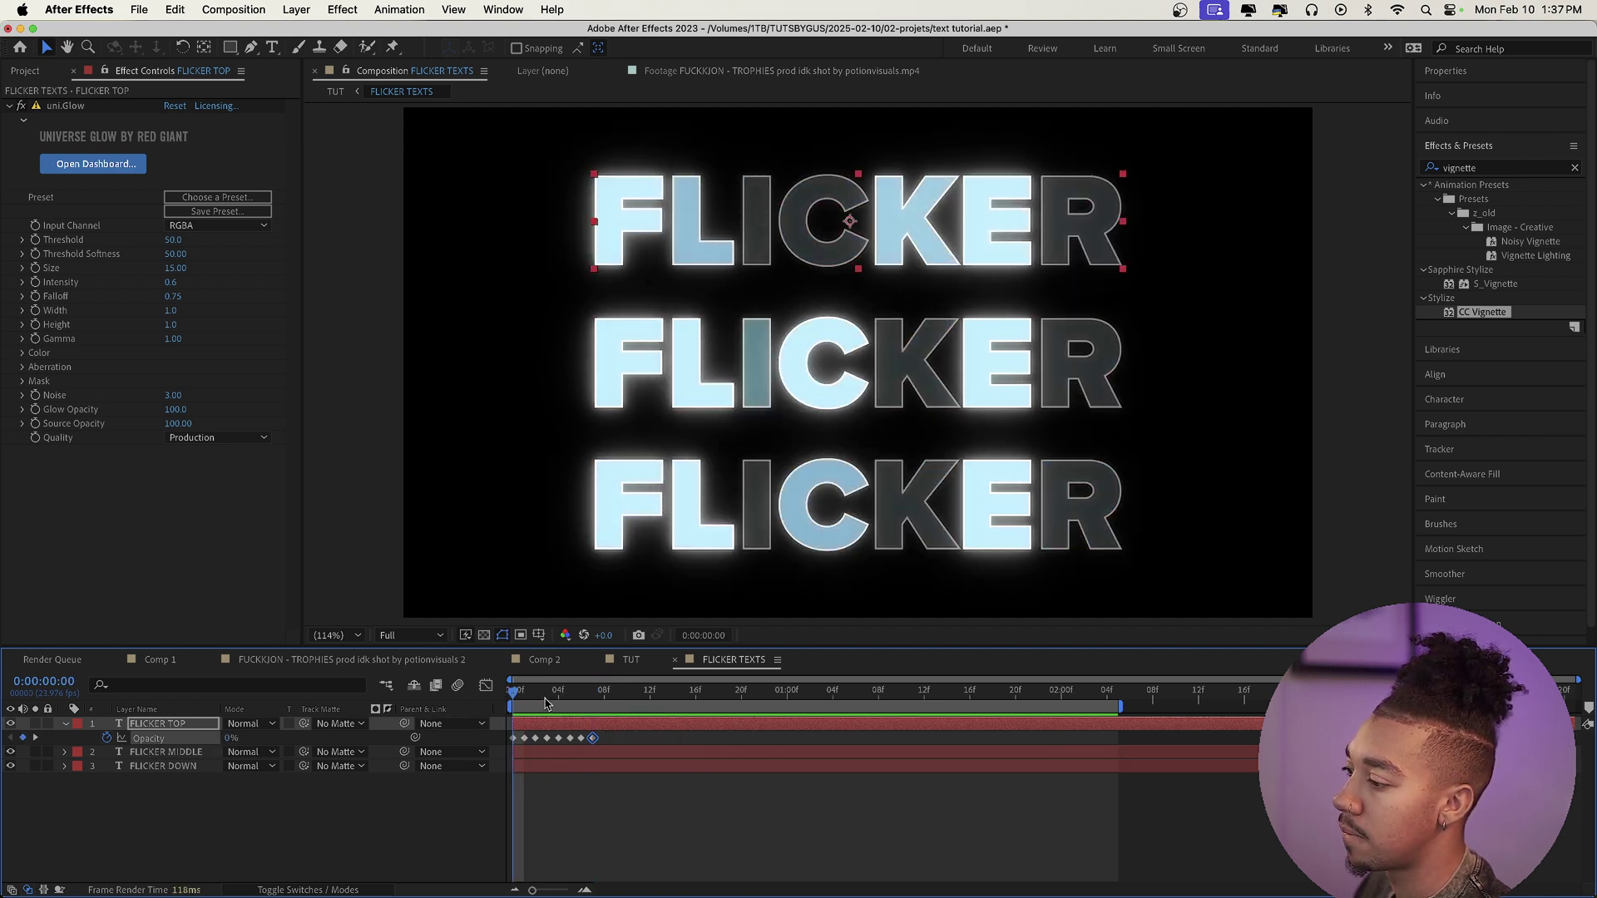
pyautogui.press('space')
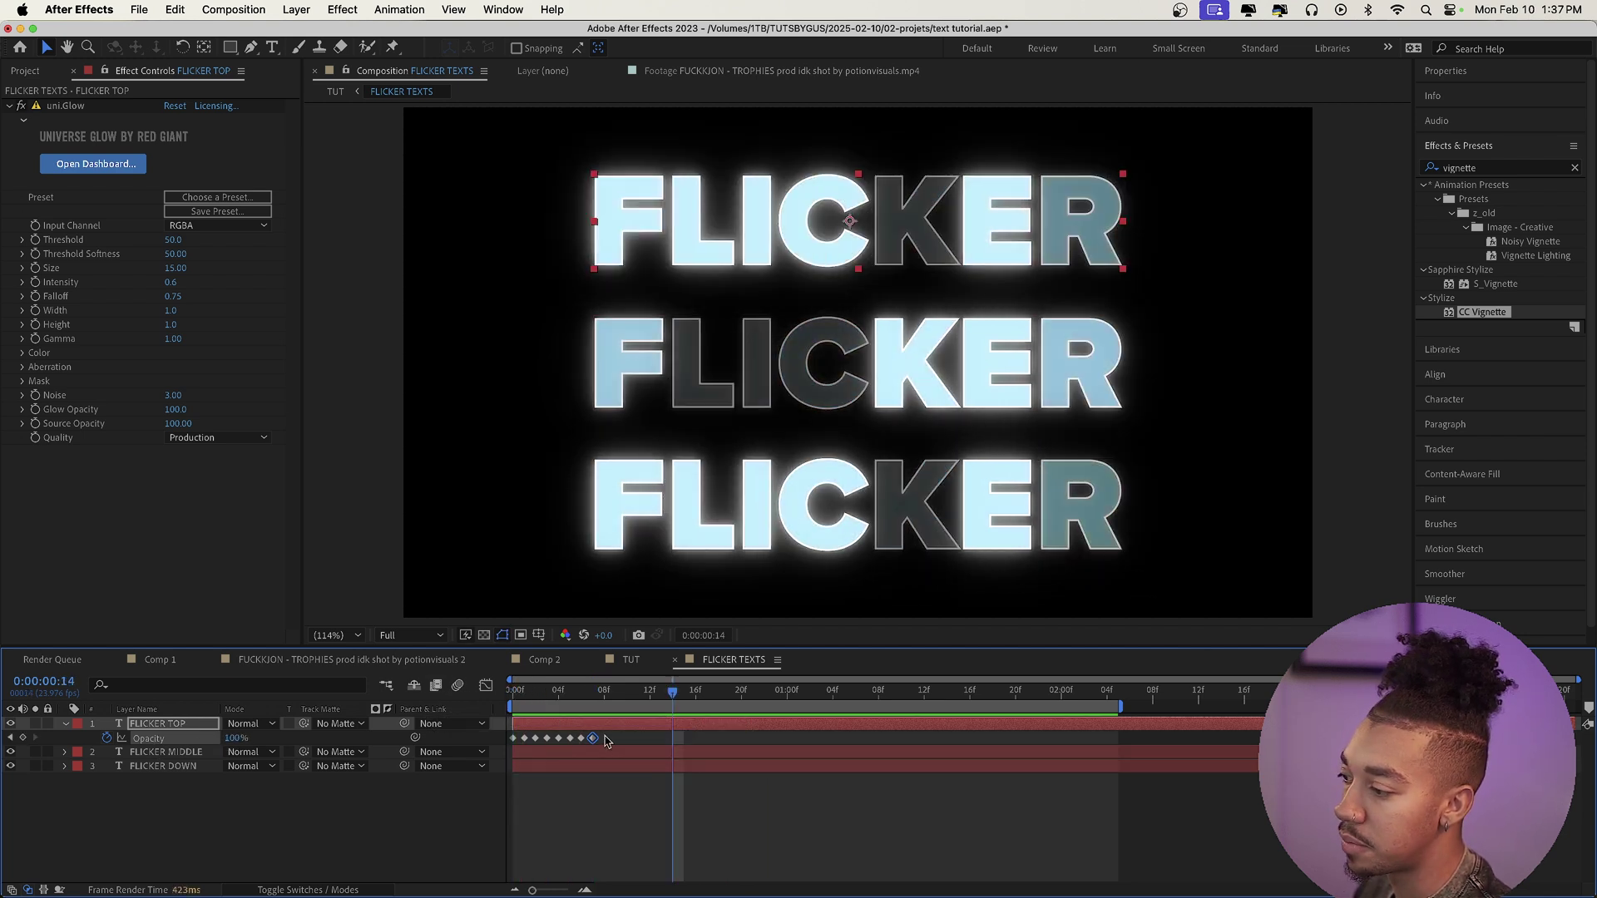
pyautogui.moveTo(617, 743); pyautogui.dragTo(478, 745)
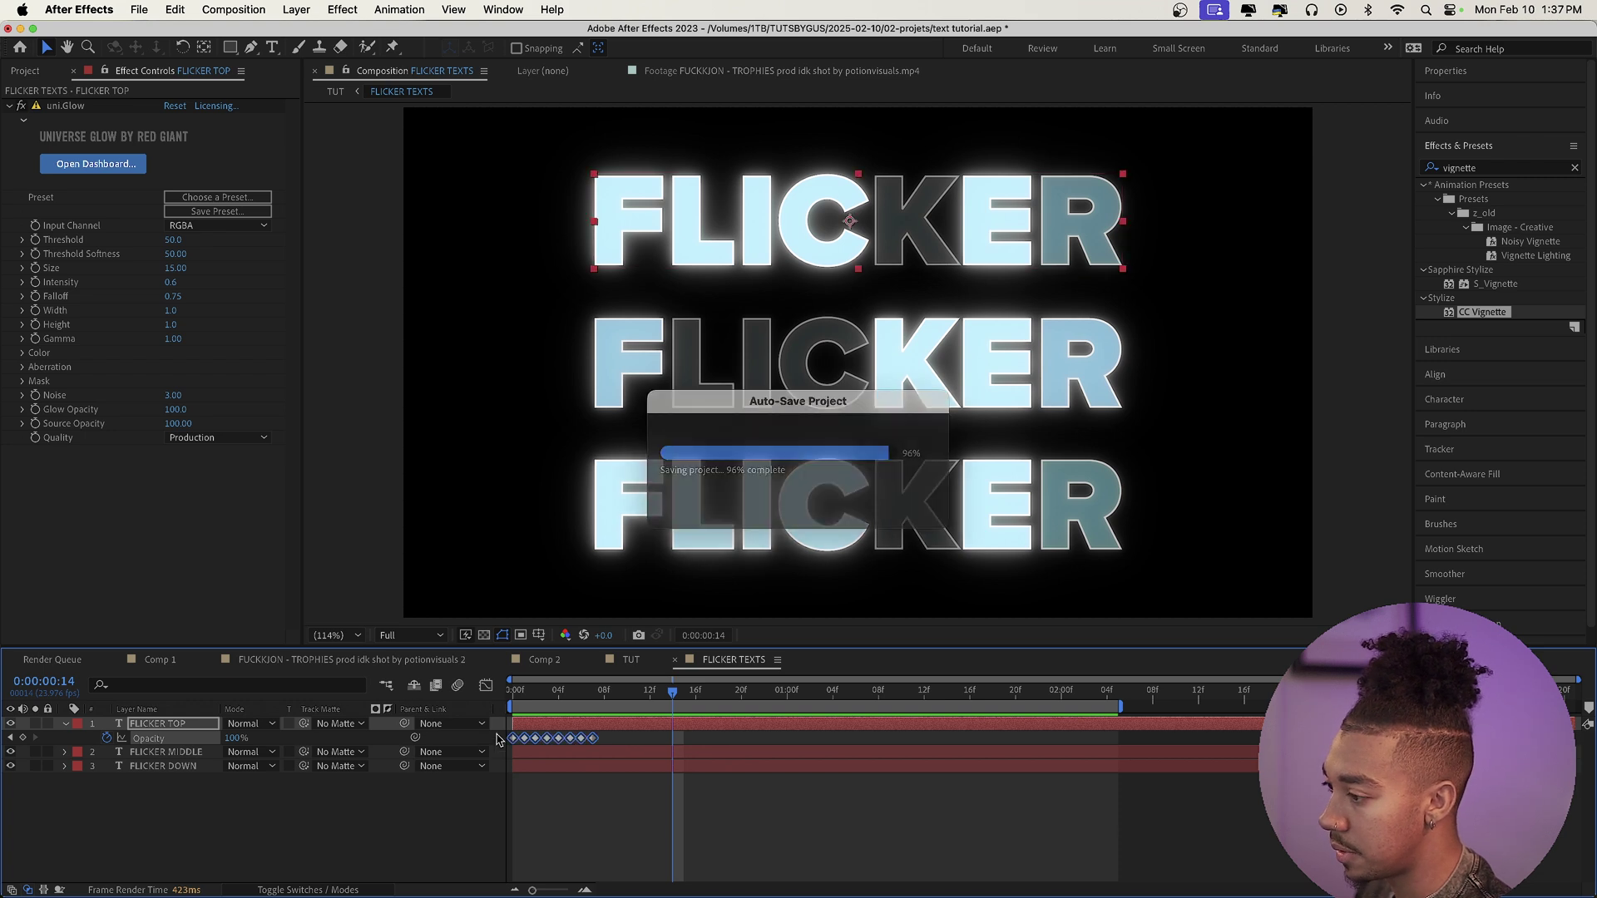
pyautogui.click(524, 689)
# Step: Paste FLICKER TOP's opacity keyframes onto FLICKER MIDDLE and preview the flickering texts
pyautogui.click(542, 755)
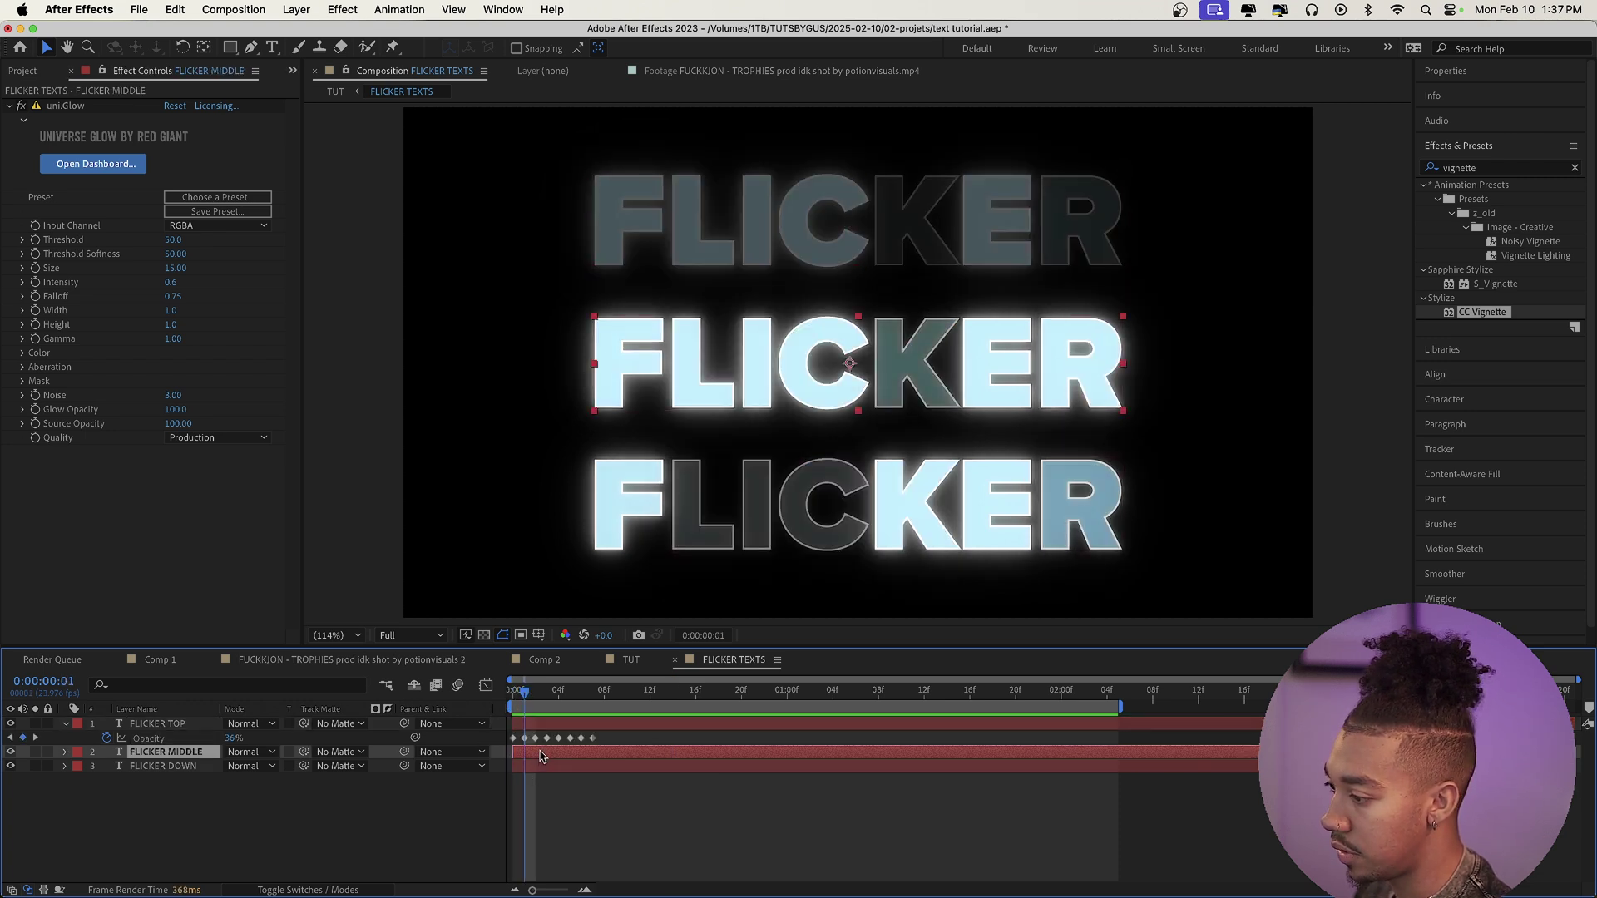
pyautogui.press('t')
pyautogui.moveTo(616, 734); pyautogui.dragTo(497, 742)
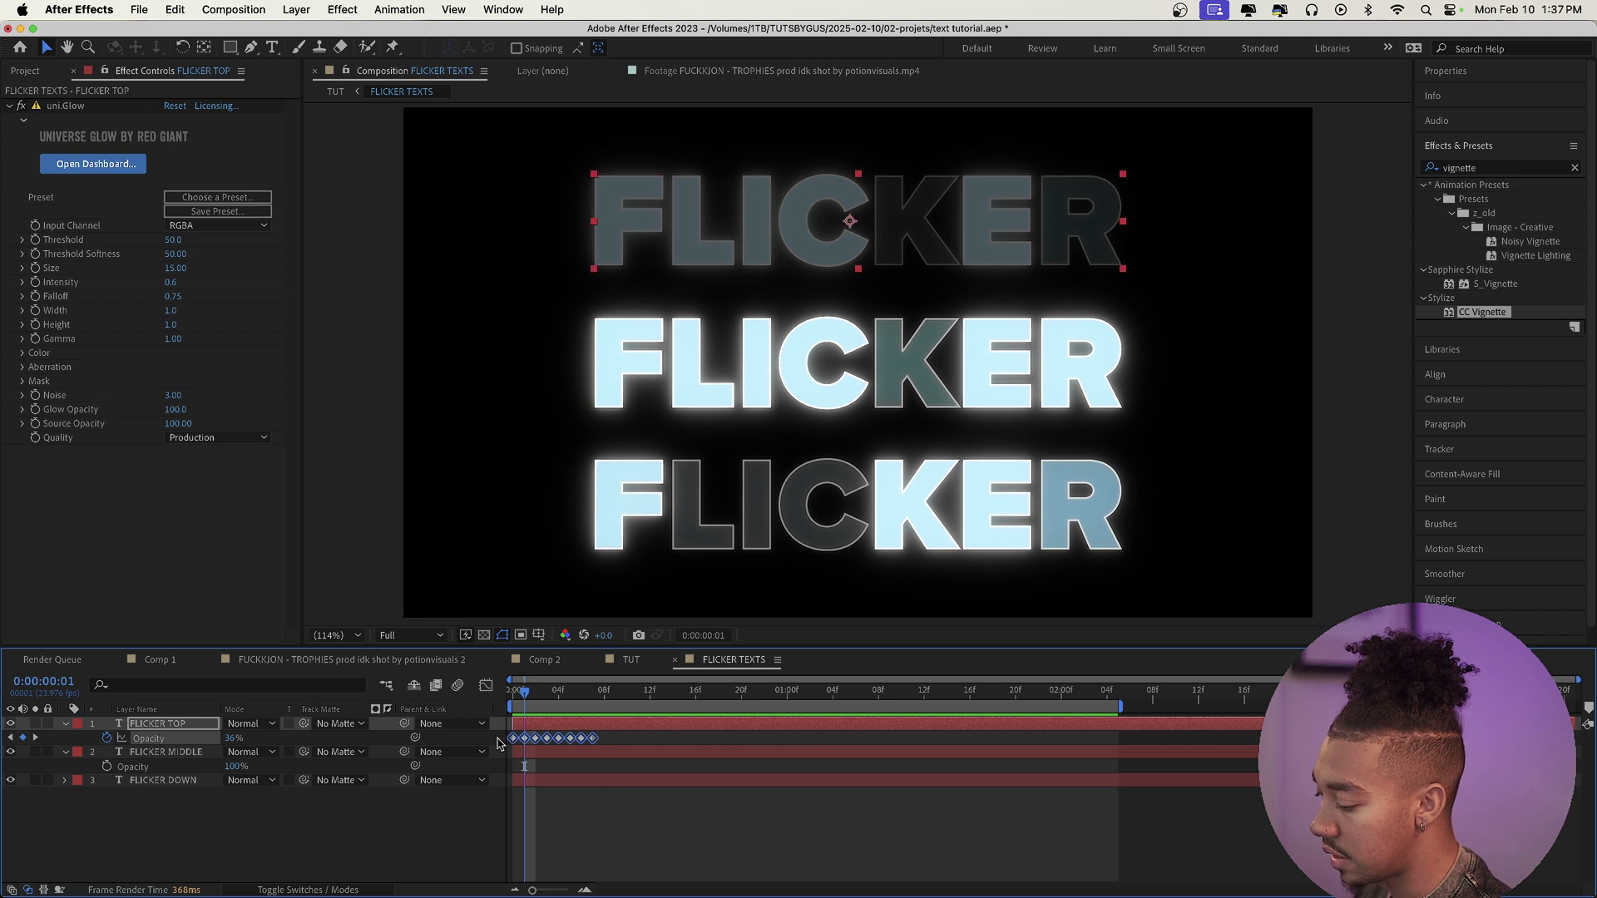
pyautogui.click(555, 765)
pyautogui.press('super+v')
pyautogui.click(537, 782)
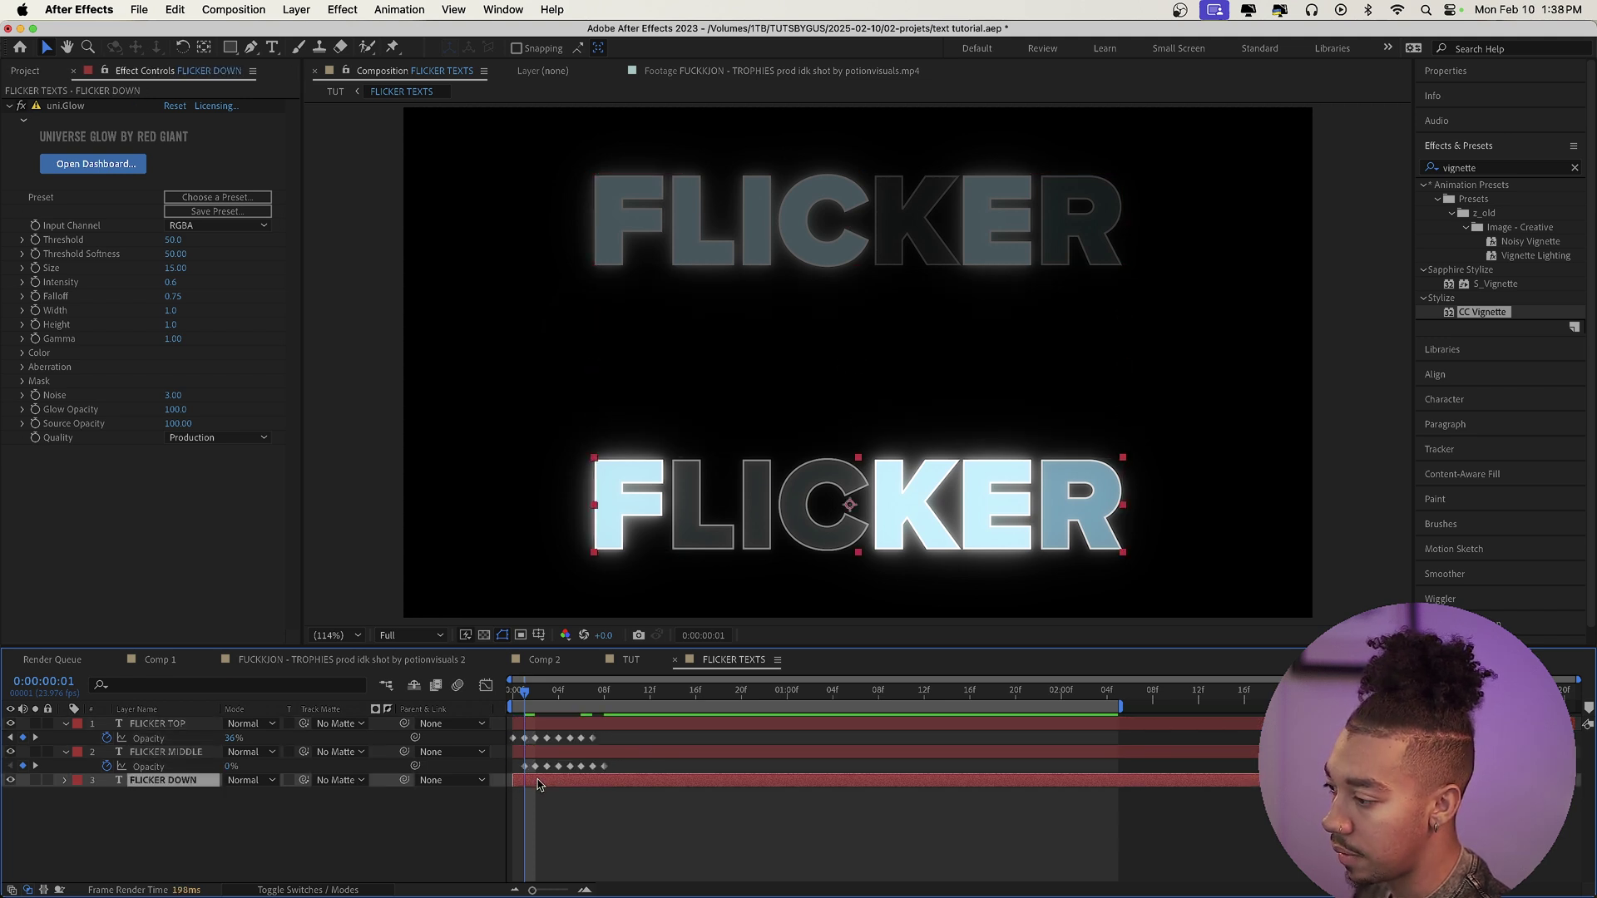
pyautogui.moveTo(530, 704); pyautogui.dragTo(511, 698)
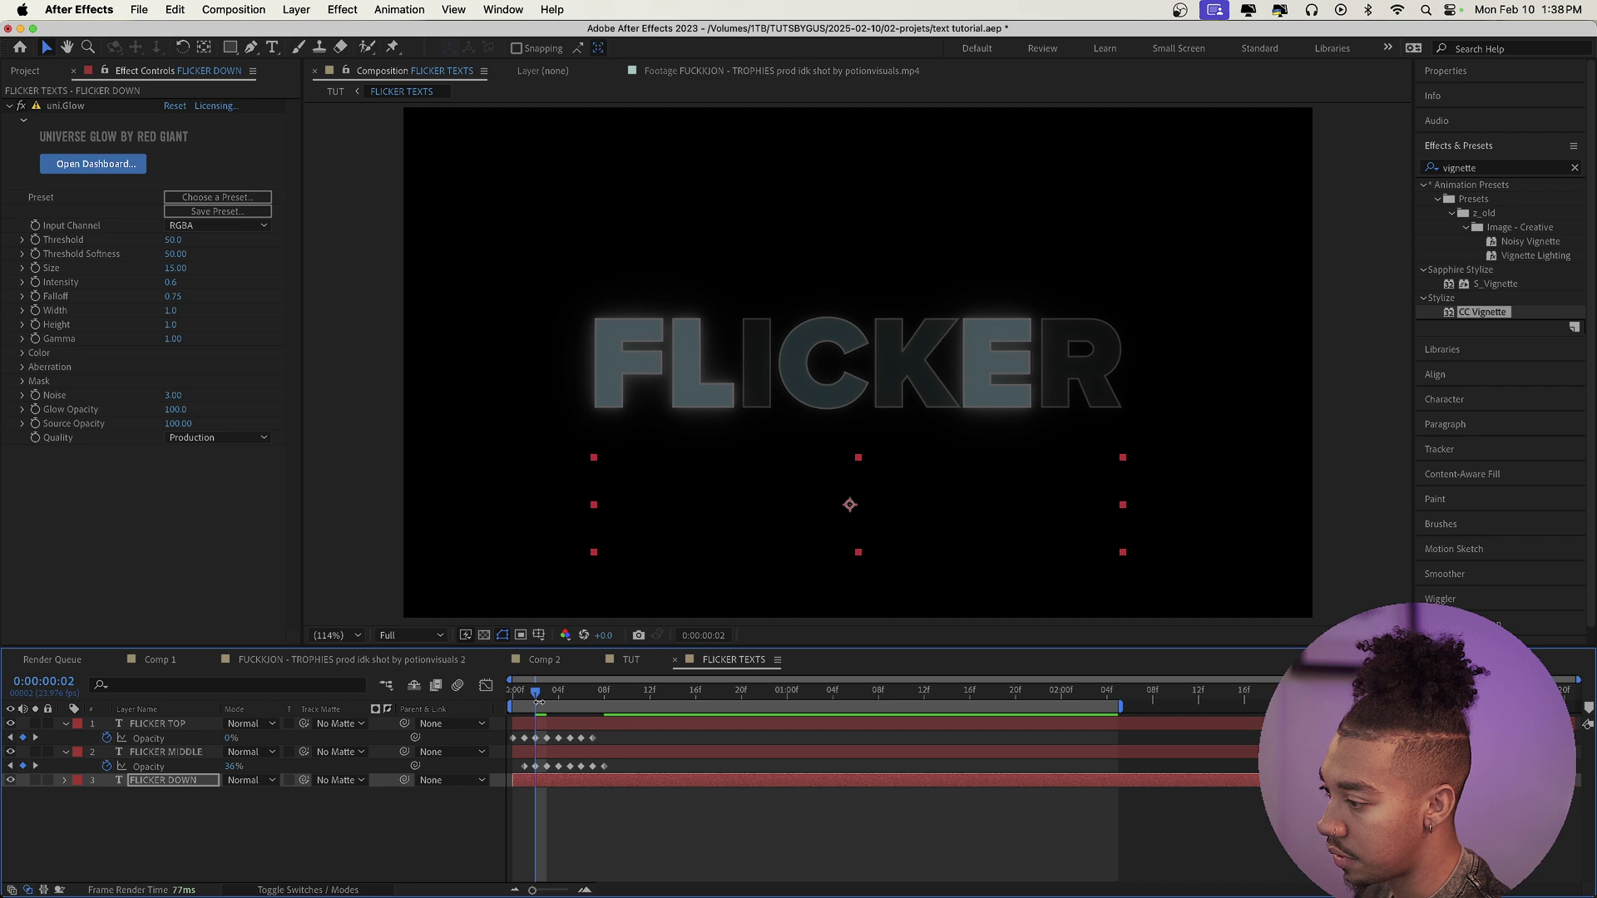
pyautogui.press('space')
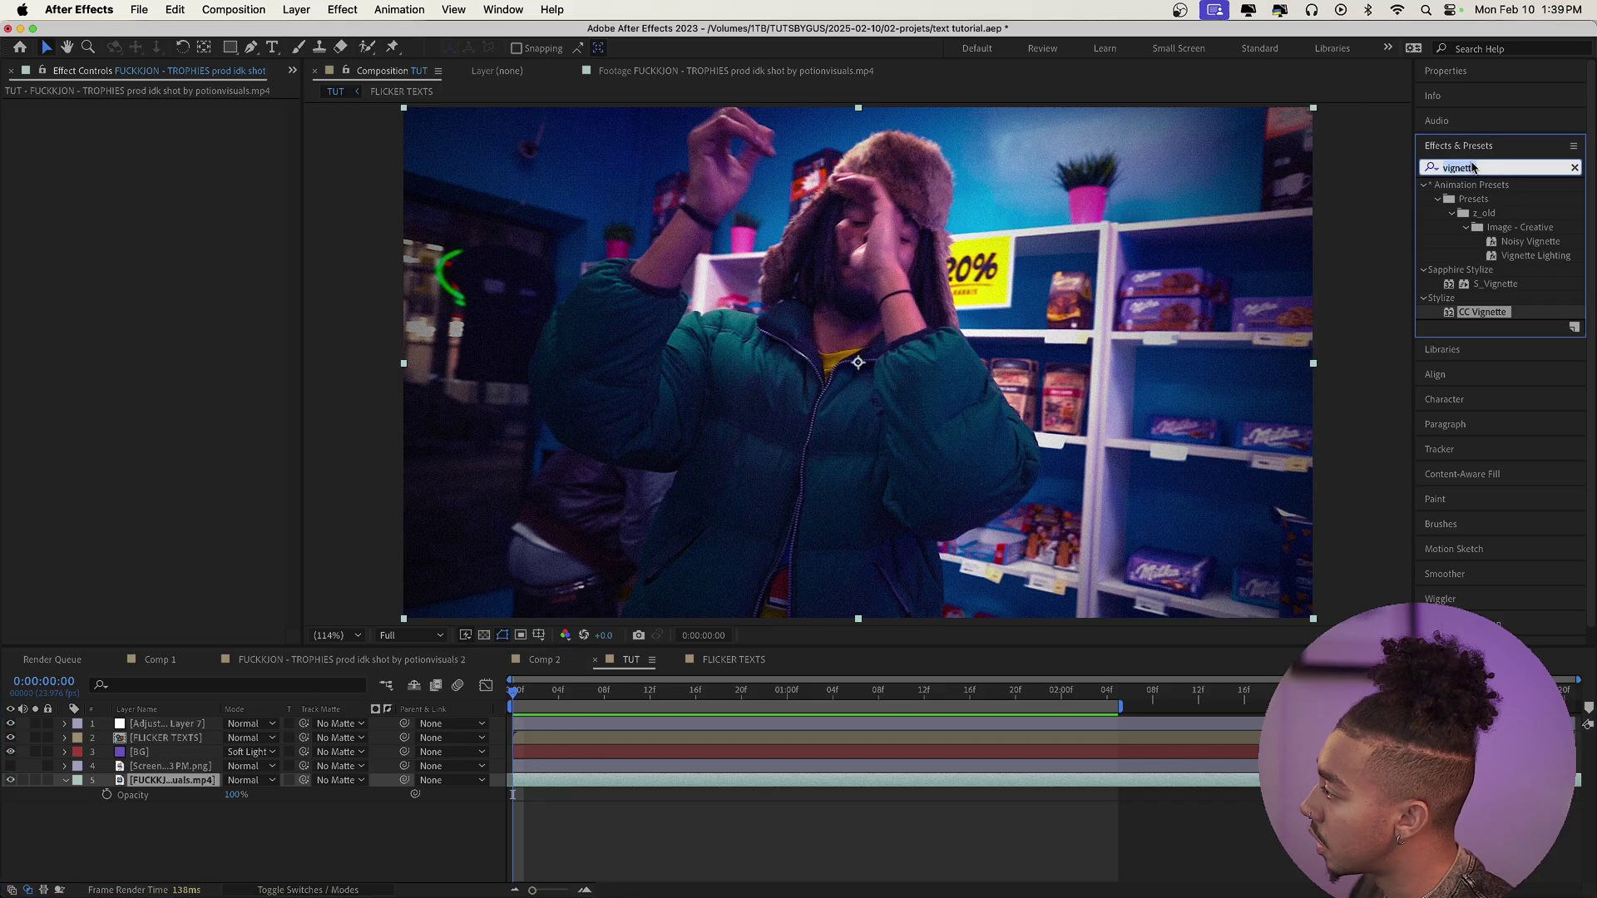
# Step: Keyframe Gaussian Blur on the store footage from 0 to 80.4 at frame 12
pyautogui.write('gaussia')
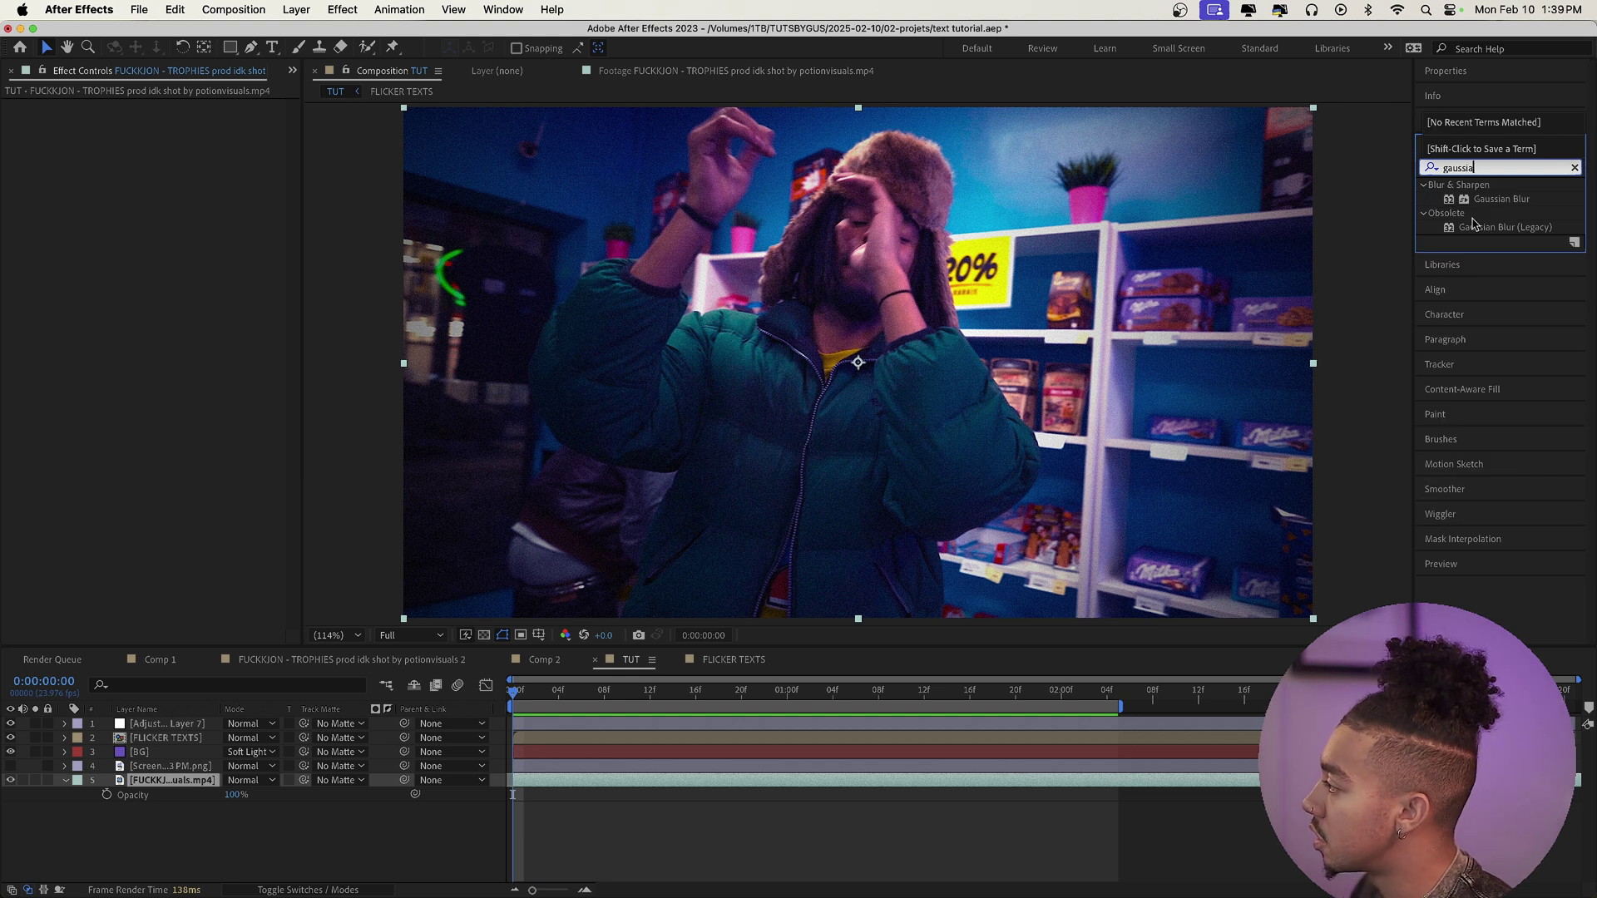
pyautogui.moveTo(1502, 204); pyautogui.dragTo(489, 779)
pyautogui.click(35, 119)
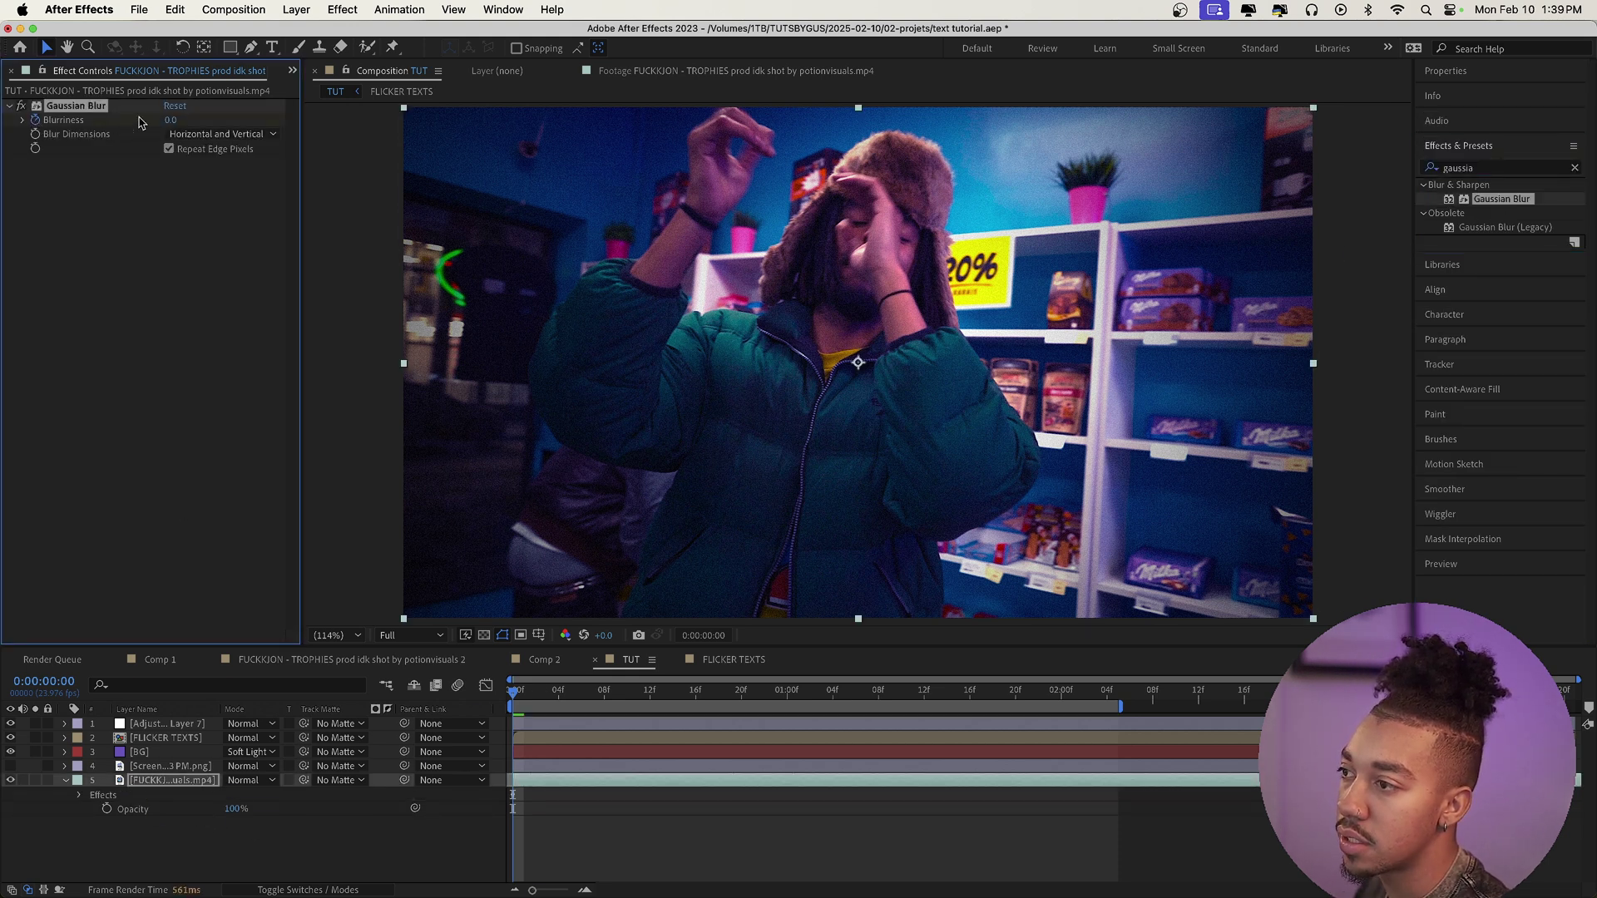
pyautogui.moveTo(525, 697); pyautogui.dragTo(650, 700)
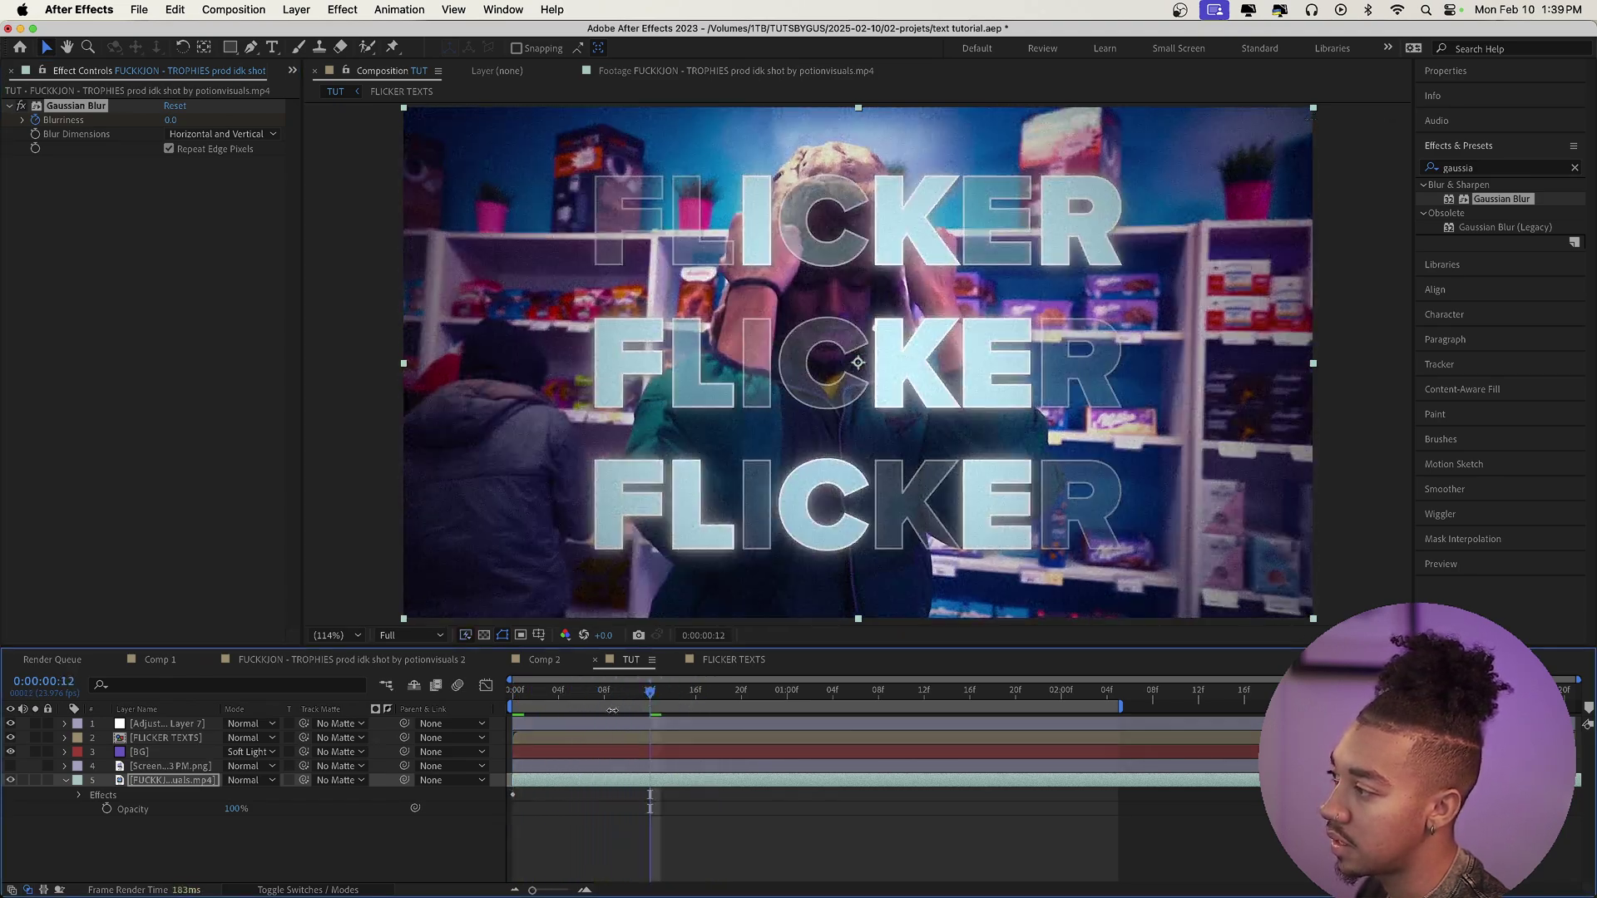
pyautogui.moveTo(173, 125); pyautogui.dragTo(890, 187)
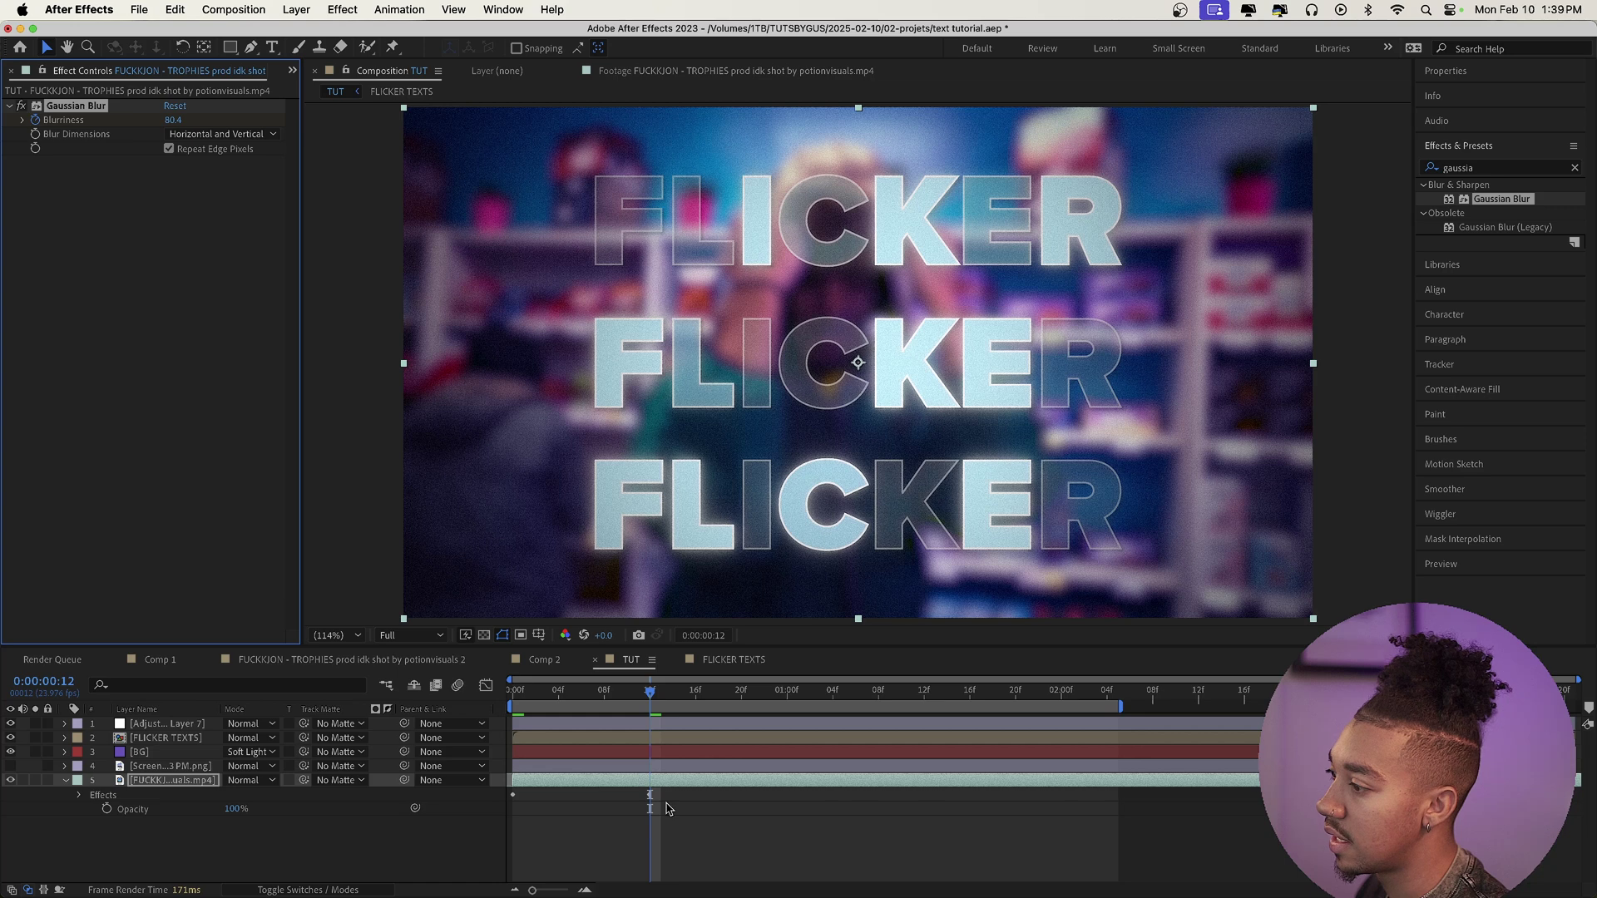
pyautogui.press('Home')
pyautogui.press('space')
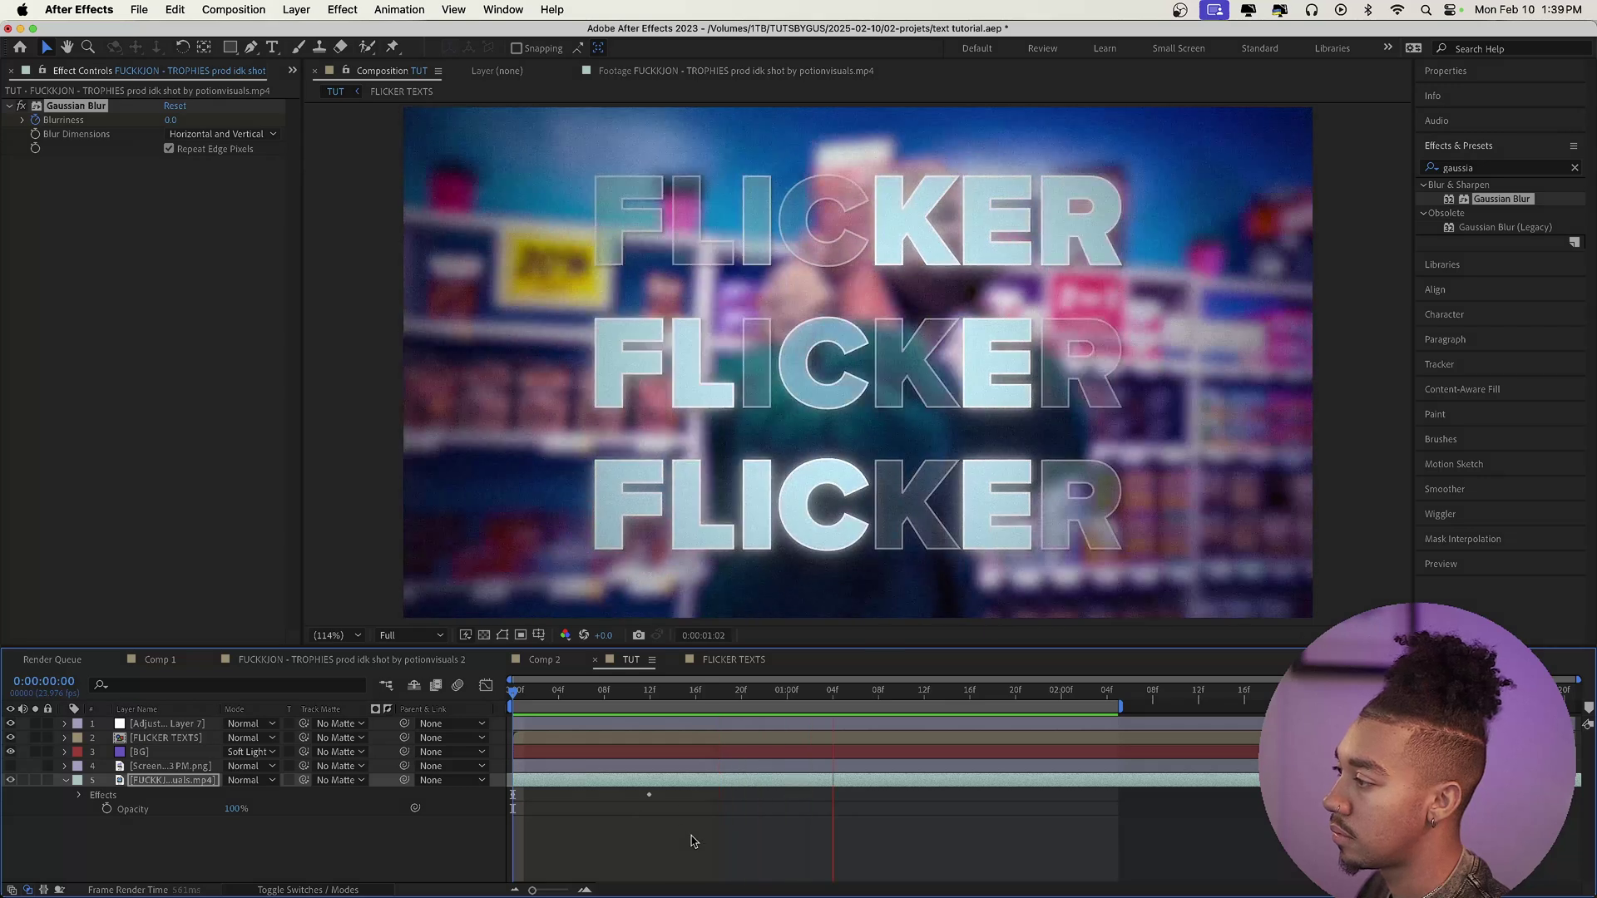
# Step: Keyframe the footage opacity at the start and set it to 0 at frame 12
pyautogui.click(149, 782)
pyautogui.press('t')
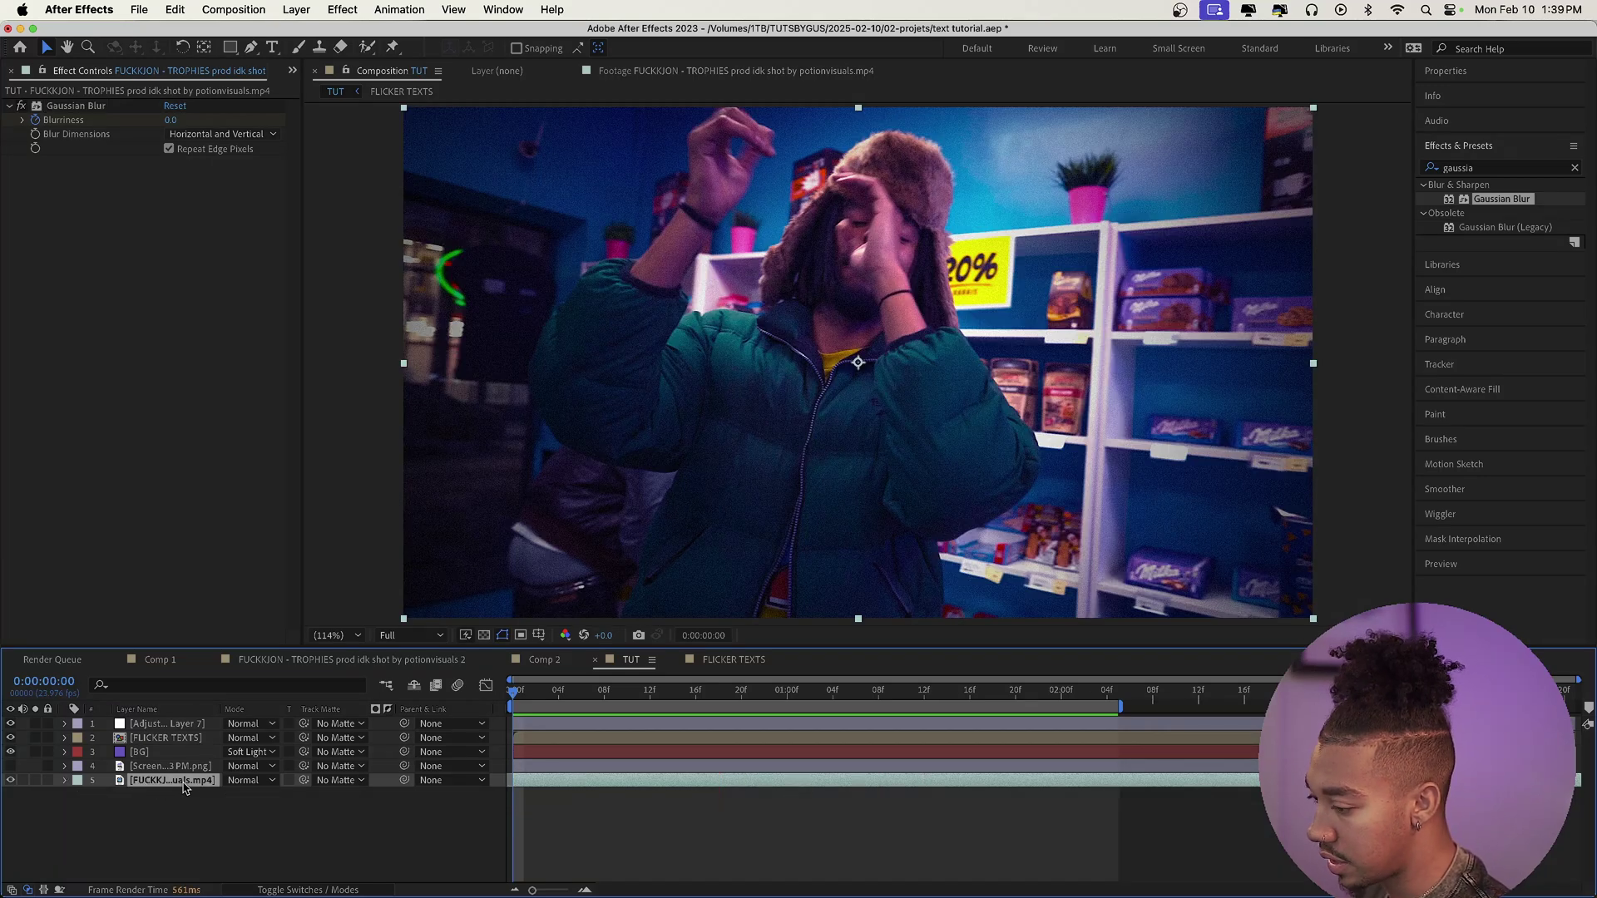
pyautogui.hotkey('alt', 'shift', 't')
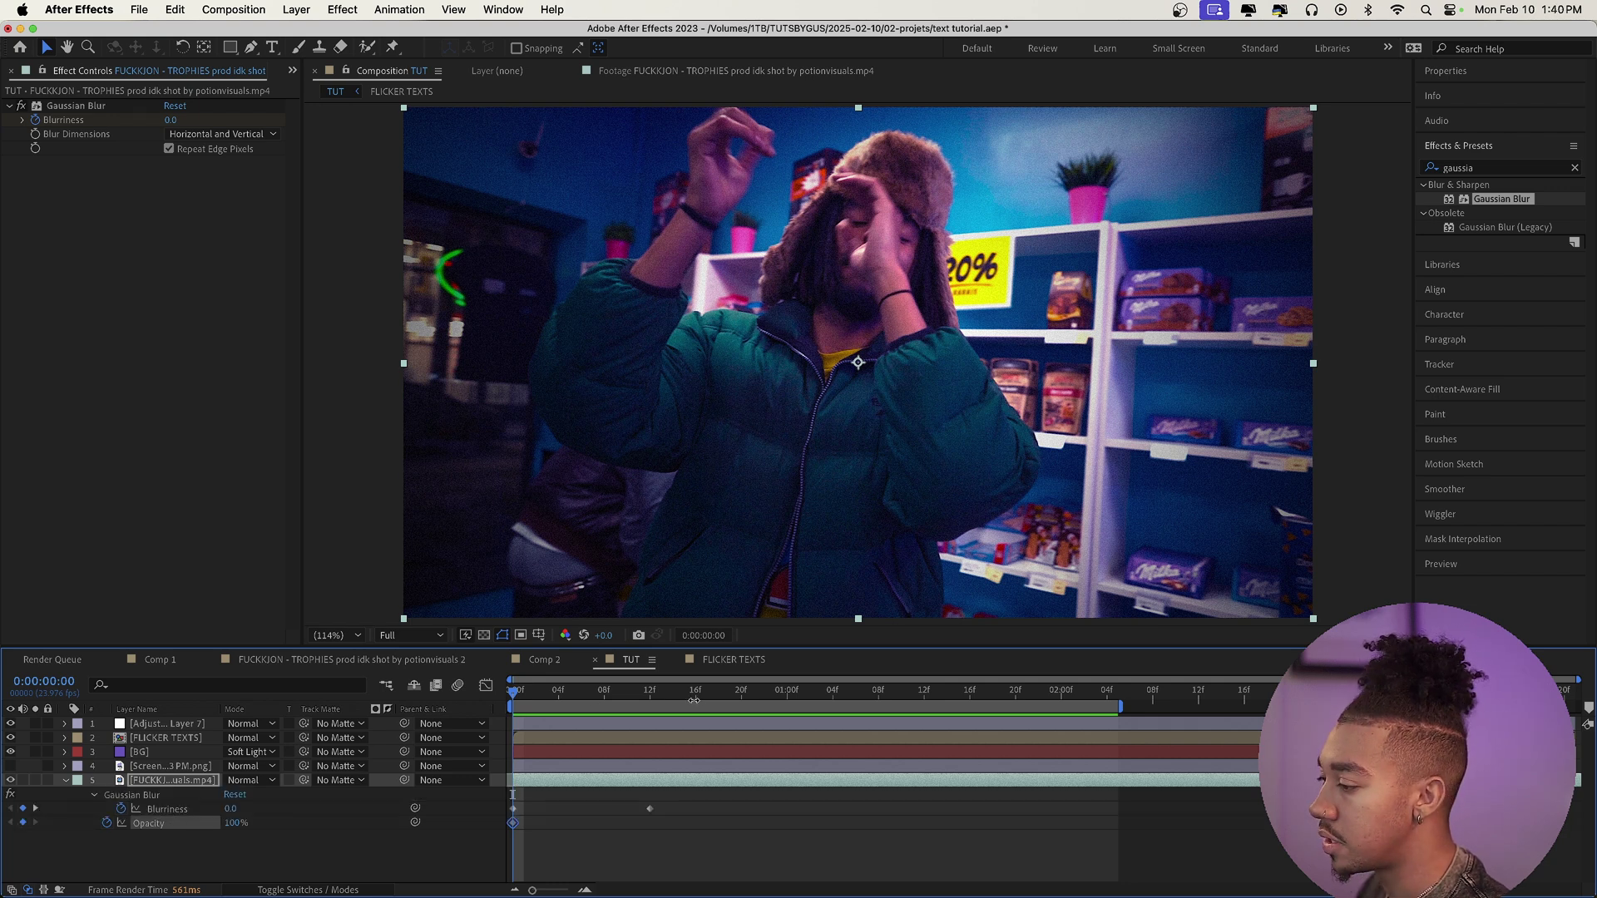
pyautogui.click(191, 809)
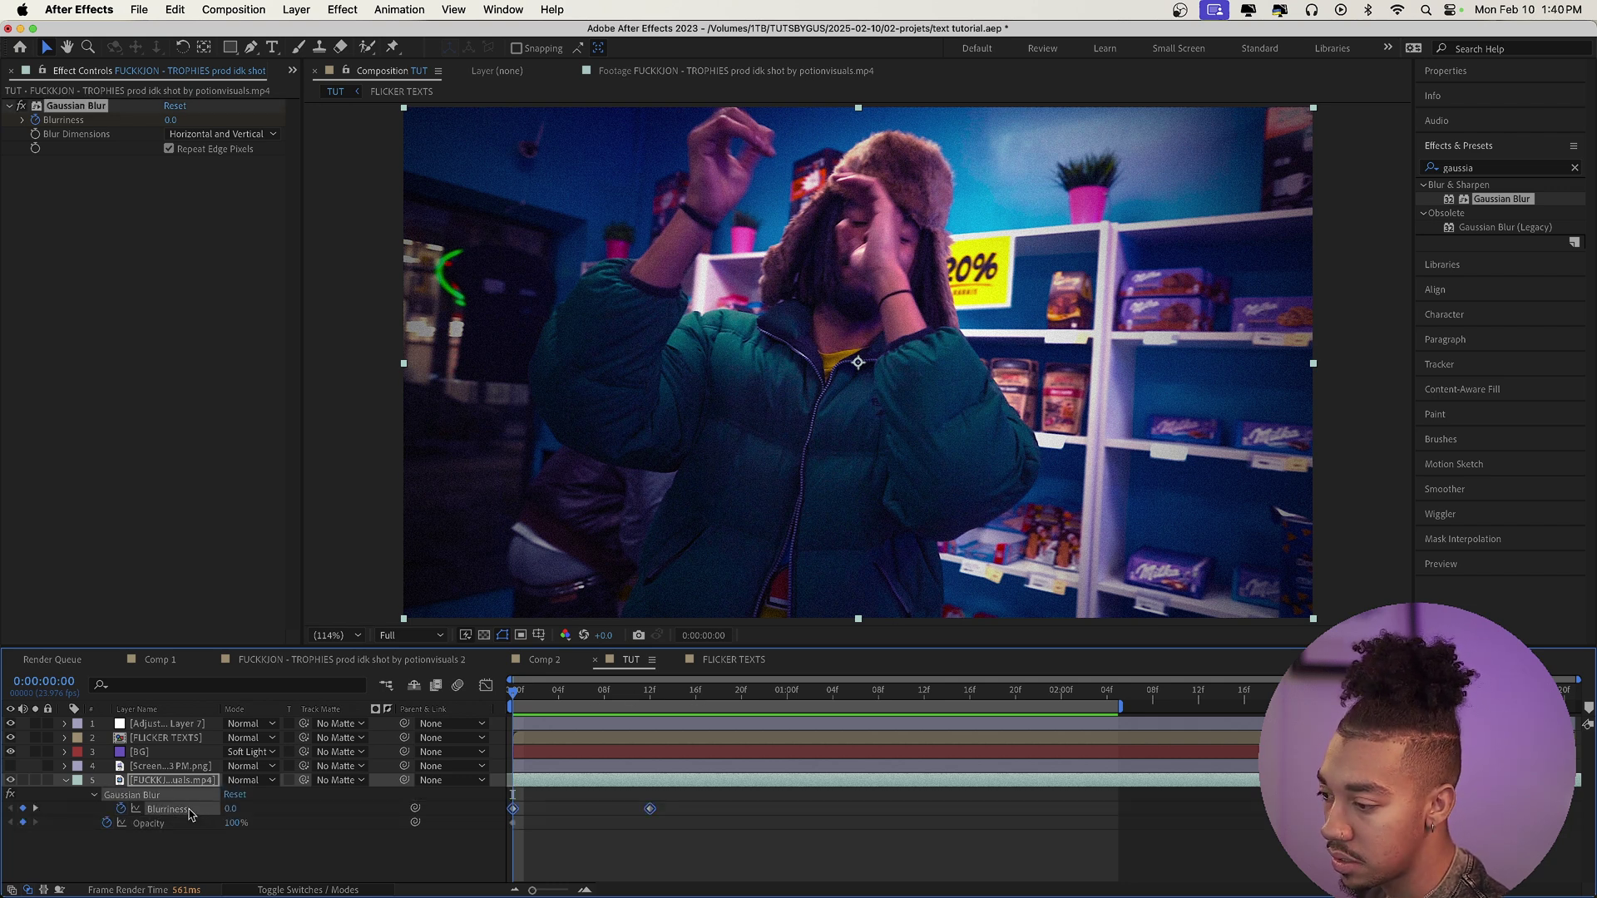
pyautogui.click(650, 698)
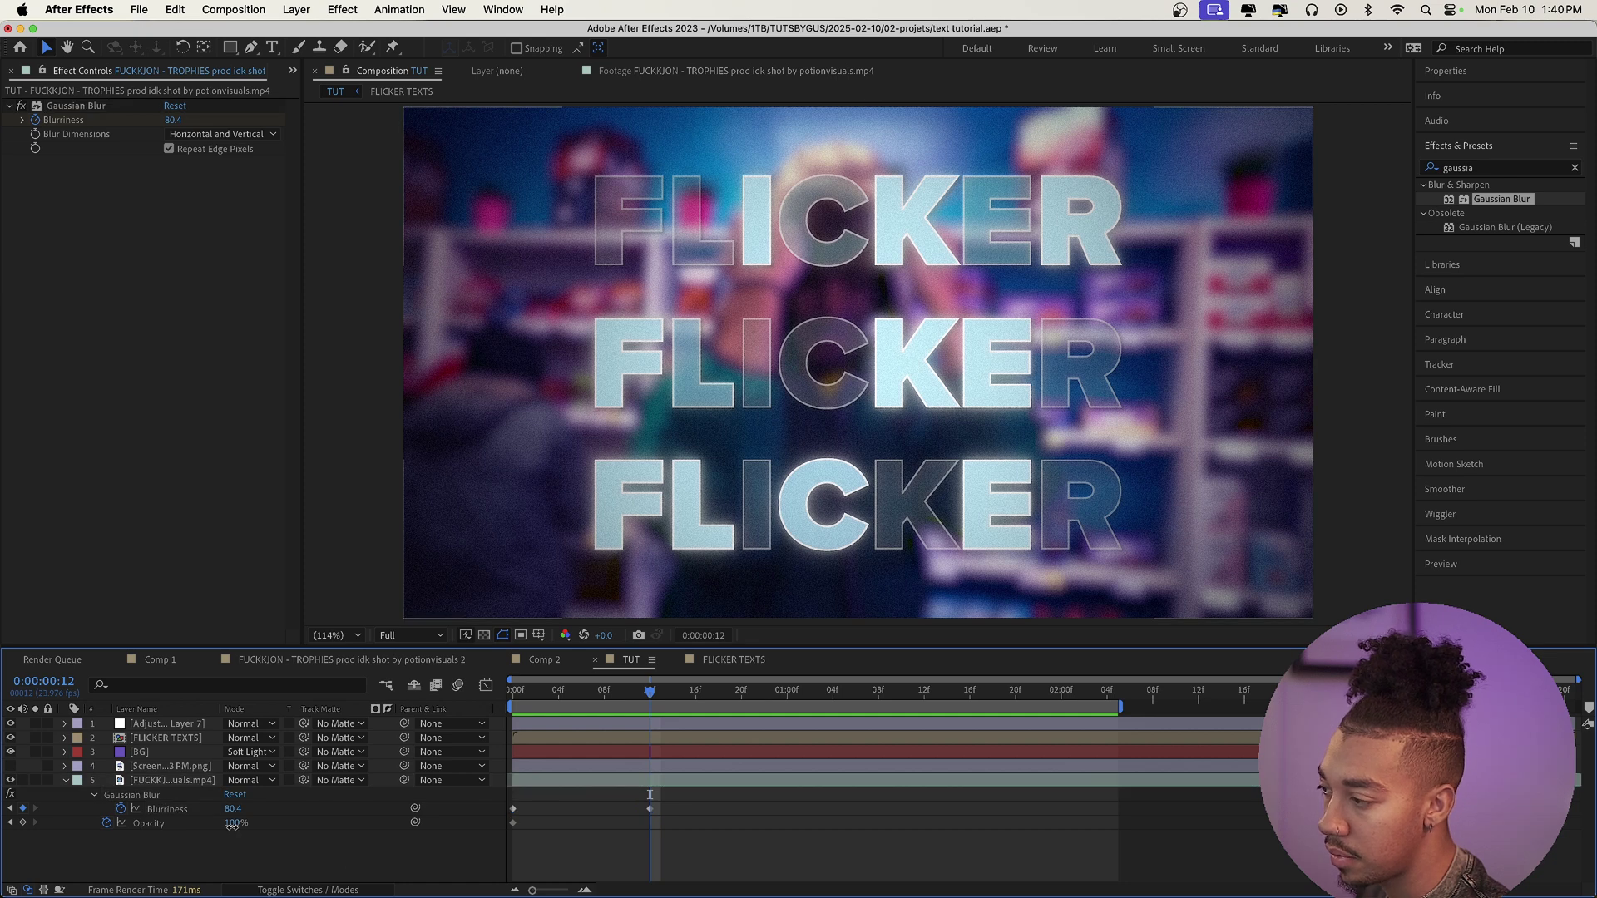
pyautogui.click(233, 823)
pyautogui.write('0')
pyautogui.press('Return')
# Step: Move the footage's end opacity keyframe to about two seconds at 33%, and preview
pyautogui.press('space')
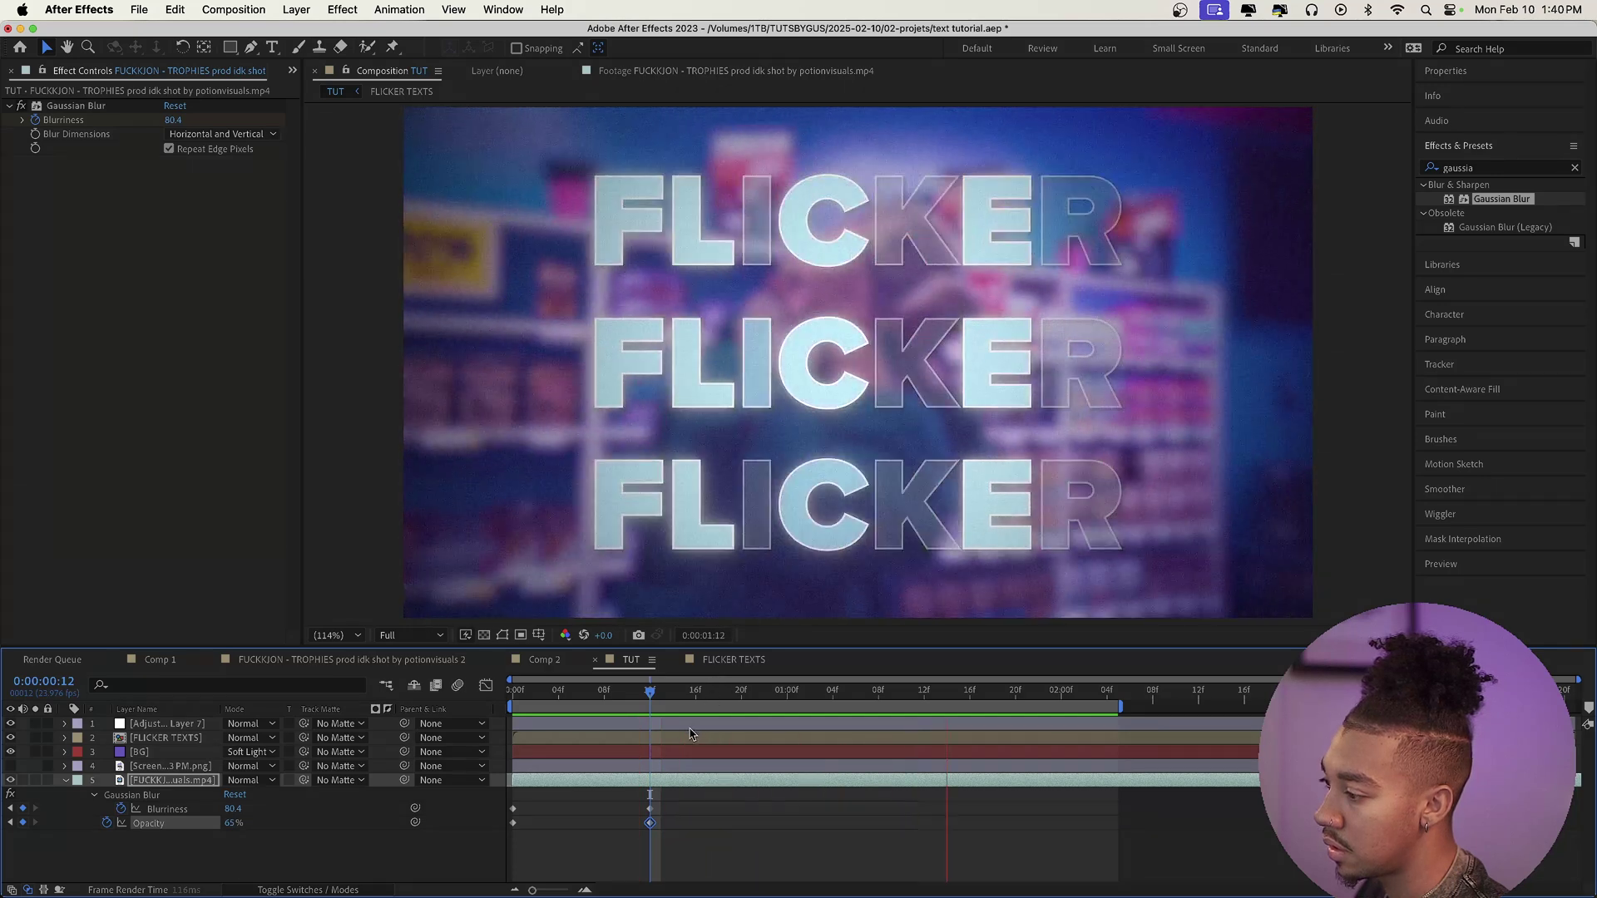
pyautogui.moveTo(650, 823); pyautogui.dragTo(684, 825)
pyautogui.moveTo(1016, 823); pyautogui.dragTo(1049, 823)
pyautogui.click(1048, 689)
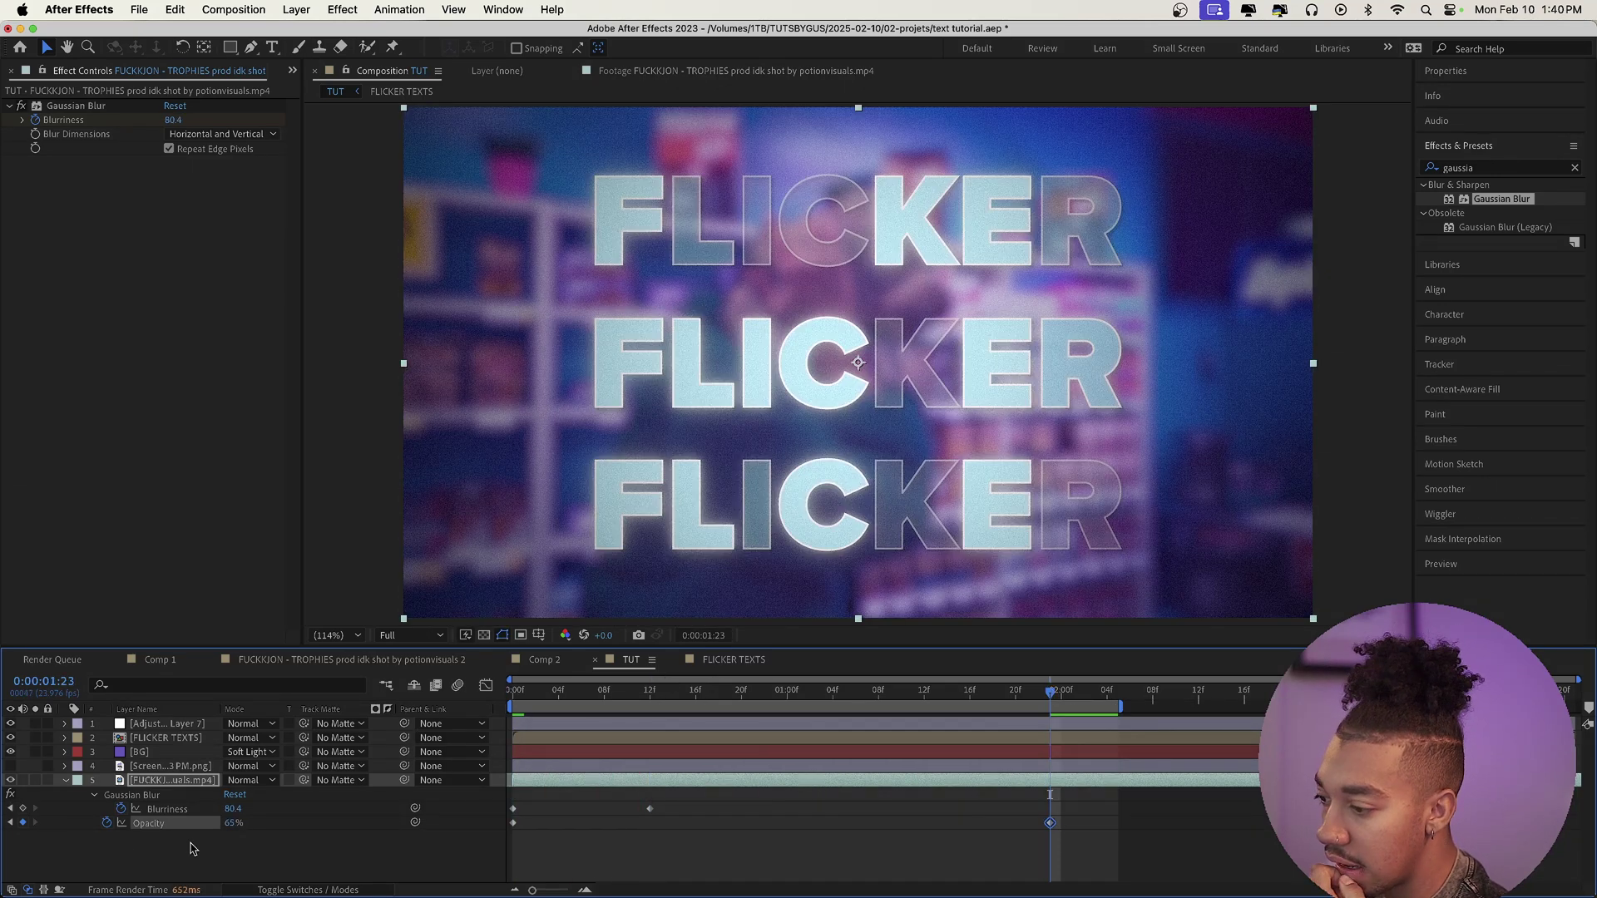
pyautogui.moveTo(232, 829); pyautogui.dragTo(215, 831)
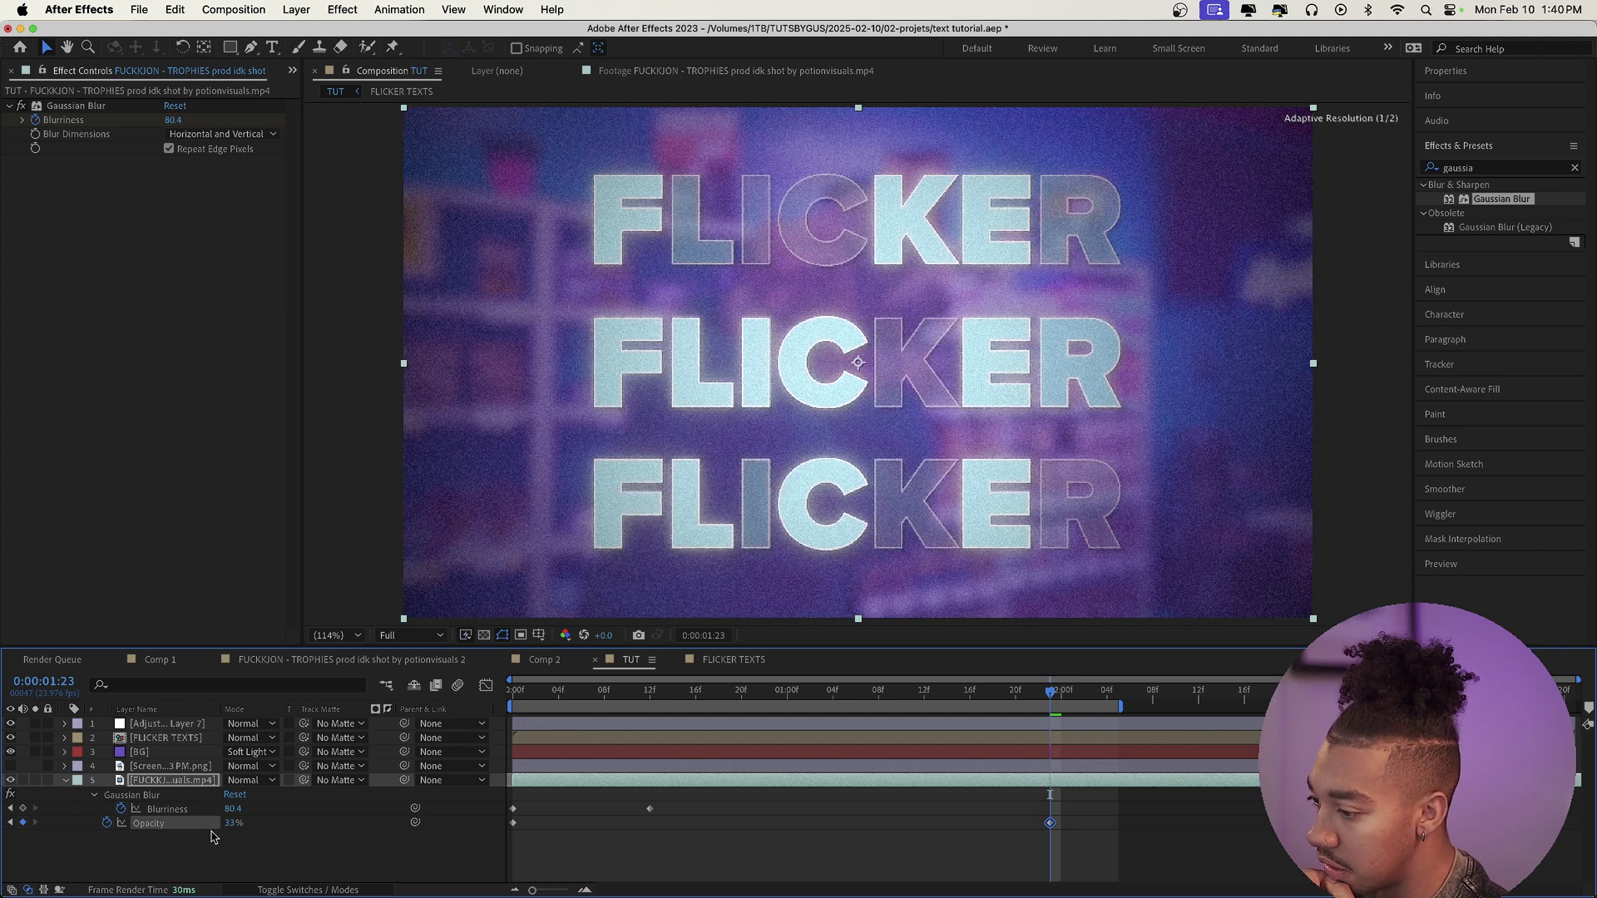
pyautogui.click(513, 700)
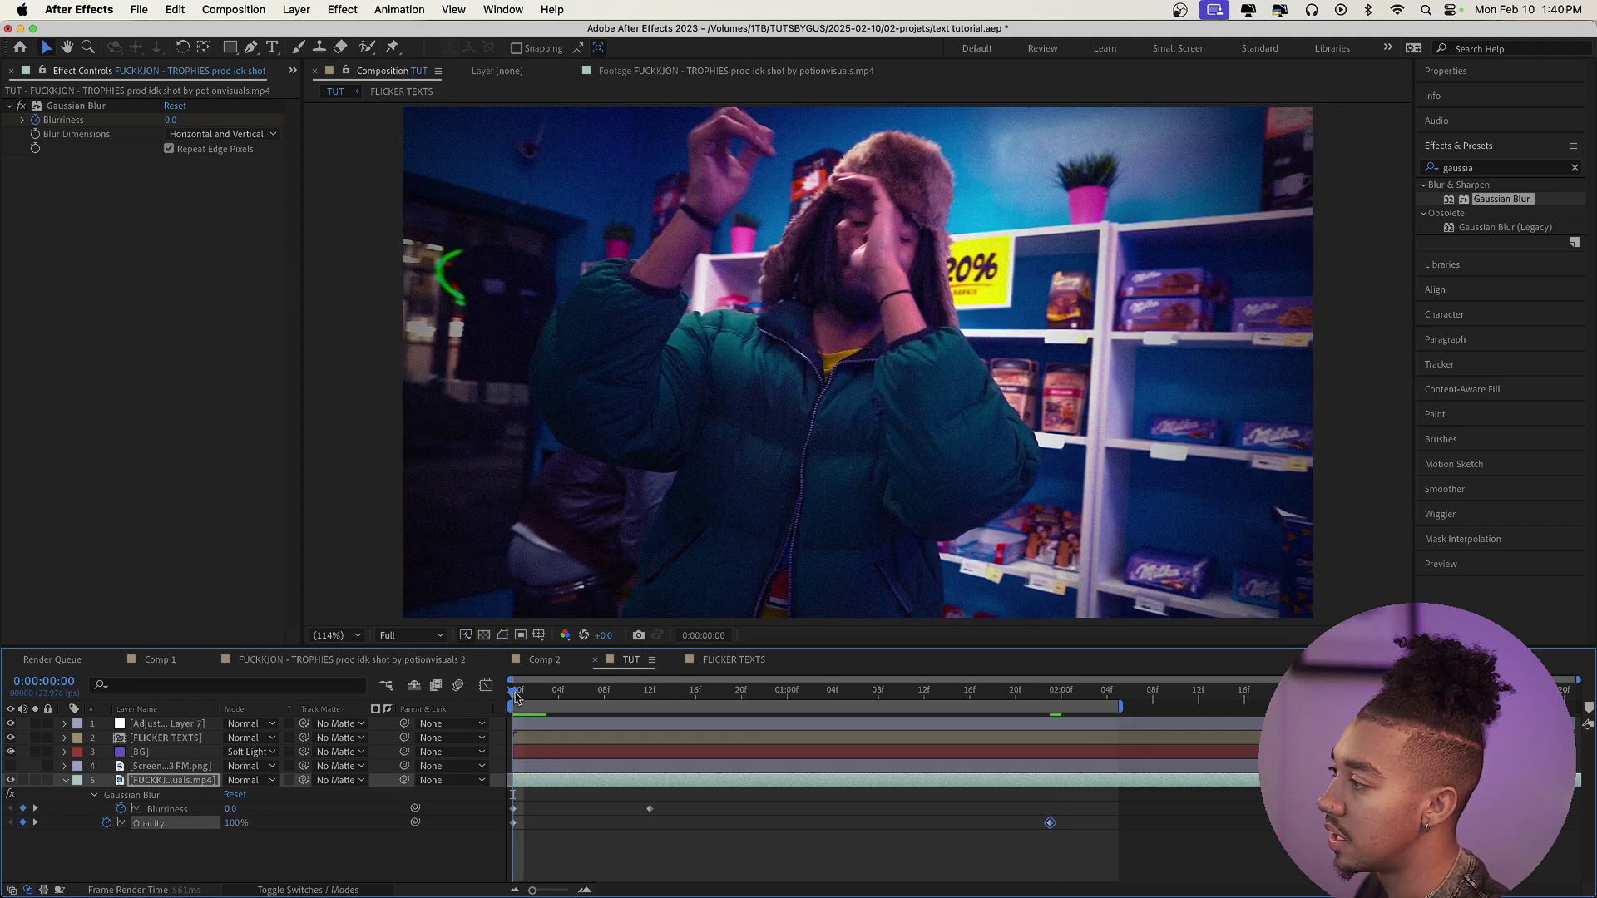
pyautogui.press('space')
pyautogui.click(506, 696)
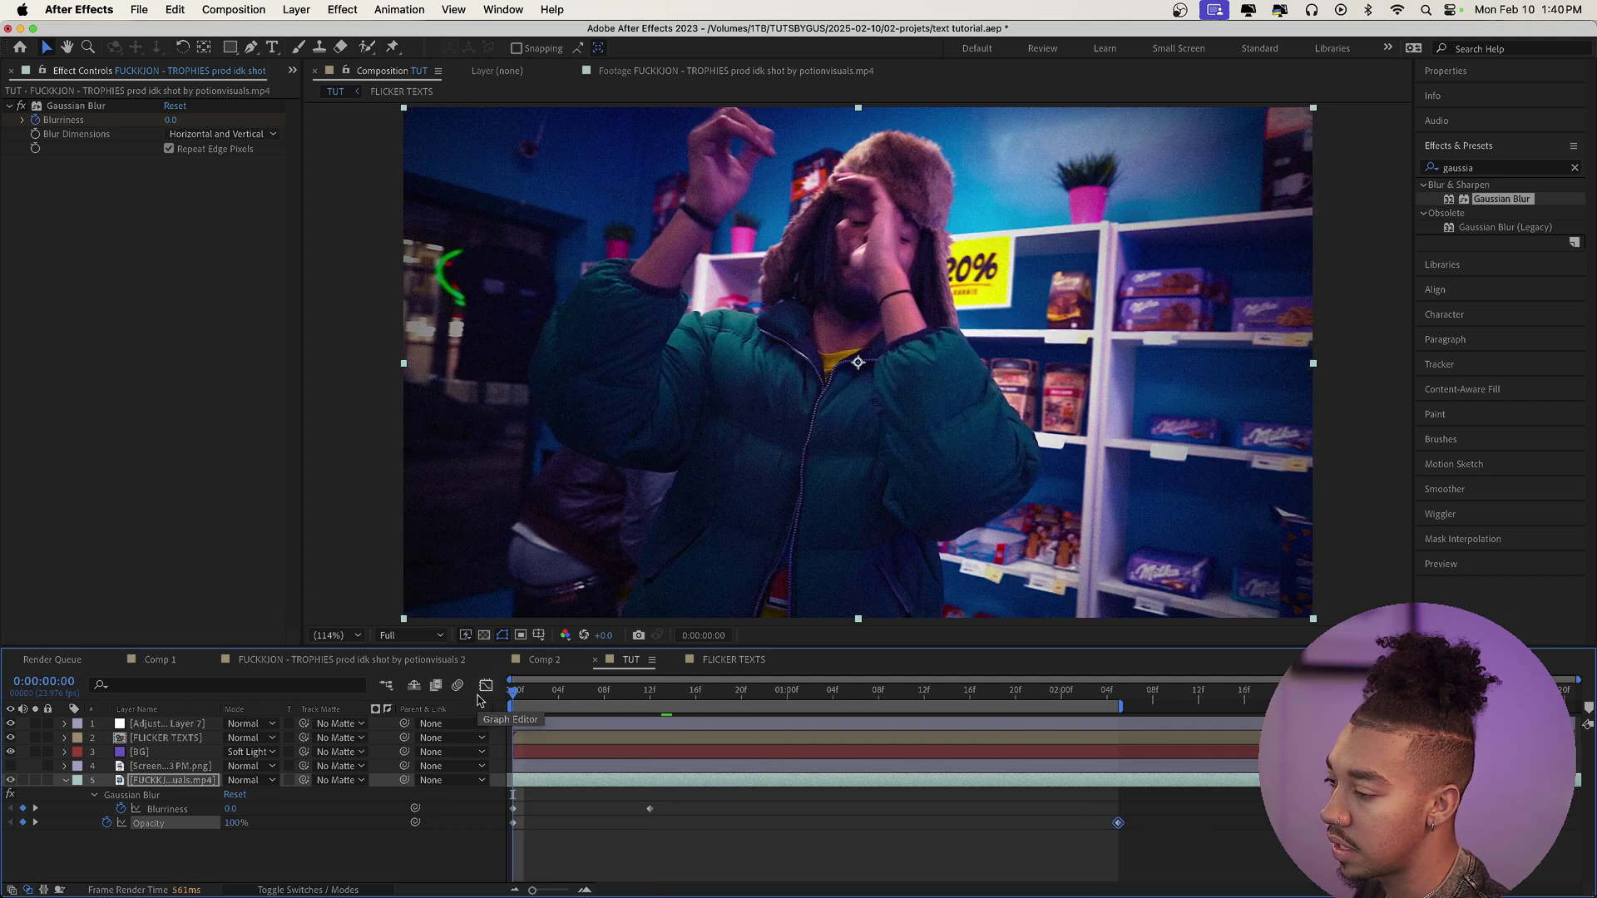
pyautogui.press('space')
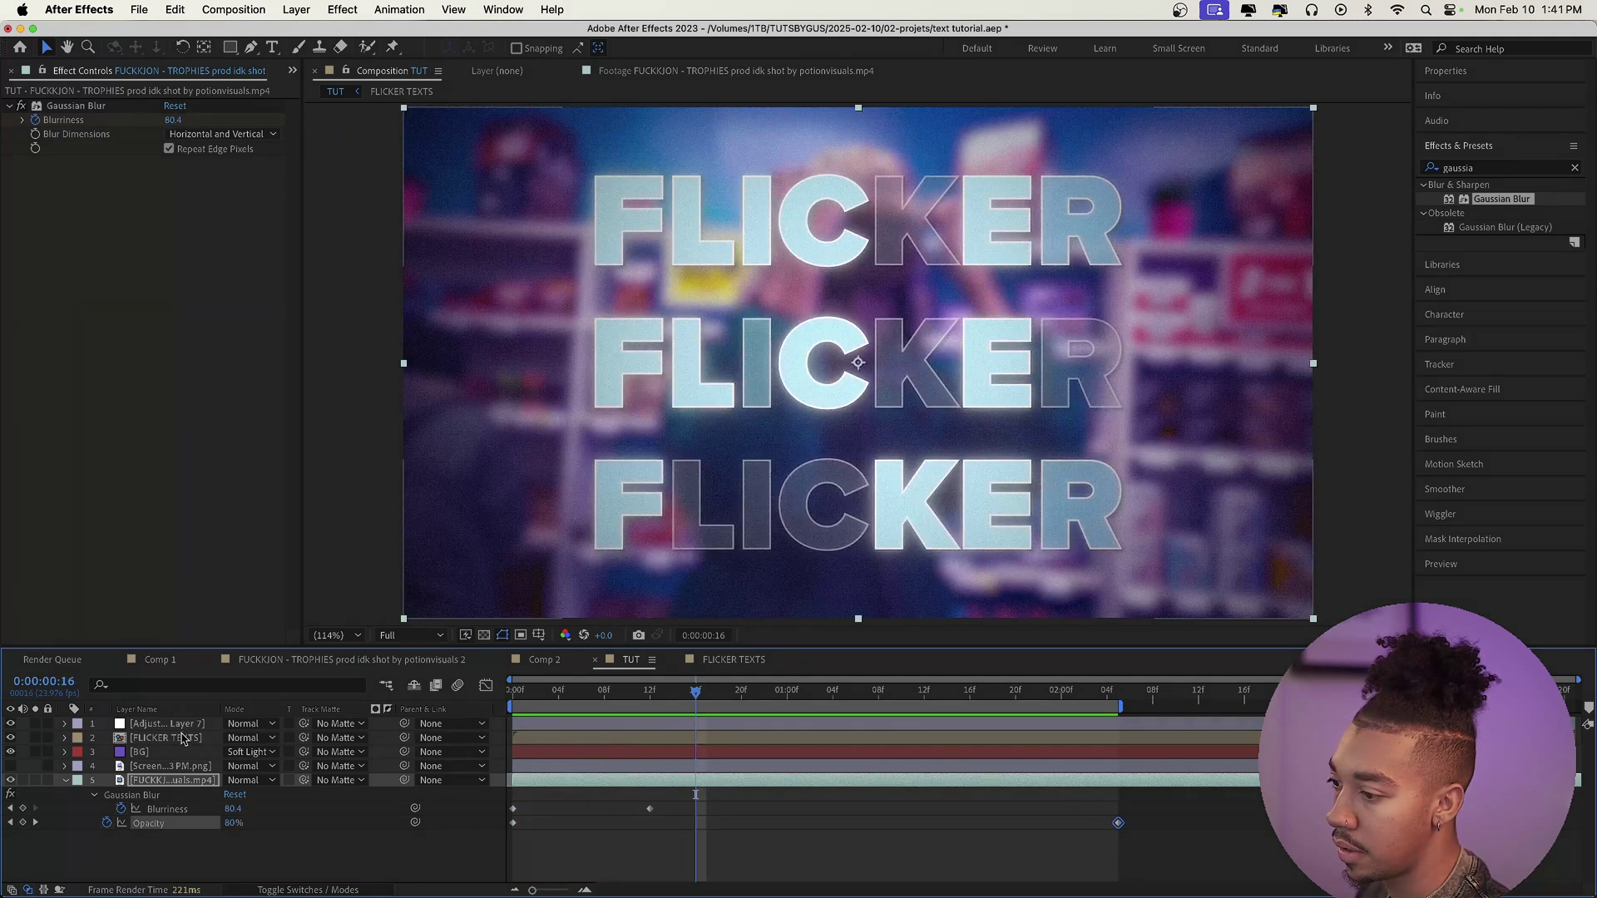
pyautogui.click(172, 729)
# Step: Keyframe CC Vignette Amount at 0 on the first frame and strong later on
pyautogui.click(510, 693)
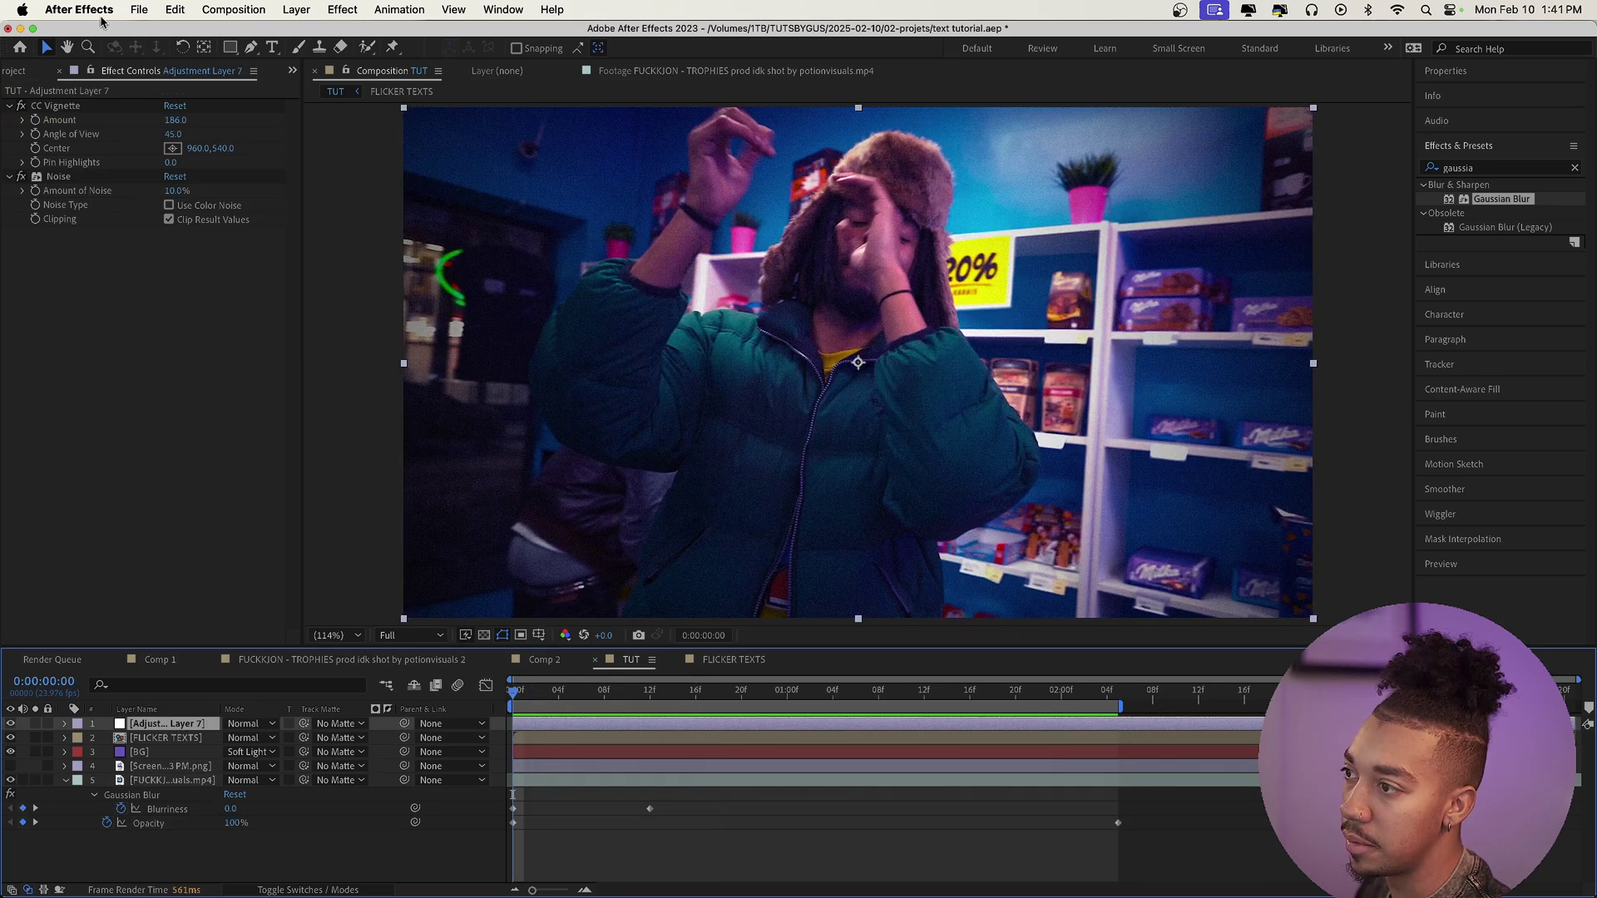
pyautogui.moveTo(171, 121); pyautogui.dragTo(100, 121)
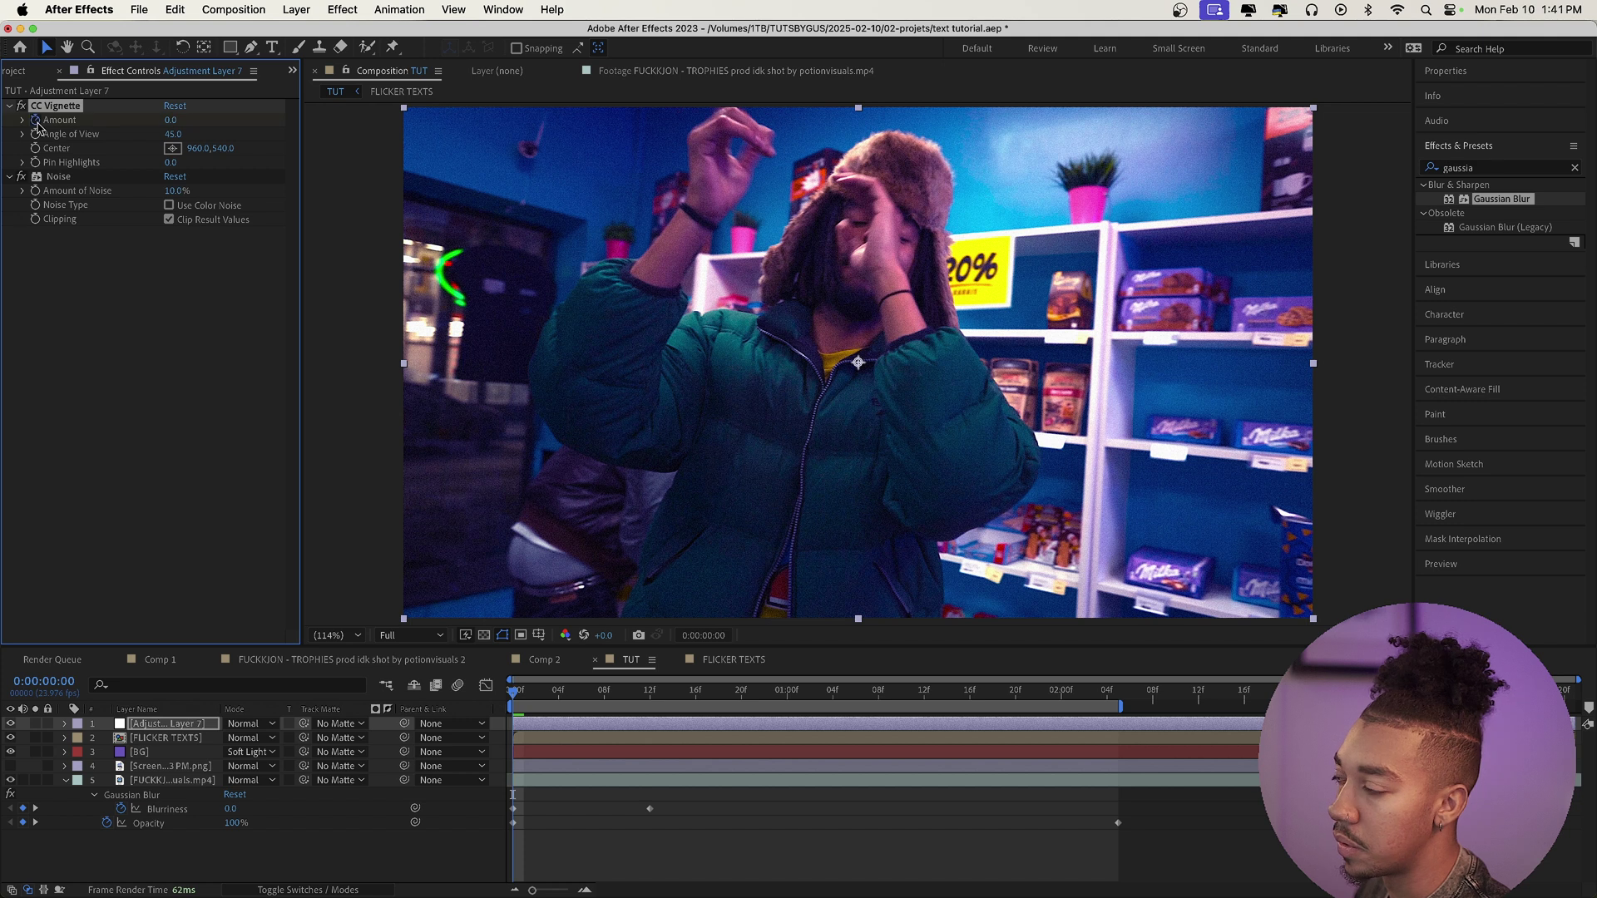
pyautogui.press('space')
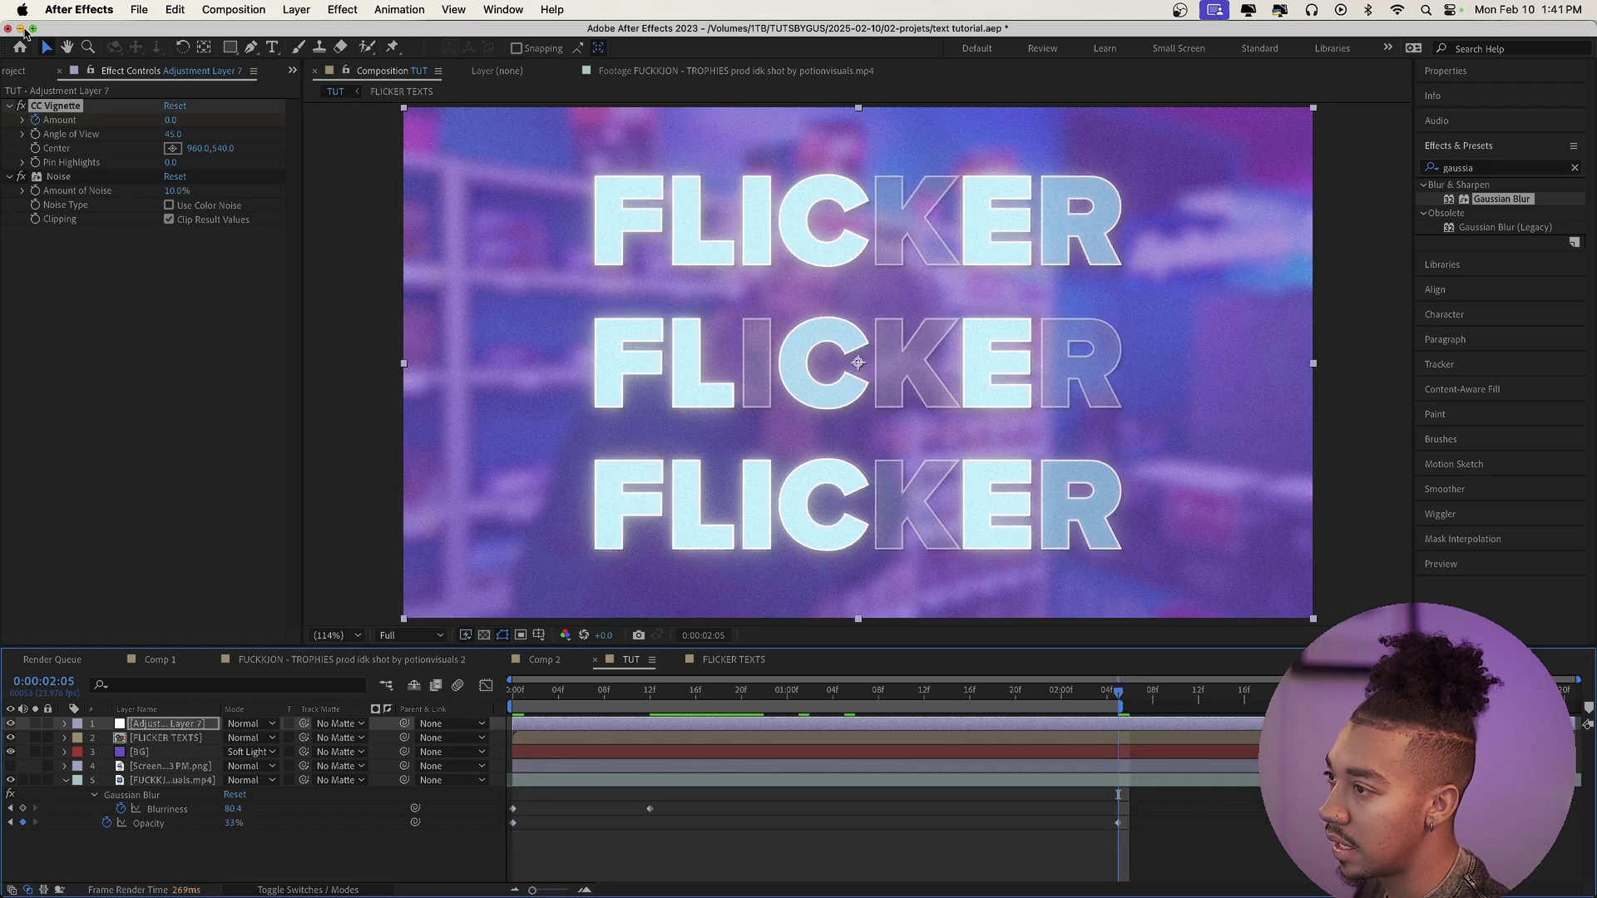
pyautogui.moveTo(172, 121); pyautogui.dragTo(457, 121)
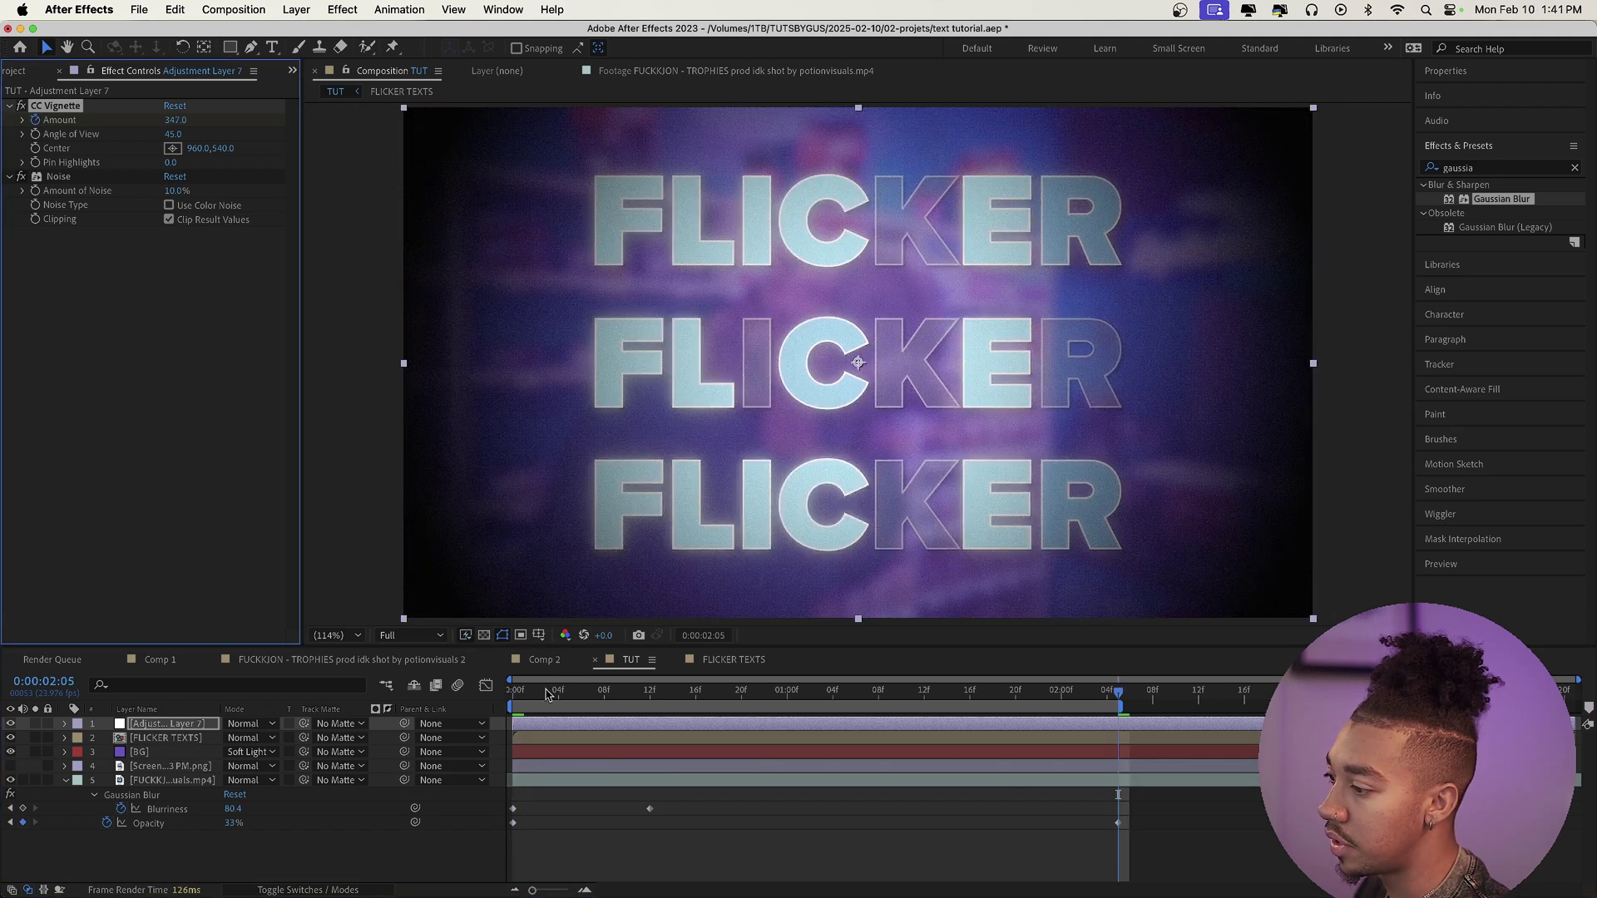
pyautogui.press('u')
pyautogui.press('space')
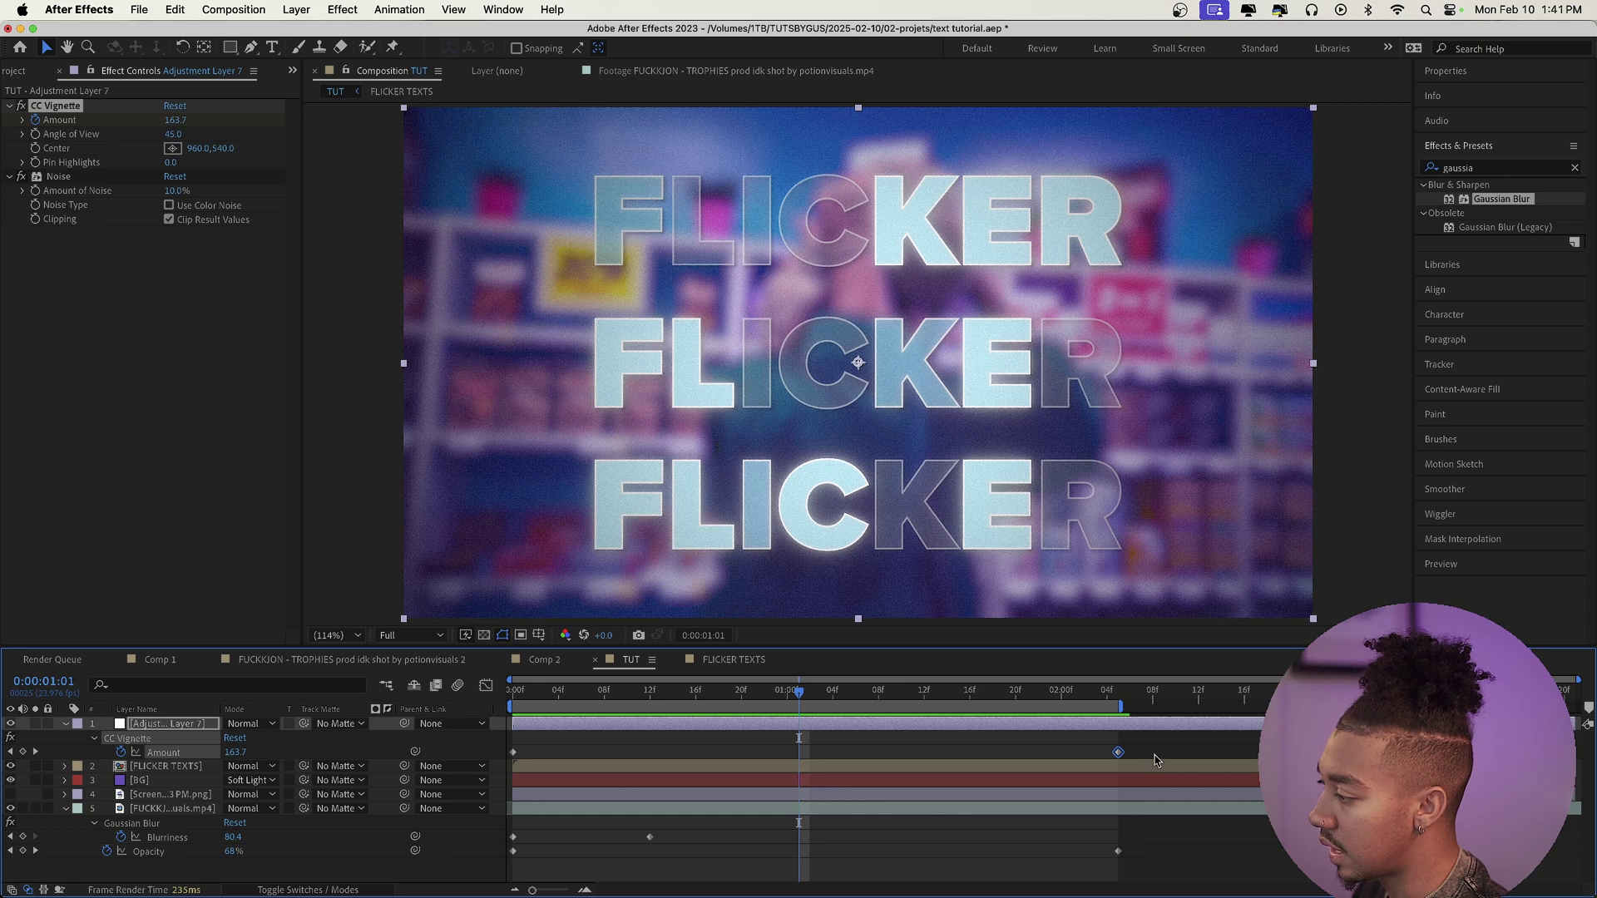
# Step: Move the strong vignette keyframe back to near frame 12 and preview
pyautogui.moveTo(1120, 756); pyautogui.dragTo(789, 755)
pyautogui.moveTo(676, 774); pyautogui.dragTo(654, 773)
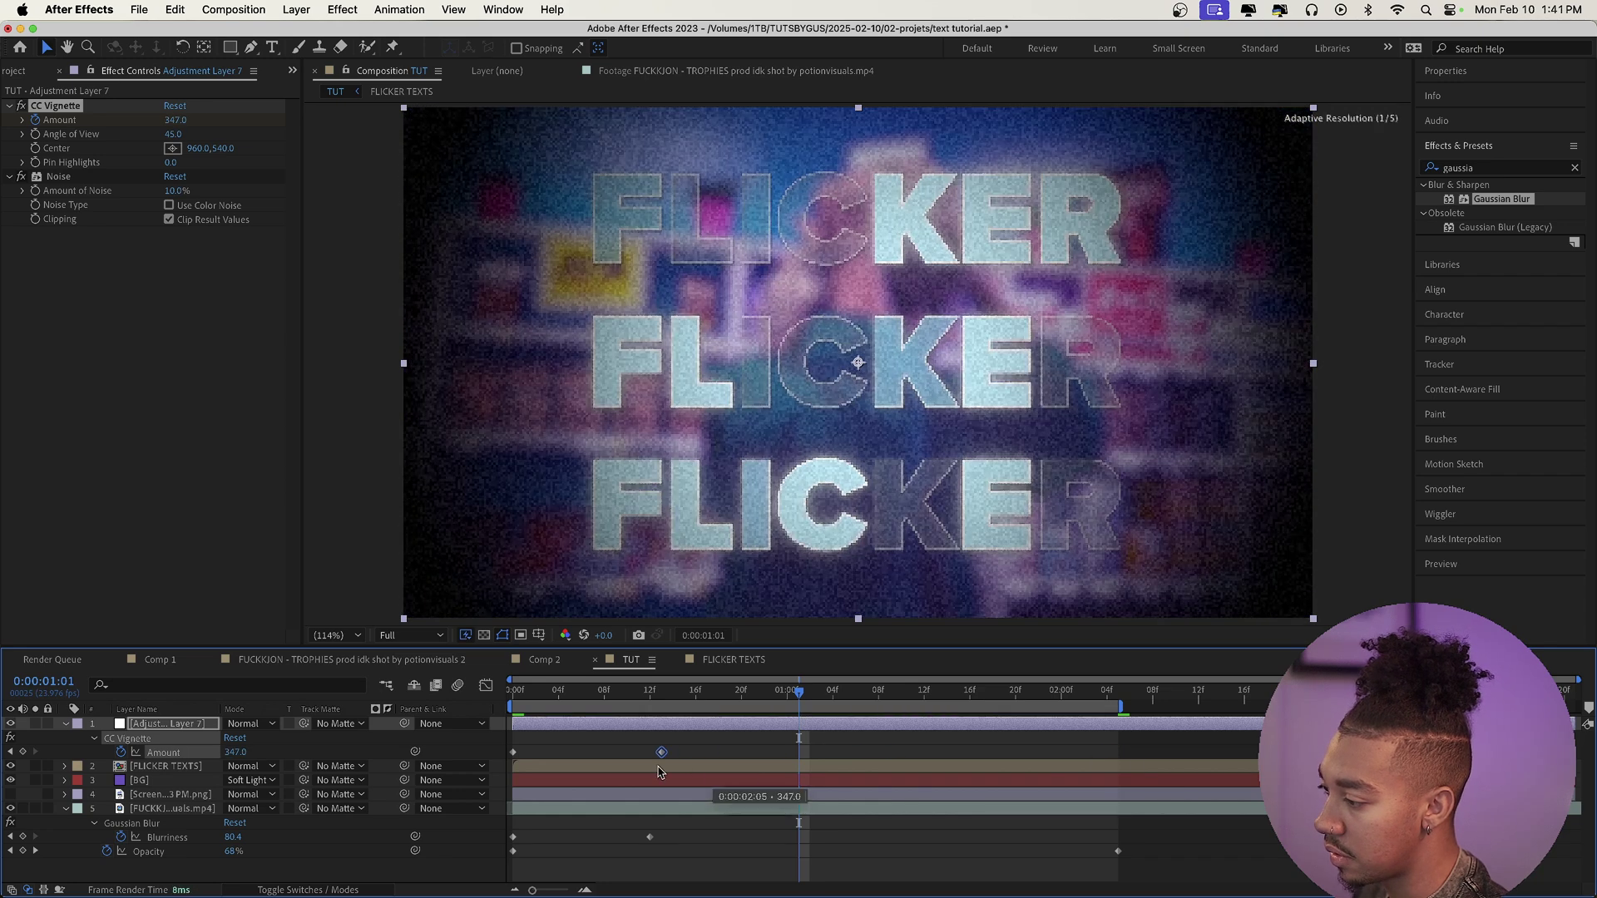
pyautogui.press('Home')
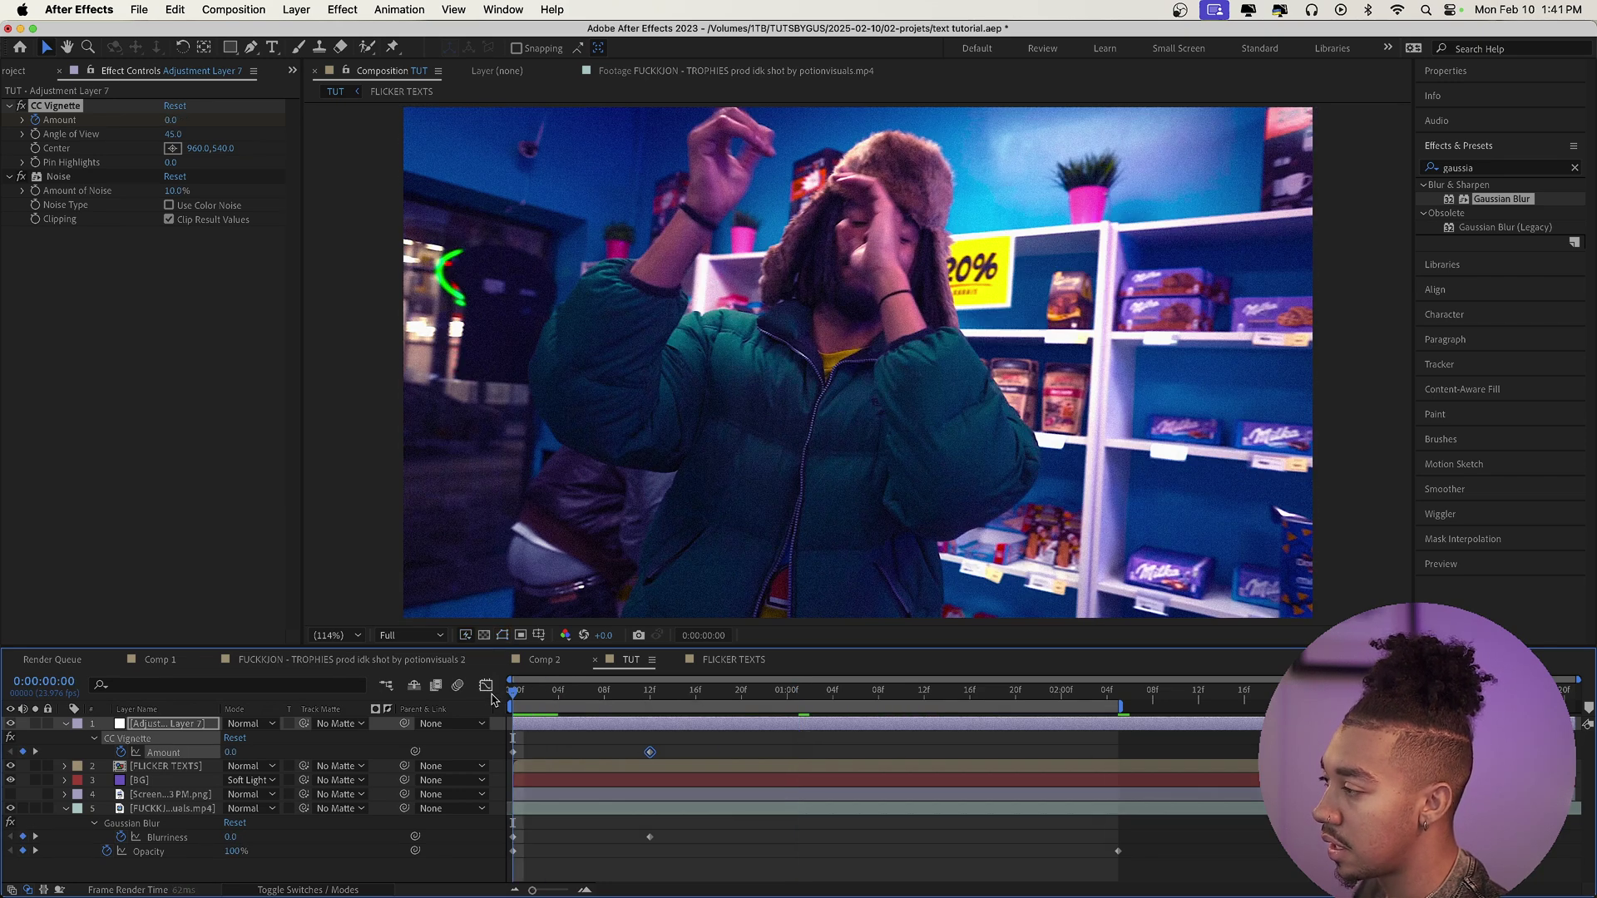
pyautogui.press('space')
pyautogui.press('space')
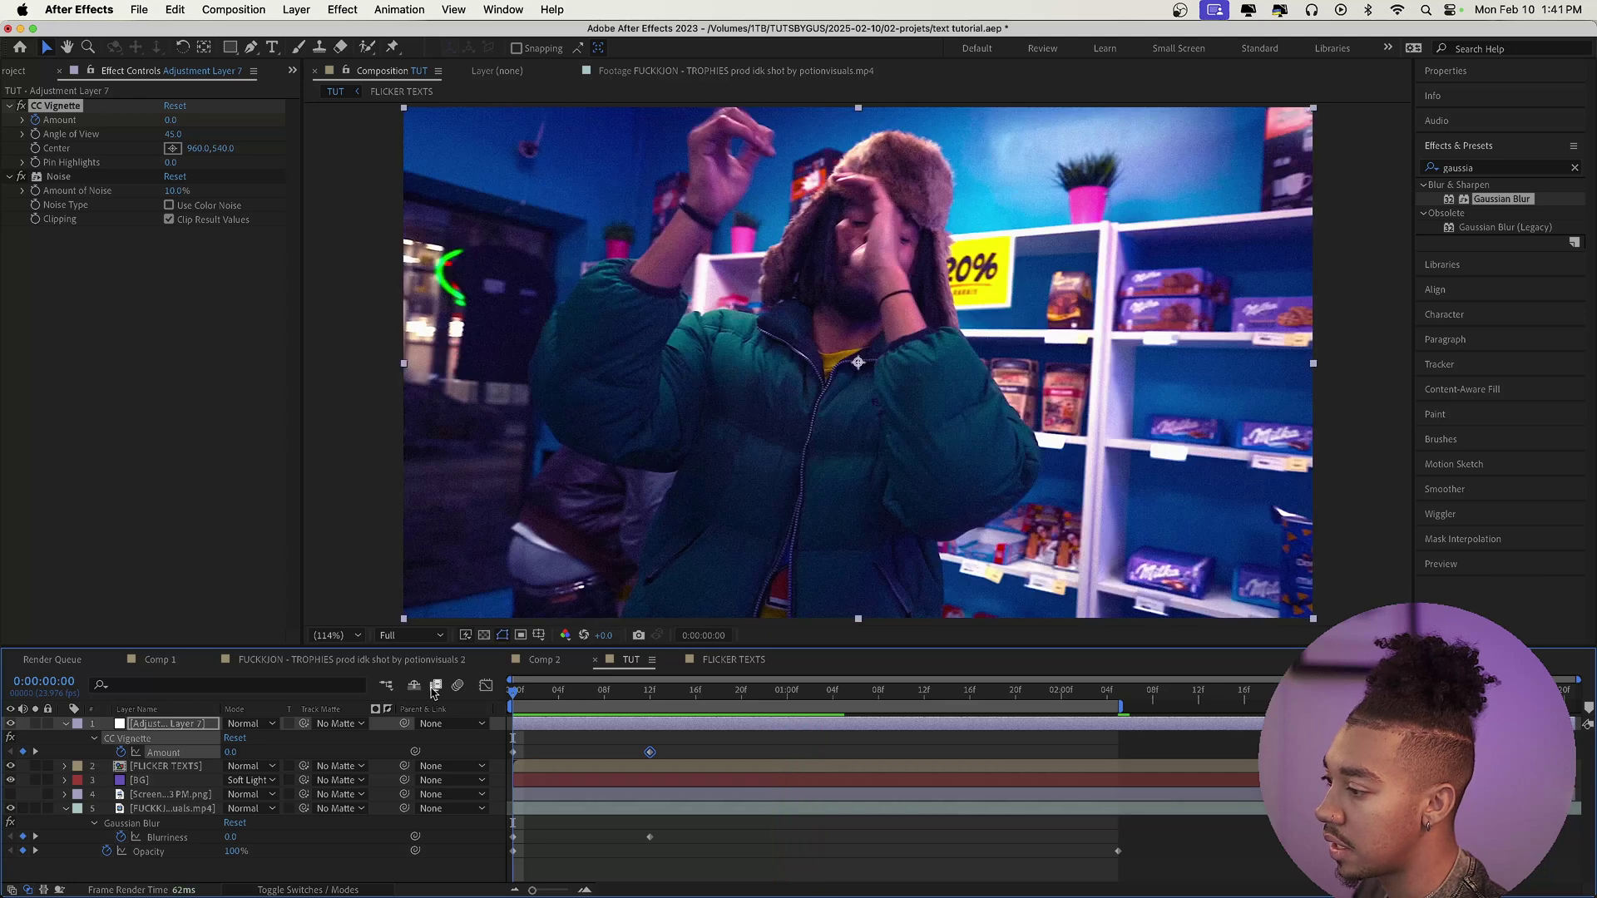
pyautogui.press('space')
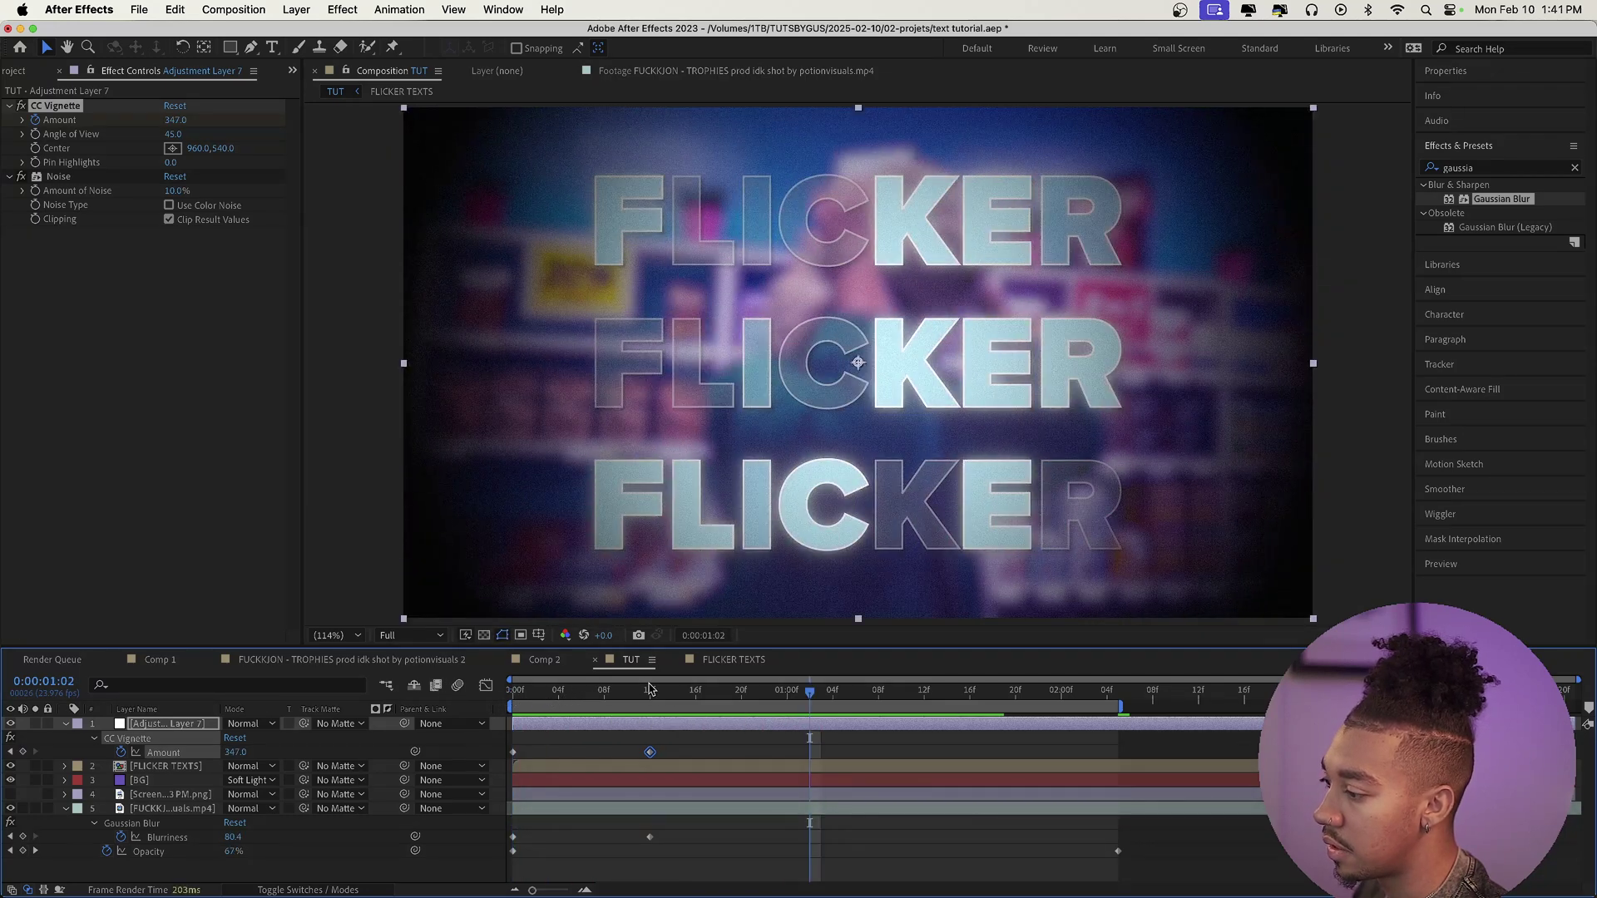
# Step: Set the vignette Amount to 145 at frame 12 and preview the whole animation
pyautogui.click(650, 689)
pyautogui.moveTo(175, 120); pyautogui.dragTo(50, 162)
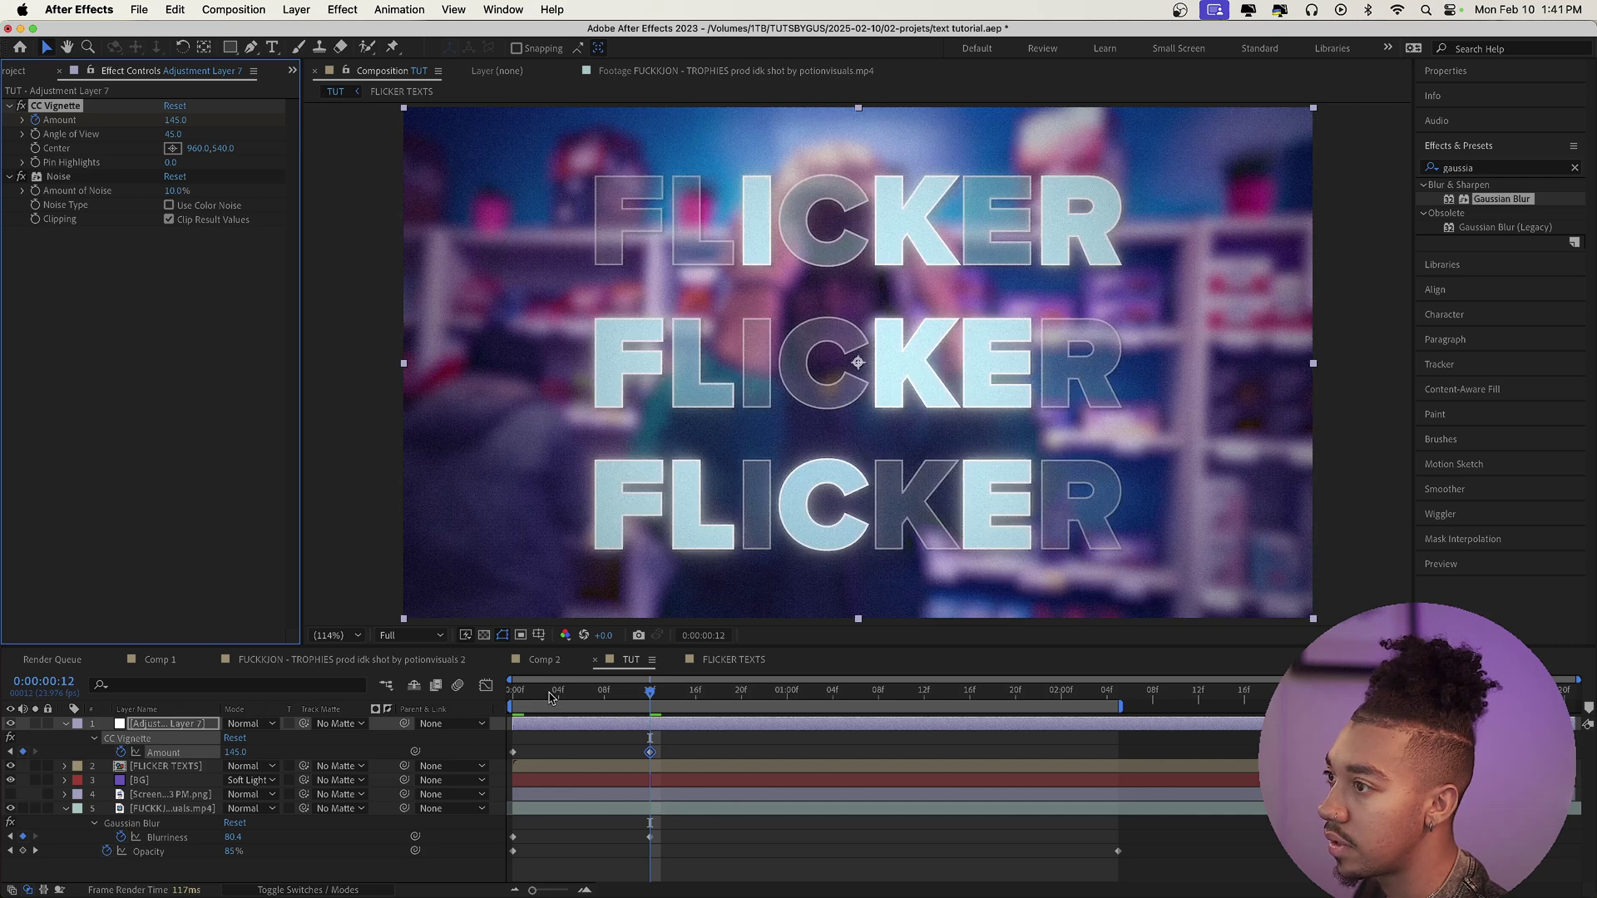
pyautogui.moveTo(549, 697); pyautogui.dragTo(378, 678)
pyautogui.press('space')
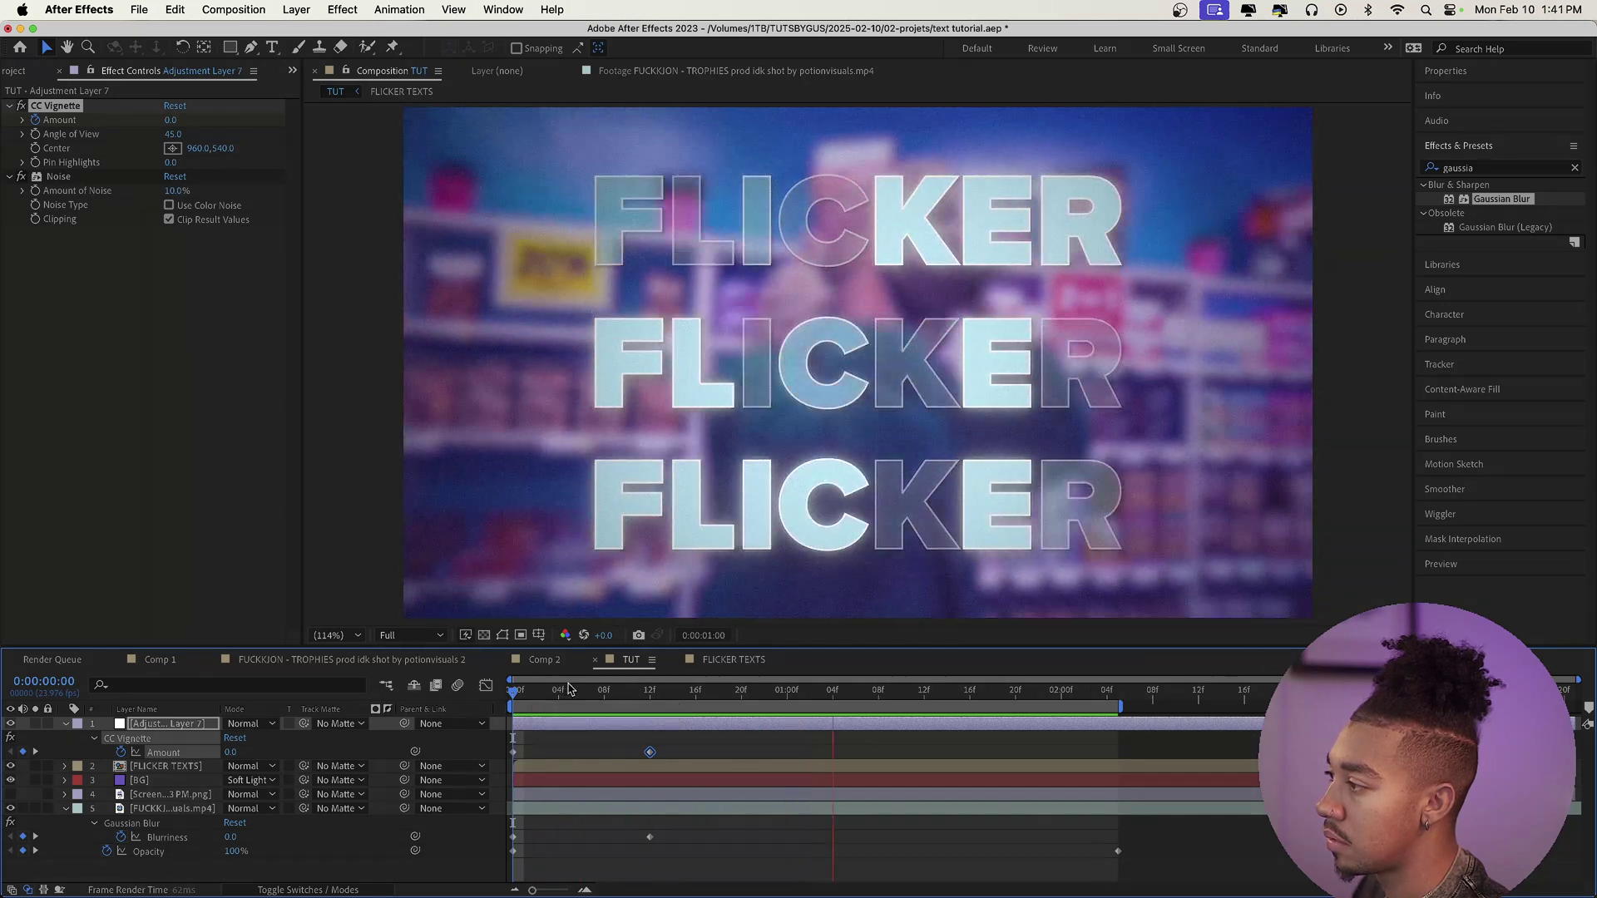
pyautogui.click(171, 766)
pyautogui.press('s')
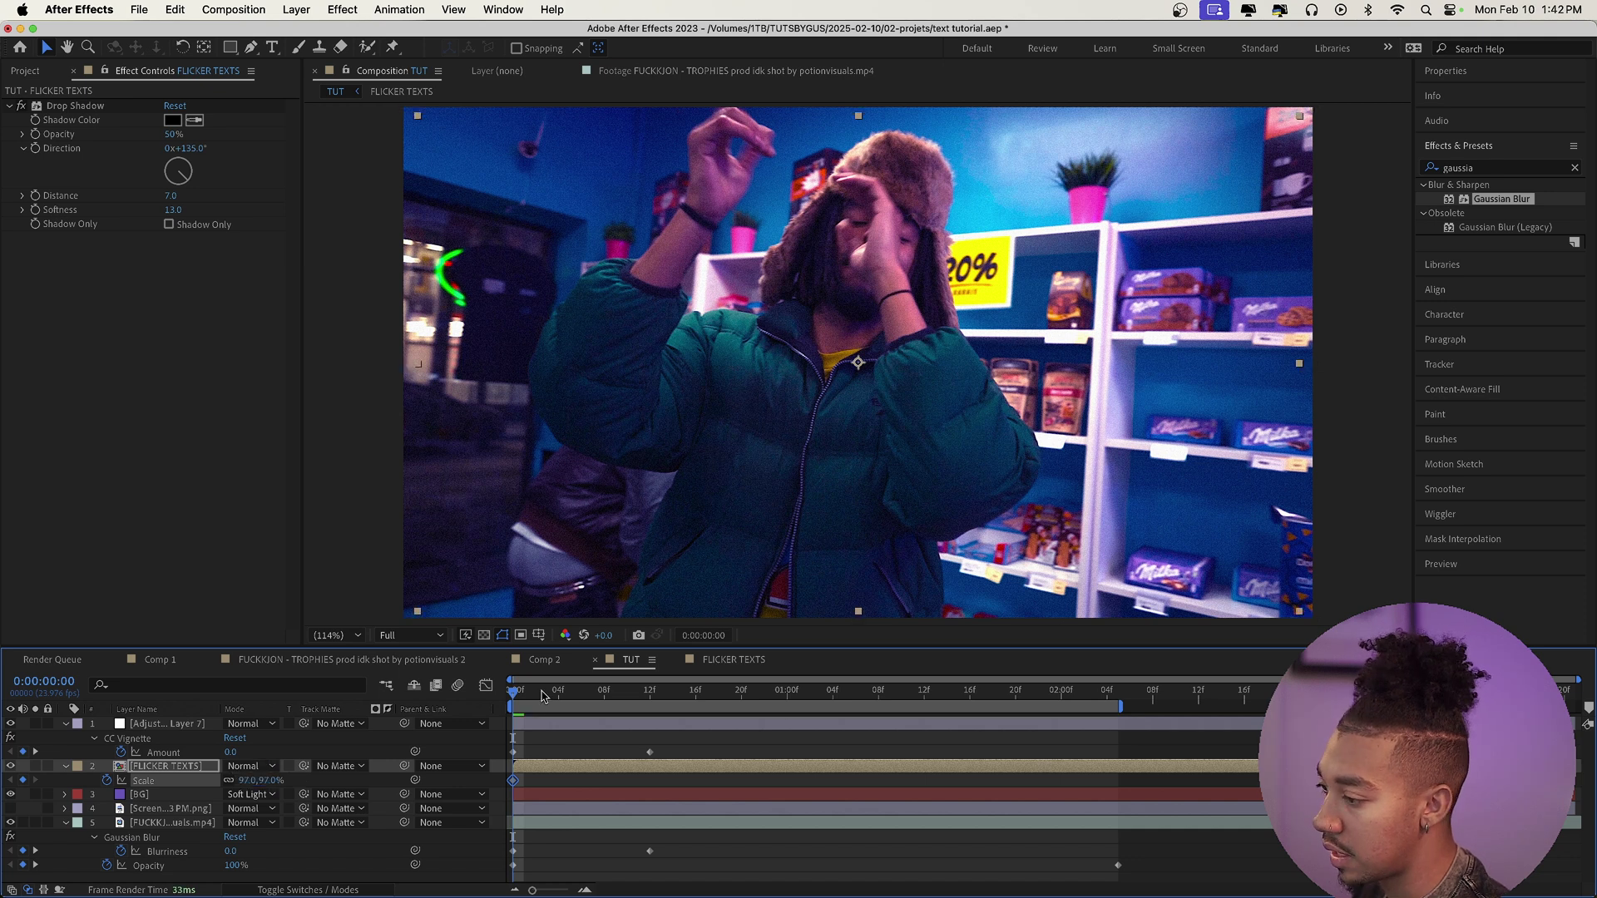
# Step: Move the playhead to 0:00:02:05 for the FLICKER TEXTS scale change
pyautogui.click(1120, 695)
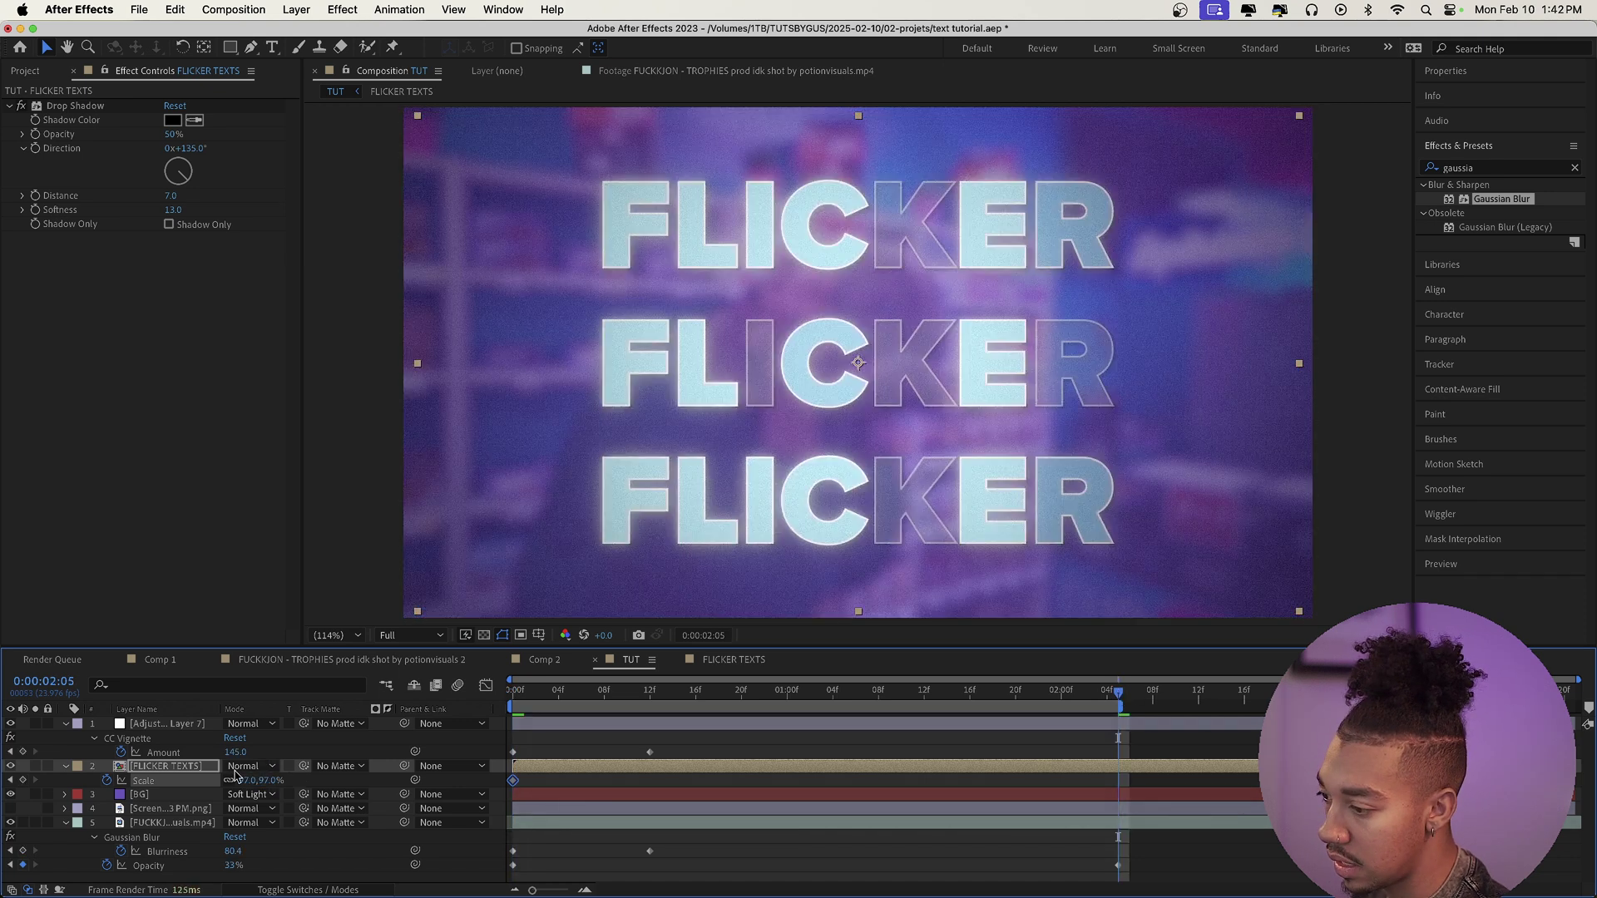